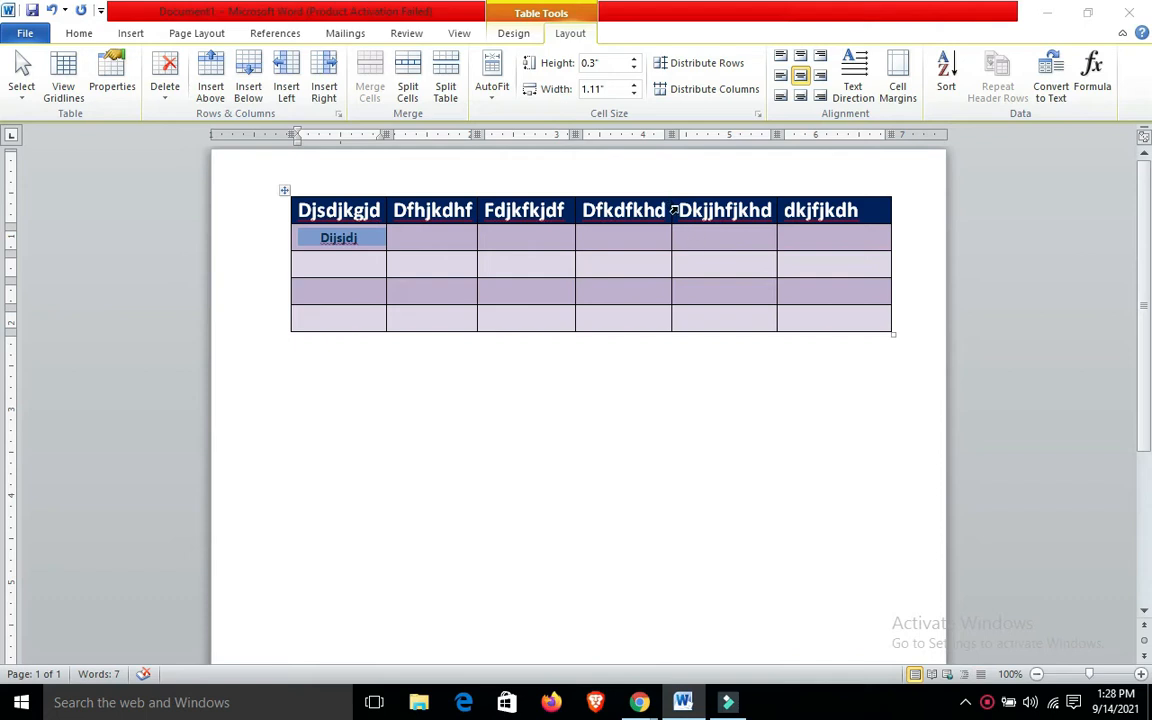
Ignore the spelling flag on the header cell text "Dkjjhfjkhd" and leave the table
drag(677, 210, 773, 213)
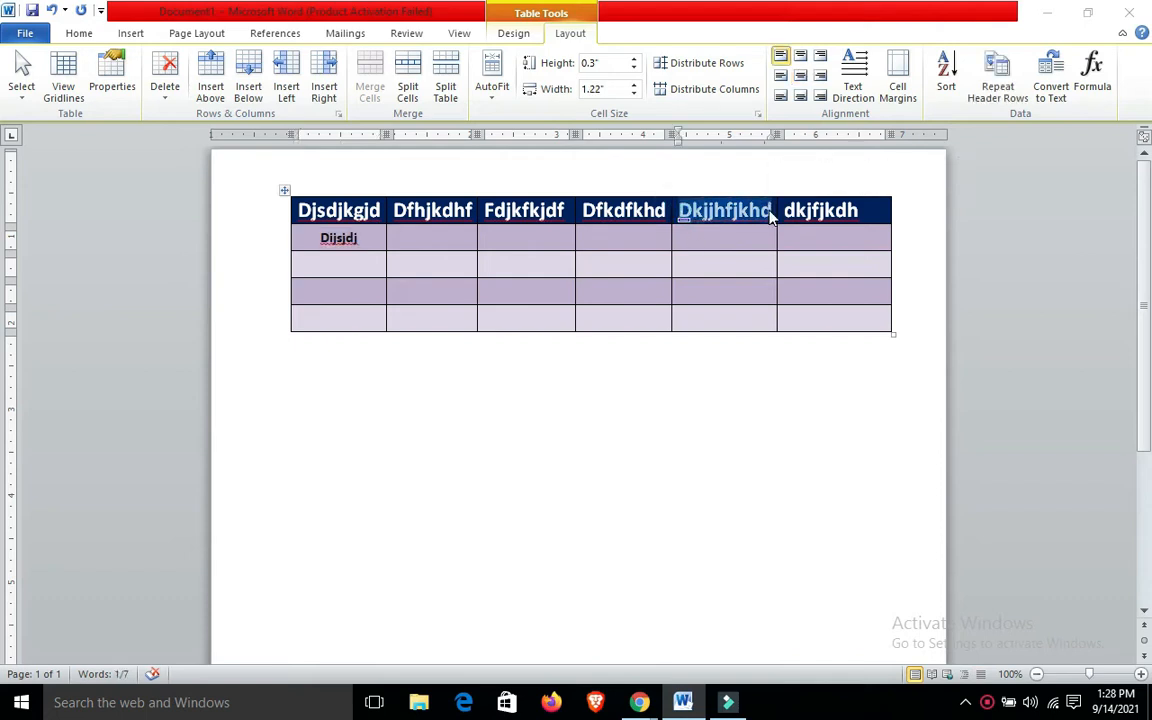
right_click(771, 217)
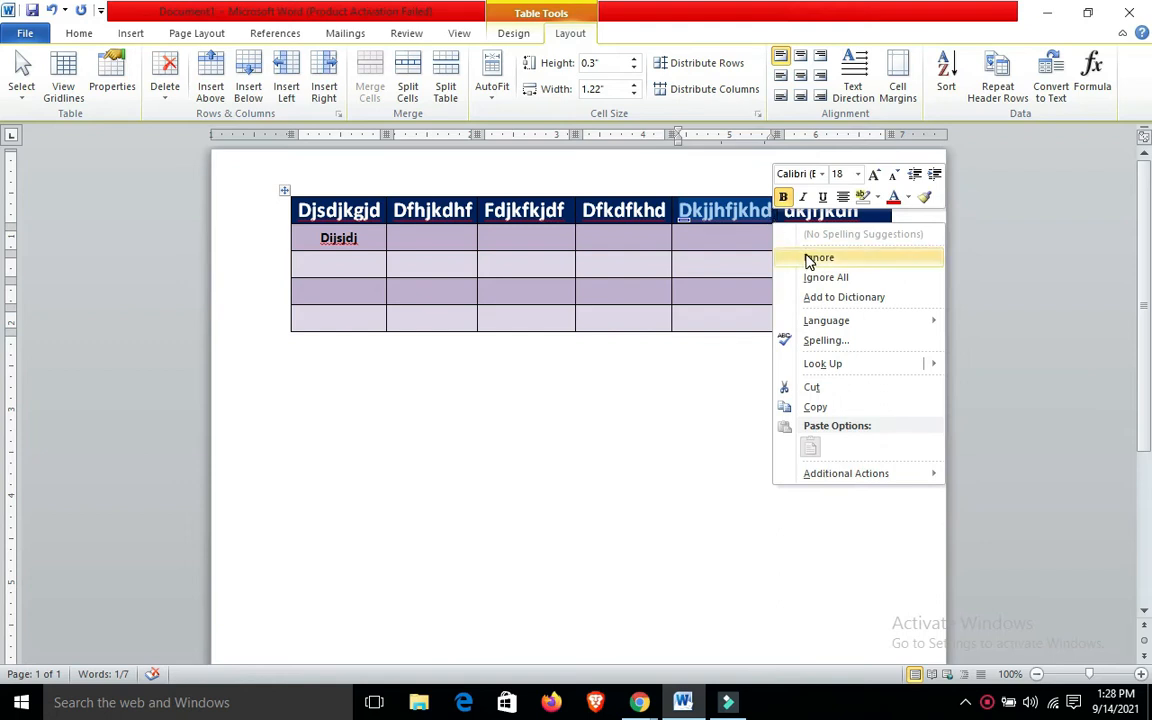
click(806, 258)
click(748, 382)
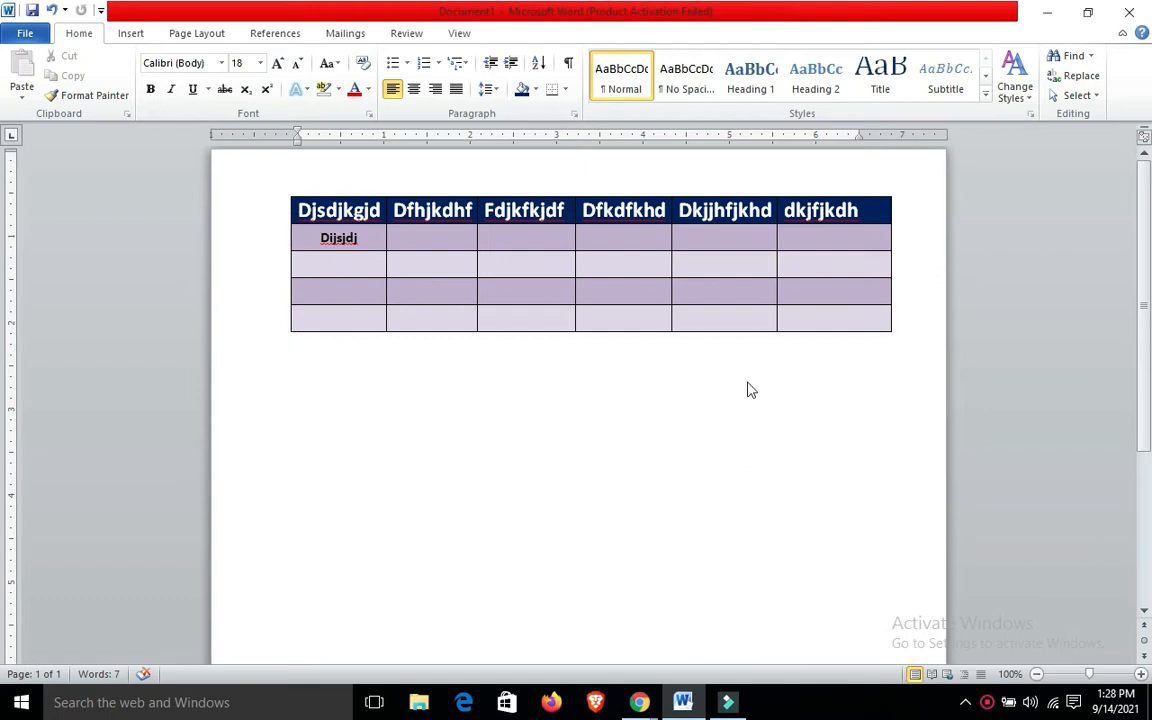
Undo all earlier table edits, including the cell text, formatting and table insertion, back to a blank page
key(ctrl+z)
key(ctrl+z)
key(ctrl+z)
key(ctrl+z)
key(ctrl+z)
key(ctrl+z)
key(ctrl+z)
key(ctrl+z)
key(ctrl+z)
key(ctrl+z)
key(ctrl+z)
key(ctrl+z)
key(ctrl+z)
key(ctrl+z)
key(ctrl+z)
key(ctrl+z)
key(ctrl+z)
key(ctrl+z)
key(ctrl+z)
key(ctrl+z)
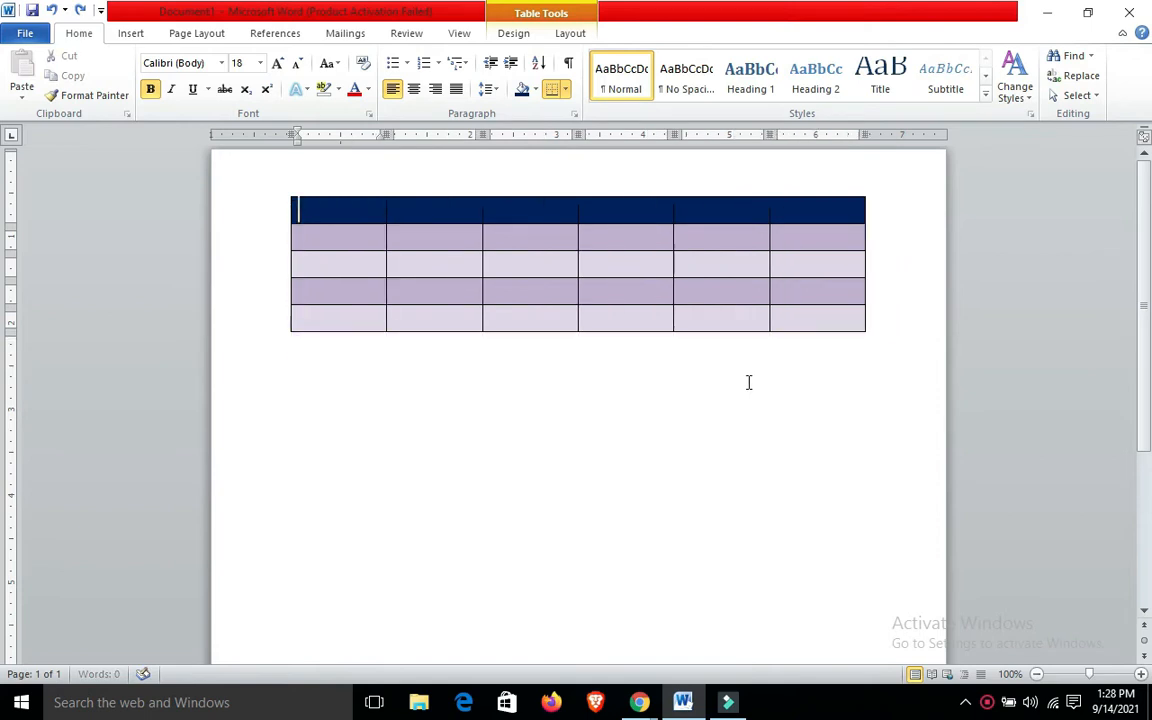
key(ctrl+z)
key(ctrl+z)
key(ctrl+z)
key(ctrl+z)
key(ctrl+z)
key(ctrl+z)
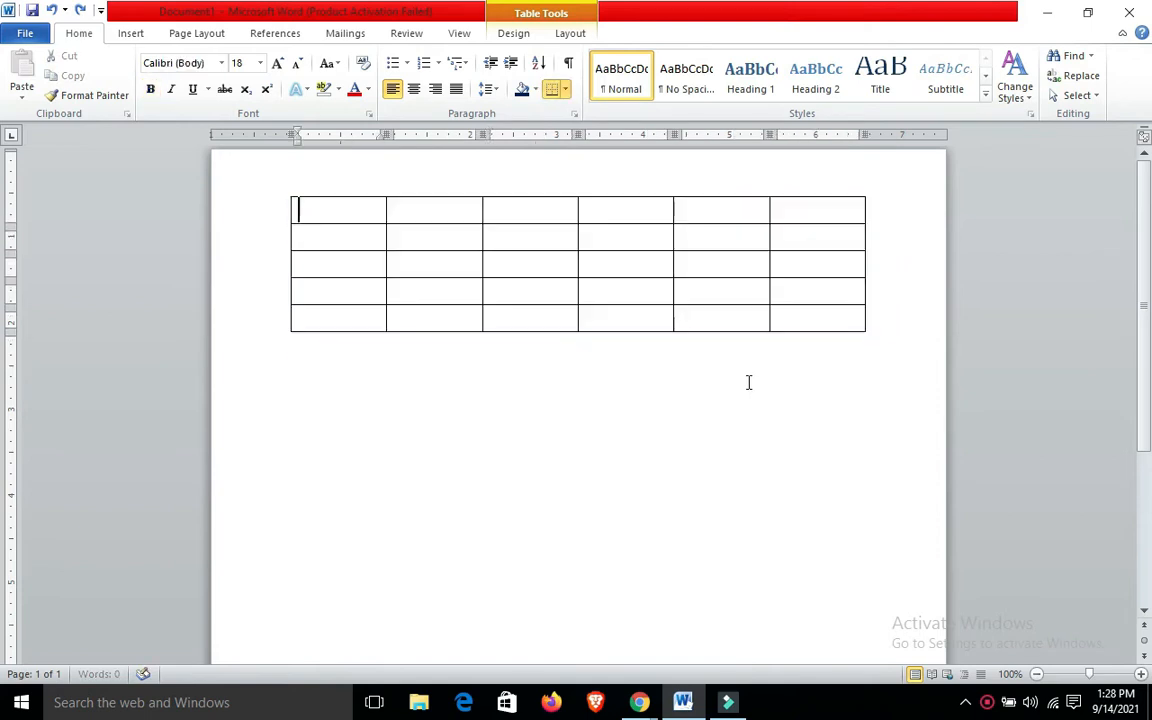
key(ctrl+z)
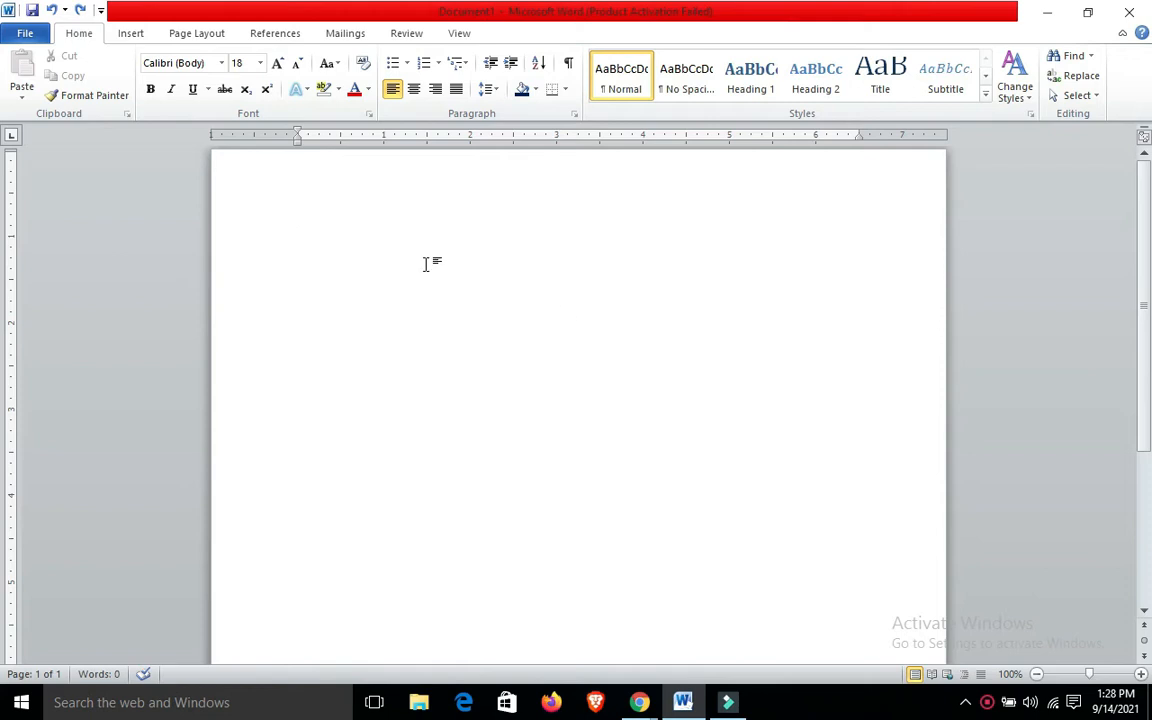
Try inserting a table of five columns and three rows using the size grid, and undo it
click(135, 33)
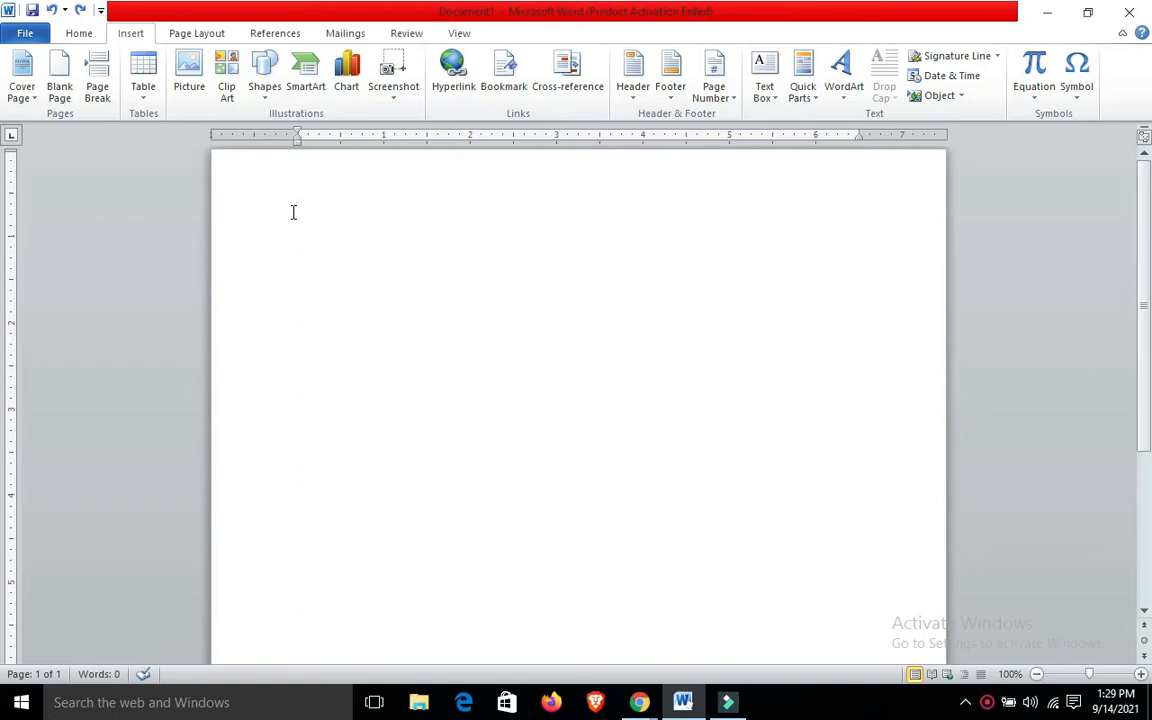
click(145, 105)
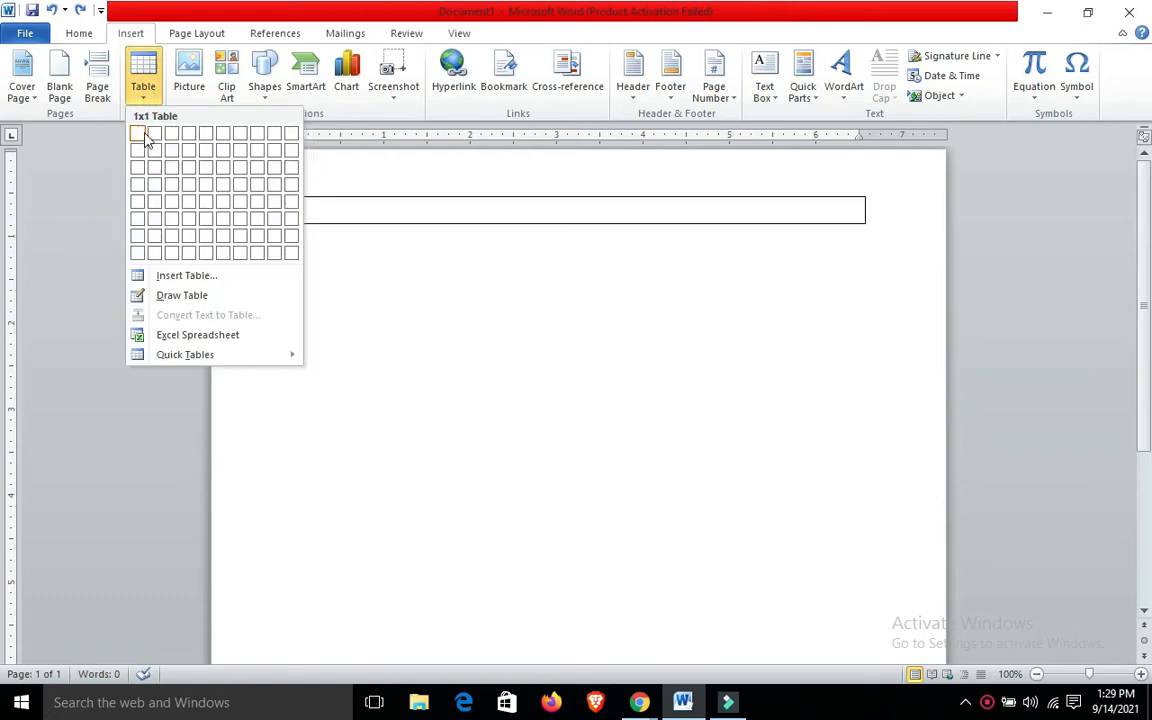
click(208, 168)
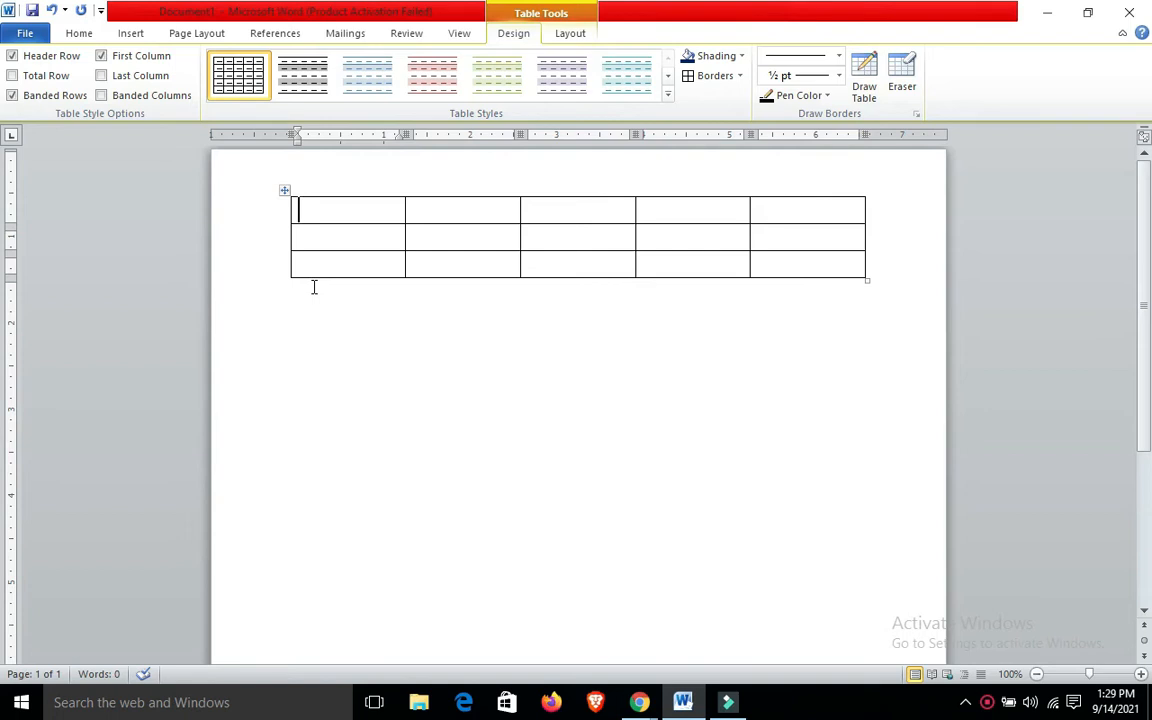
key(ctrl+z)
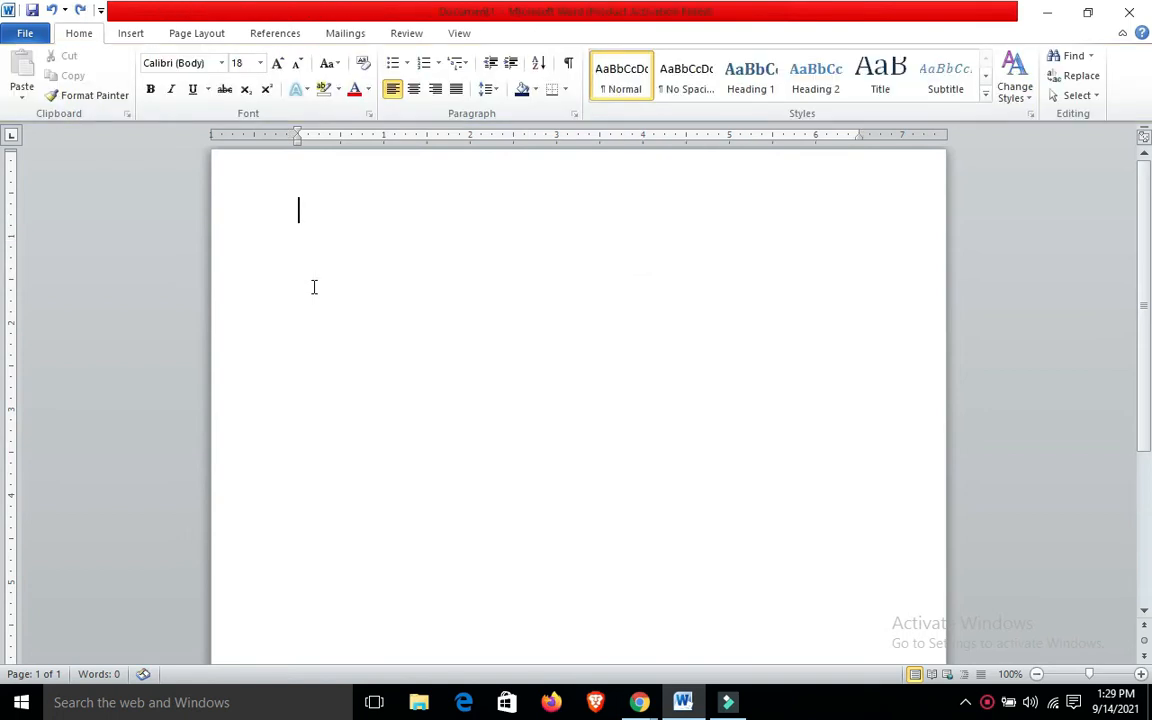
Try inserting a table by specifying 5 columns and 10 rows with automatic fixed column width, and undo it
click(141, 35)
click(146, 86)
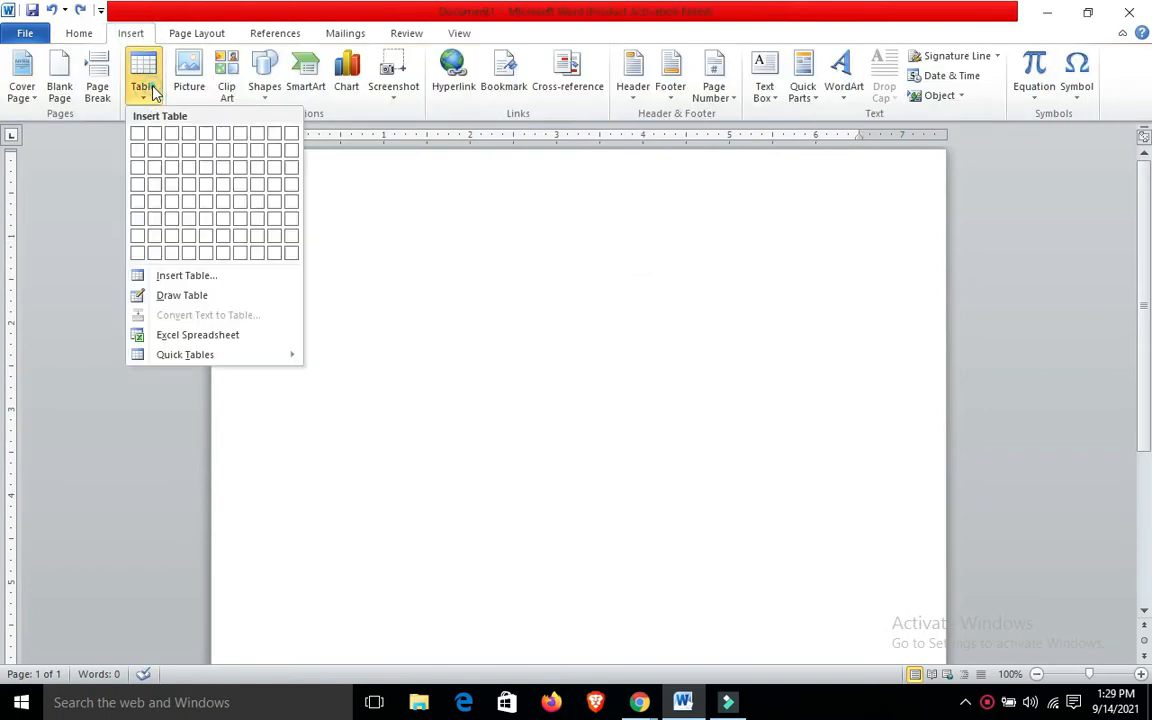
click(185, 277)
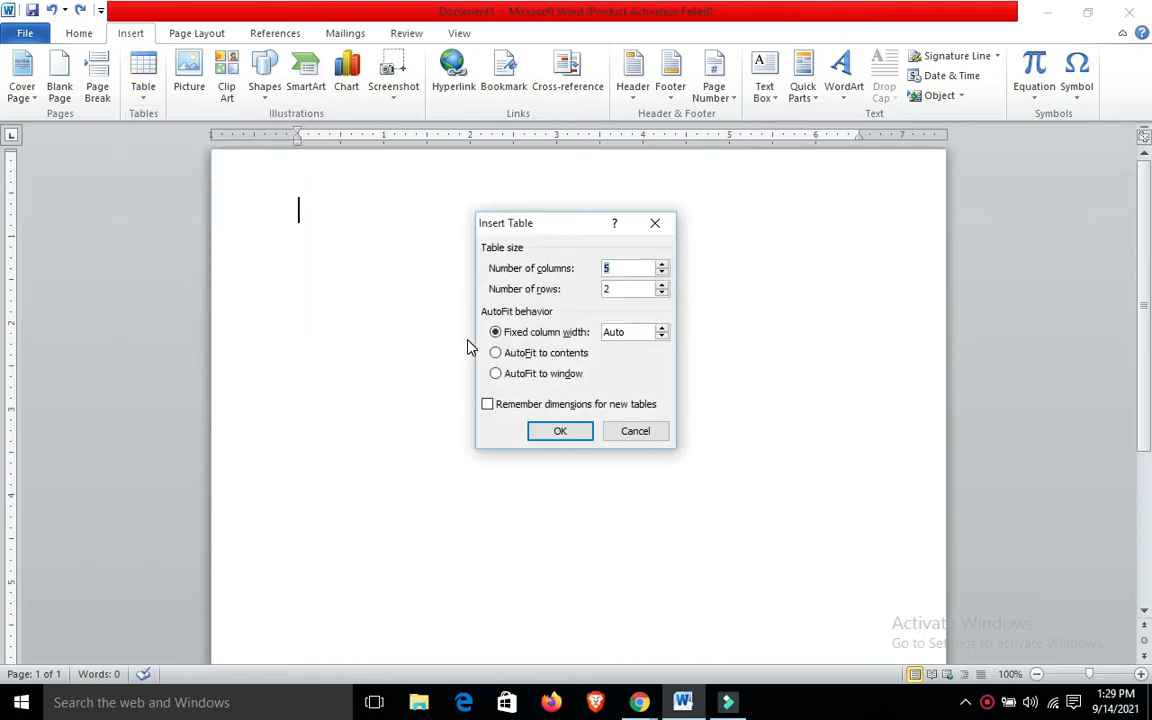
double_click(613, 289)
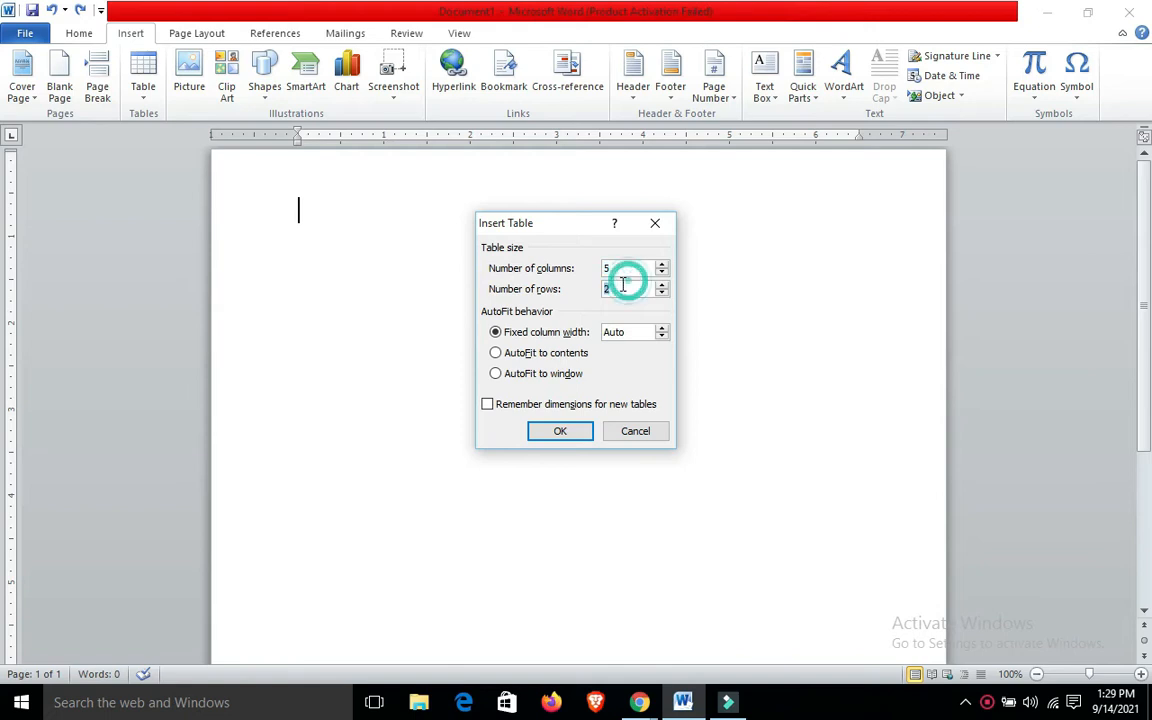
text(10)
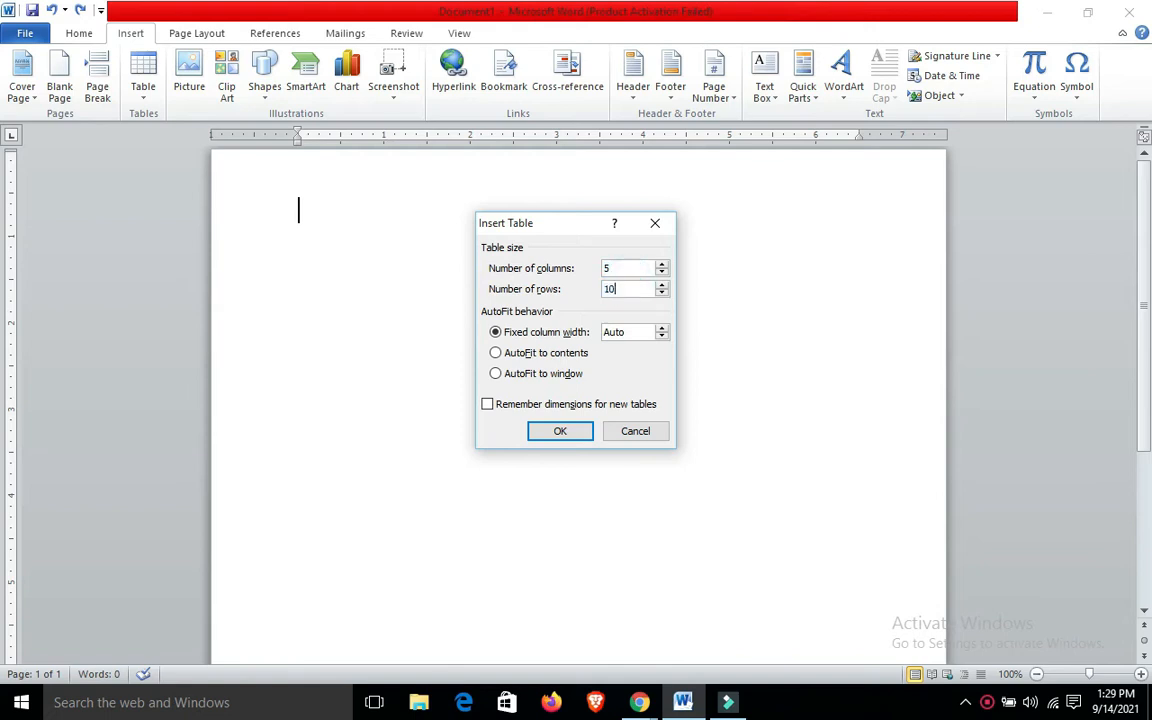
click(572, 432)
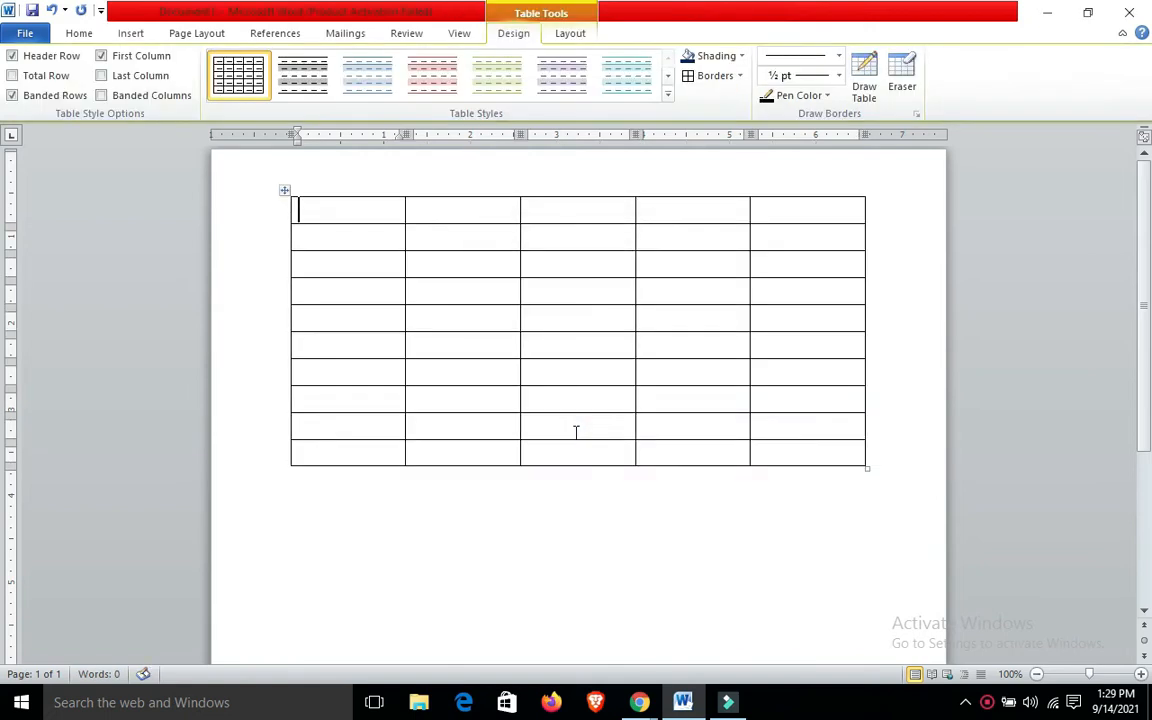
key(ctrl+z)
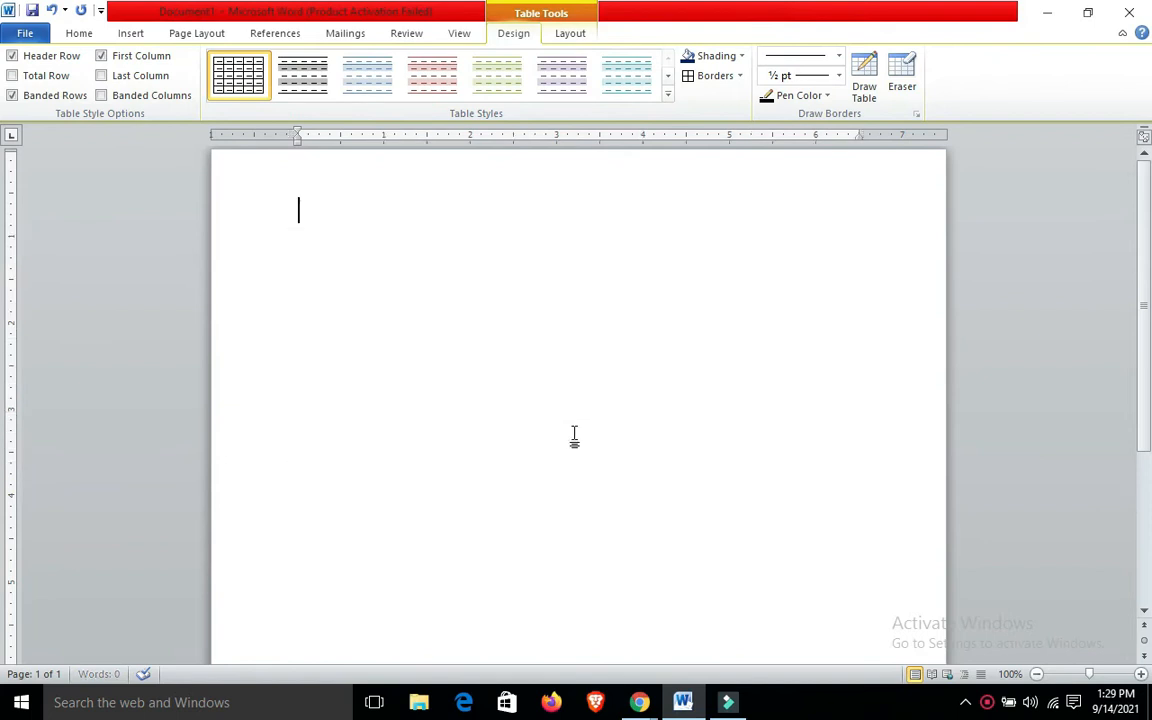
Try drawing a table frame about 3.7 inches wide by 2 inches high with inner divider lines, and undo the drawing
click(130, 33)
click(143, 90)
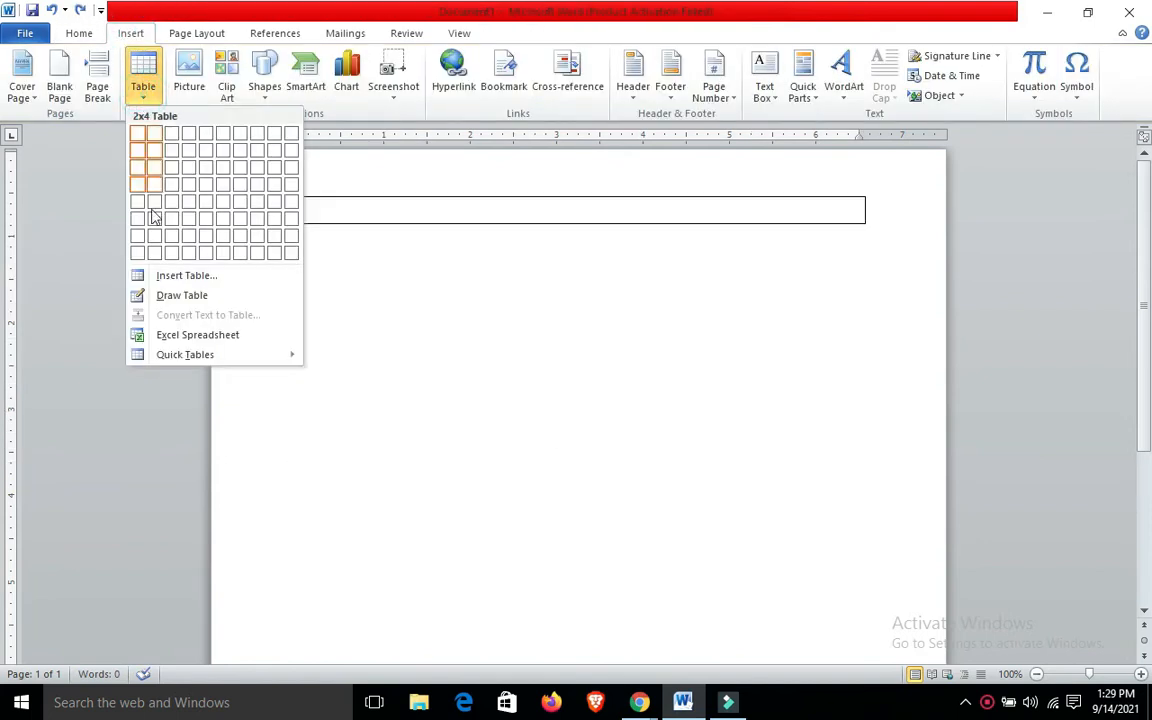
click(186, 296)
drag(349, 244, 669, 412)
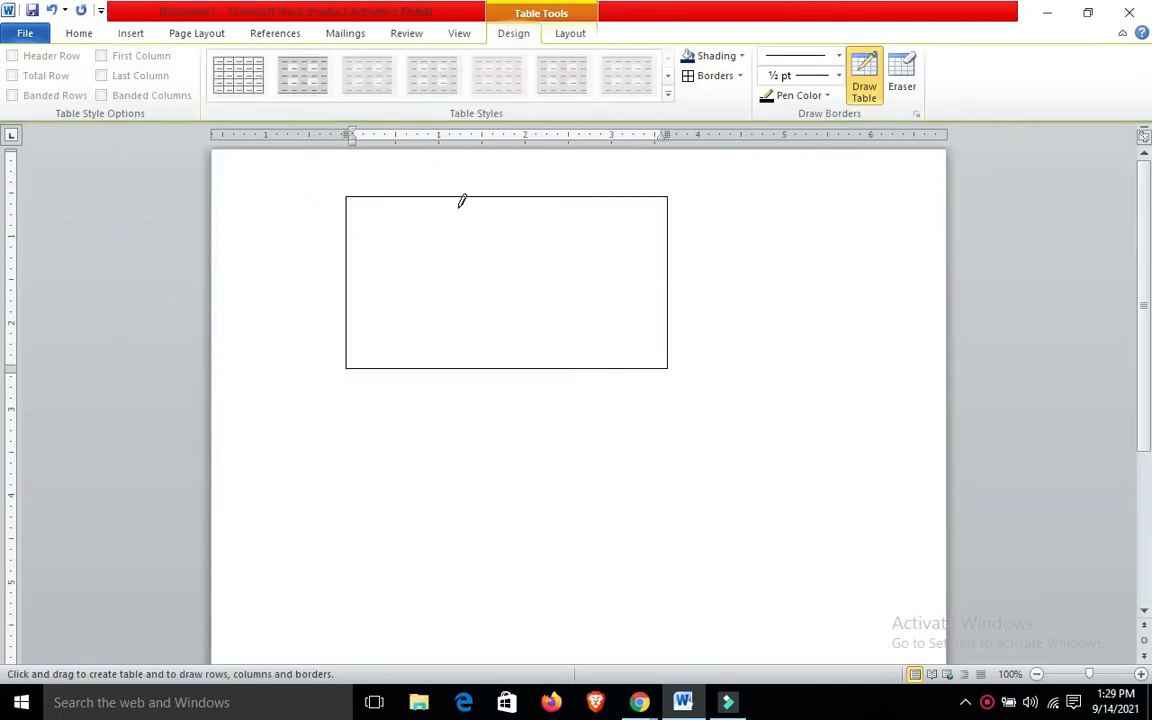
mouse_move(457, 198)
mouse_down()
mouse_move(469, 314)
mouse_move(465, 301)
mouse_move(700, 262)
mouse_up()
drag(576, 198, 586, 268)
key(ctrl+z)
key(ctrl+z)
key(ctrl+z)
key(ctrl+z)
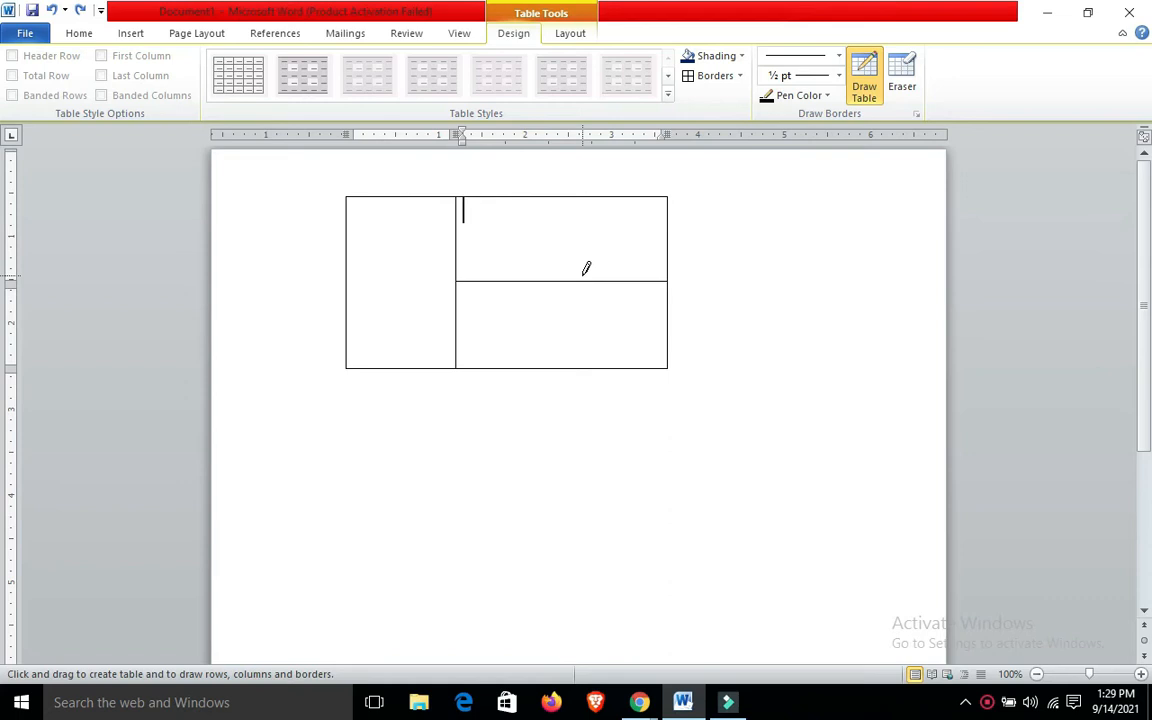
Insert a table with seven columns and five rows on the blank page
click(120, 31)
click(150, 88)
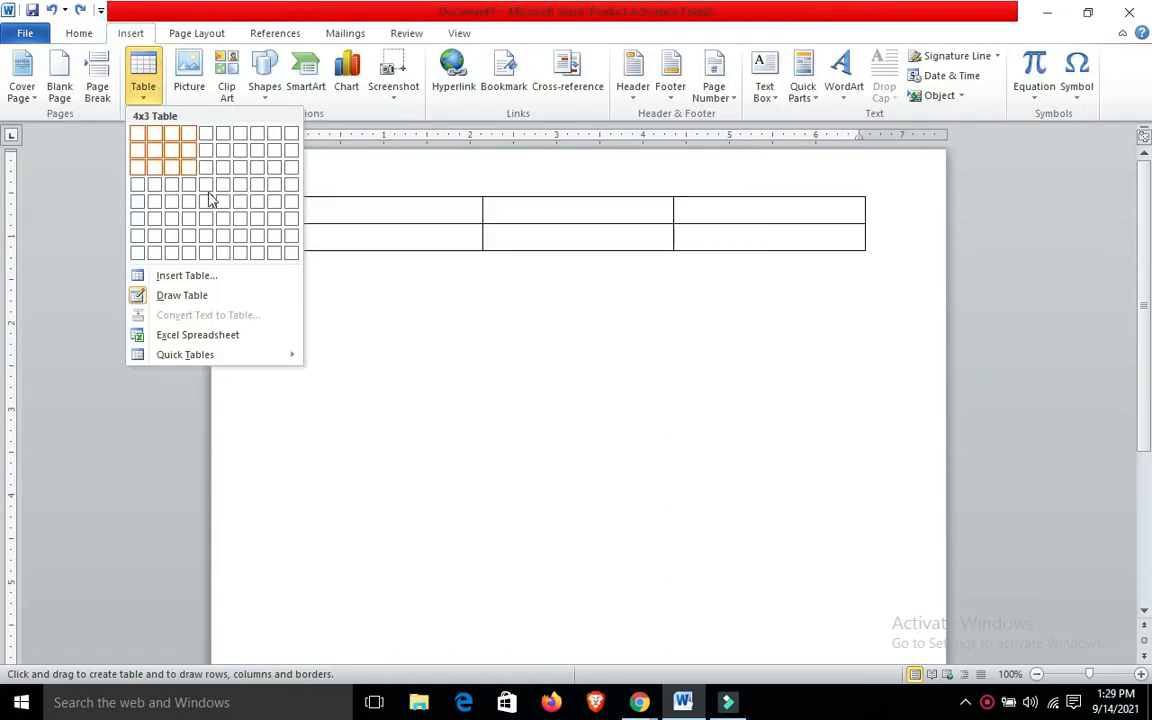
click(238, 208)
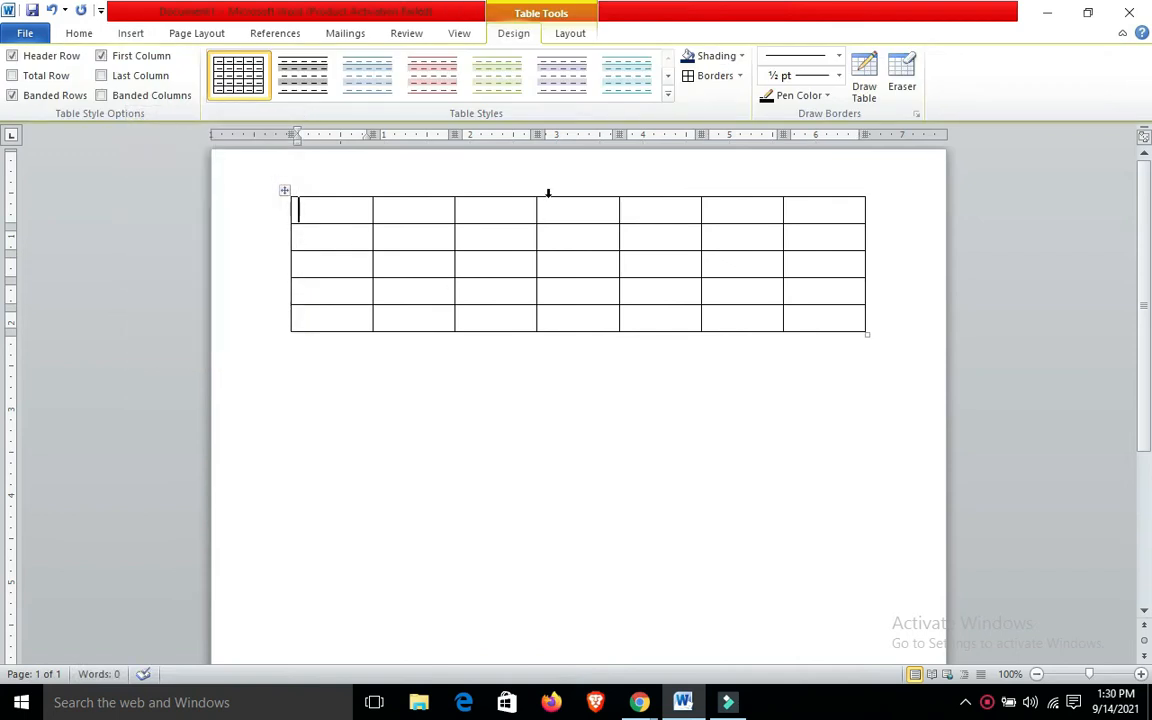
Apply the purple table style with a dark header row, dark first column and banded rows to the table
click(668, 76)
click(668, 76)
click(668, 76)
click(668, 76)
click(668, 76)
click(668, 76)
click(668, 76)
click(668, 76)
click(668, 76)
click(668, 76)
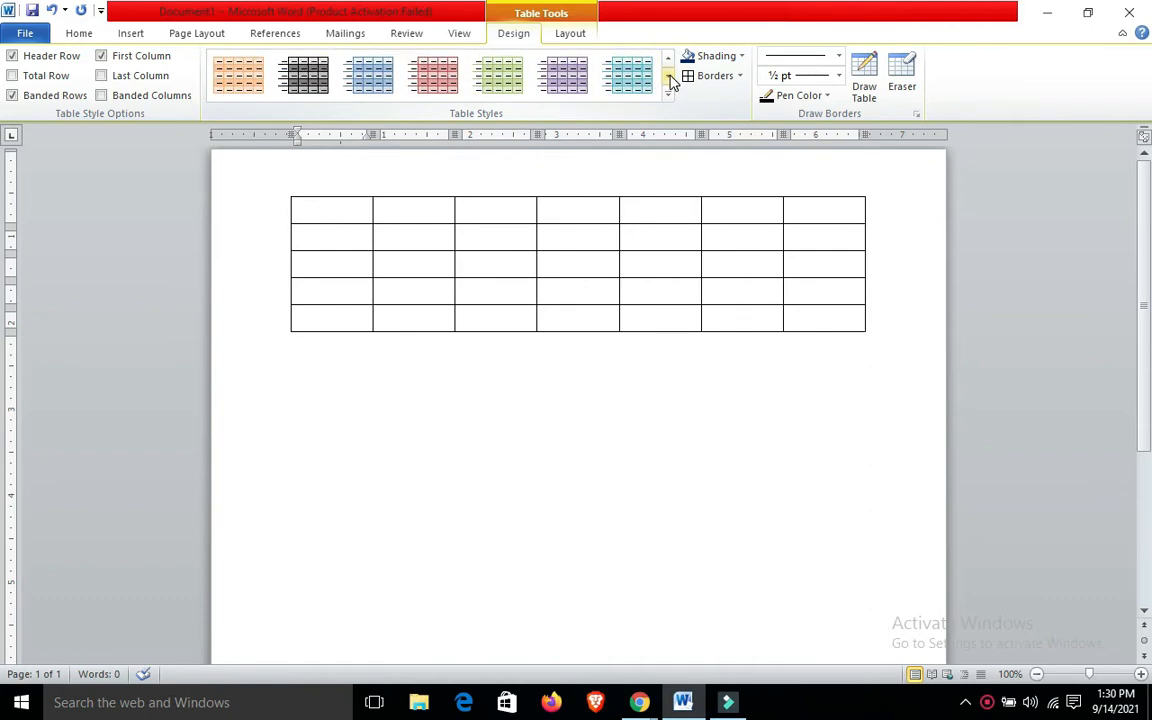
click(668, 76)
click(578, 72)
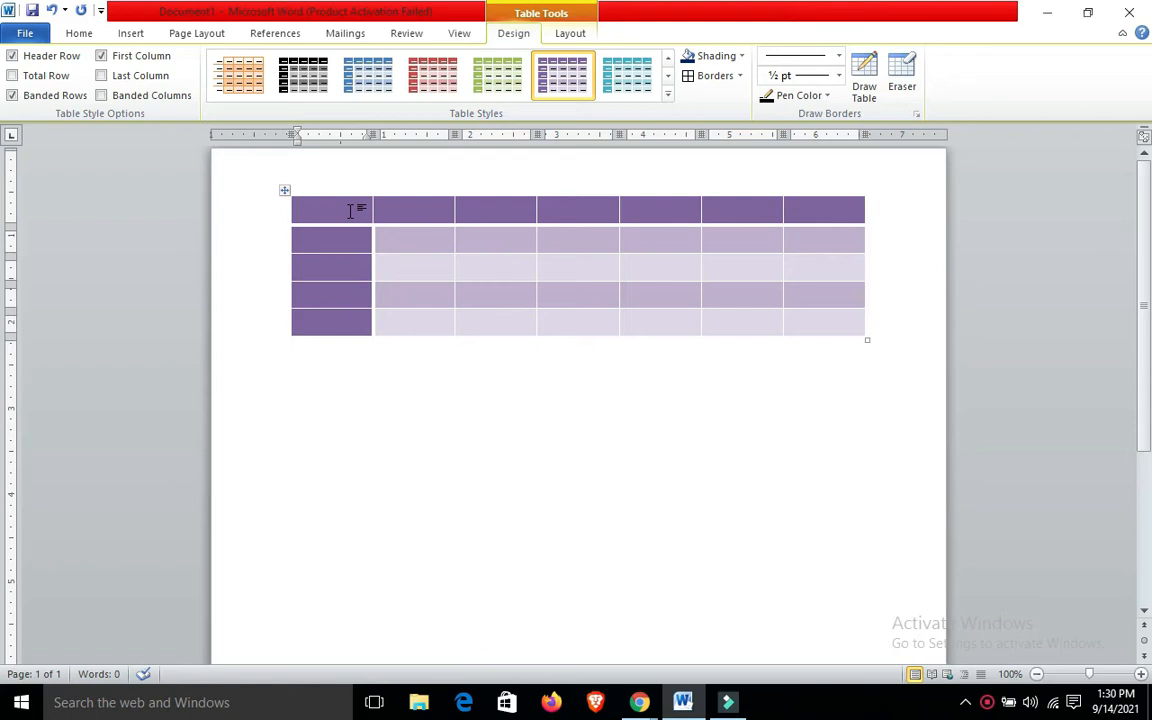
Shade the table's entire header row with the standard green colour
key(shift+Right)
key(shift+Right)
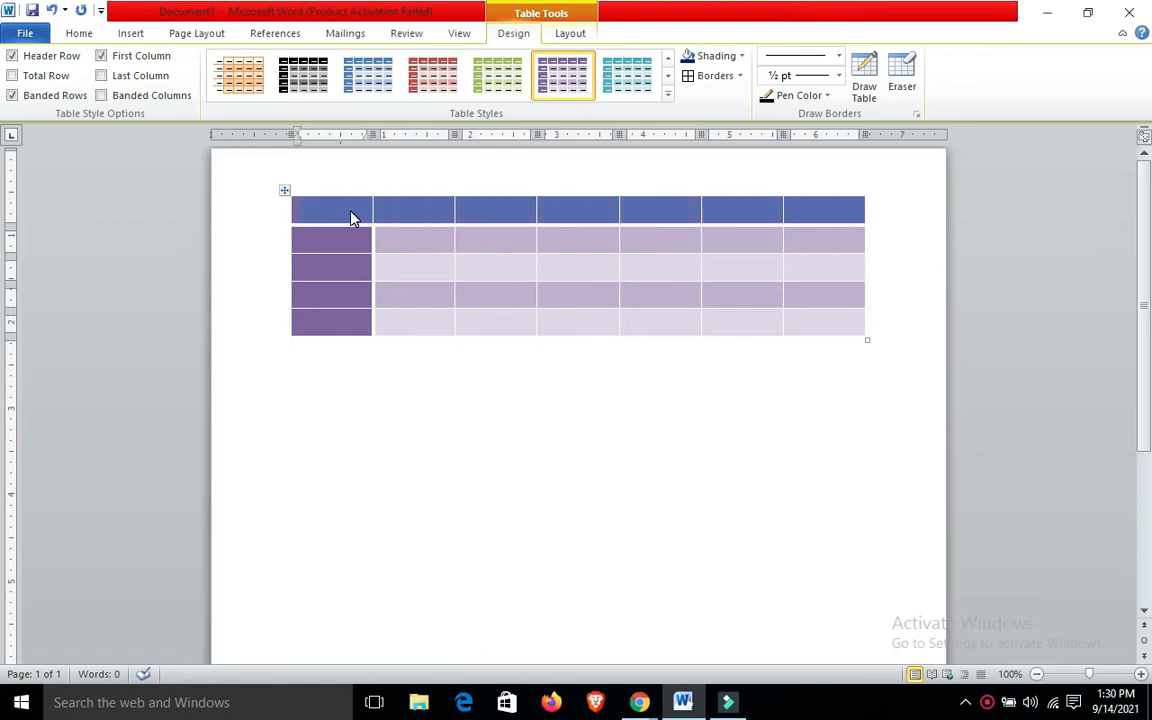
click(741, 57)
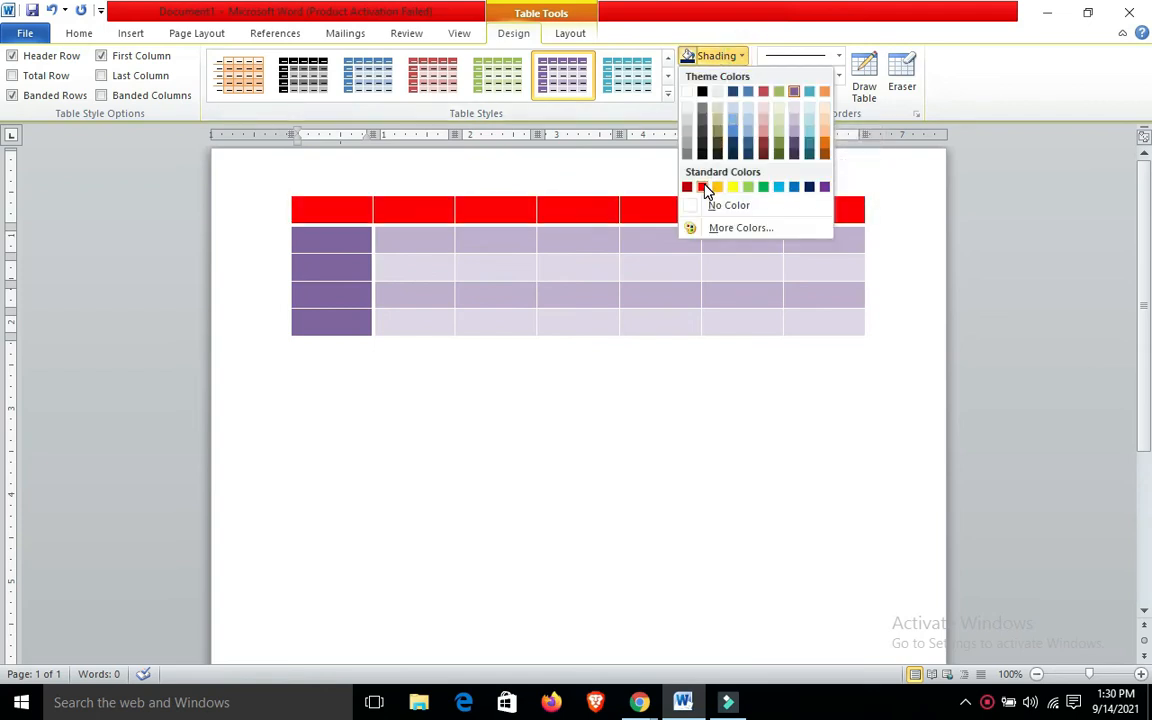
click(763, 188)
click(728, 261)
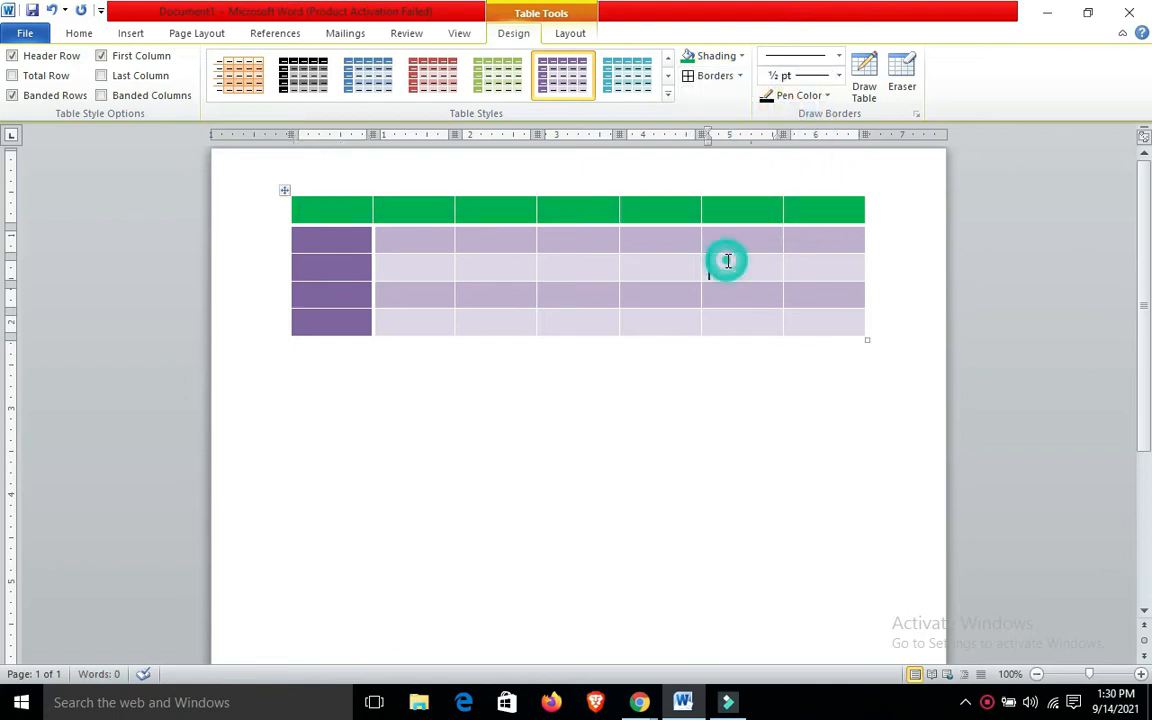
Select the whole table and apply All Borders to every cell
click(328, 213)
key(shift+Right)
key(shift+Right)
key(shift+Right)
key(shift+Right)
key(shift+Right)
key(shift+Right)
key(shift+Right)
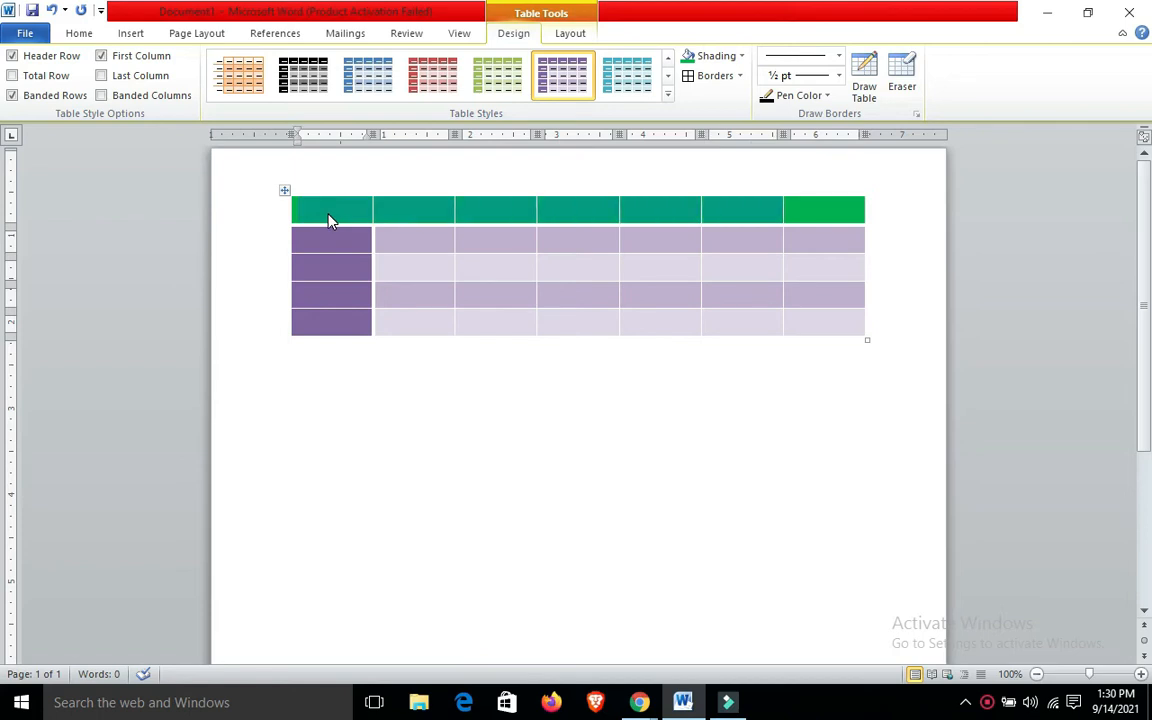
key(shift+Down)
key(shift+Down)
key(shift+Down)
key(shift+Down)
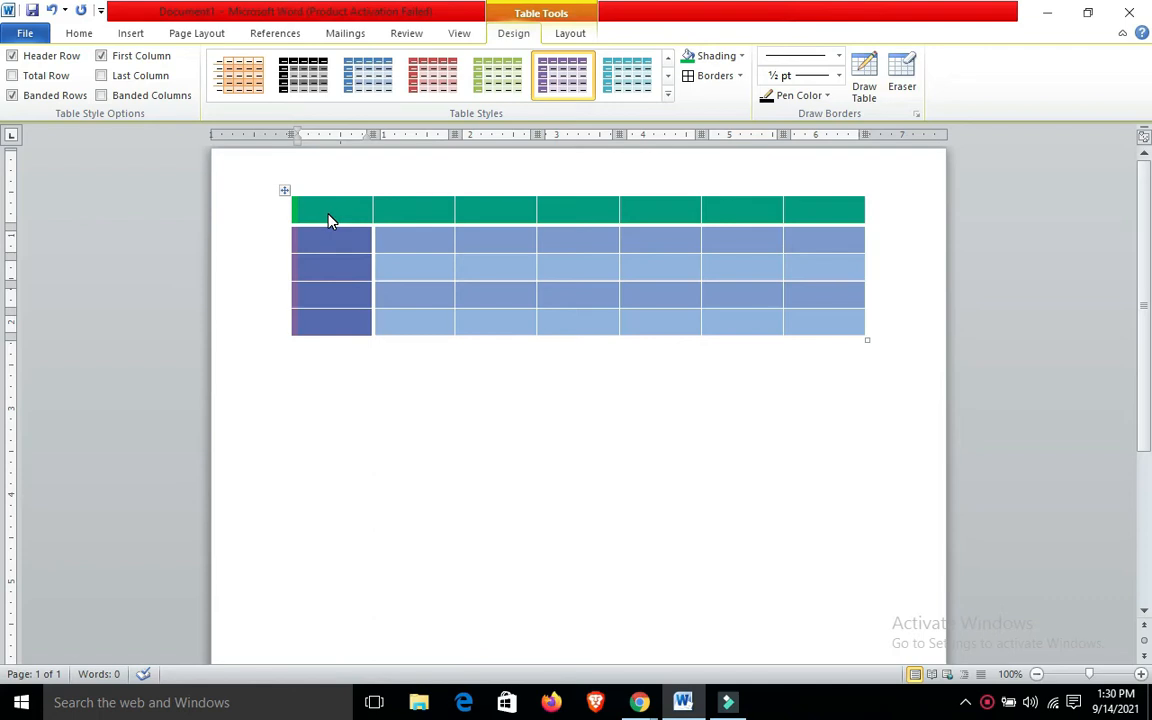
click(740, 77)
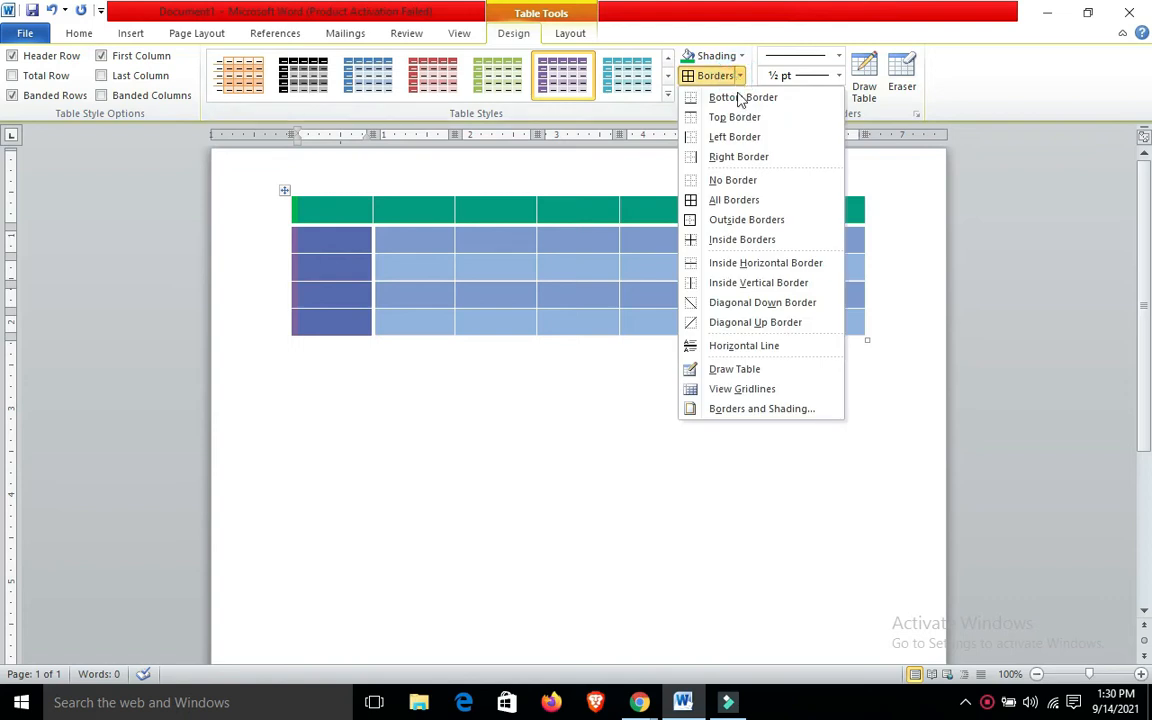
click(740, 199)
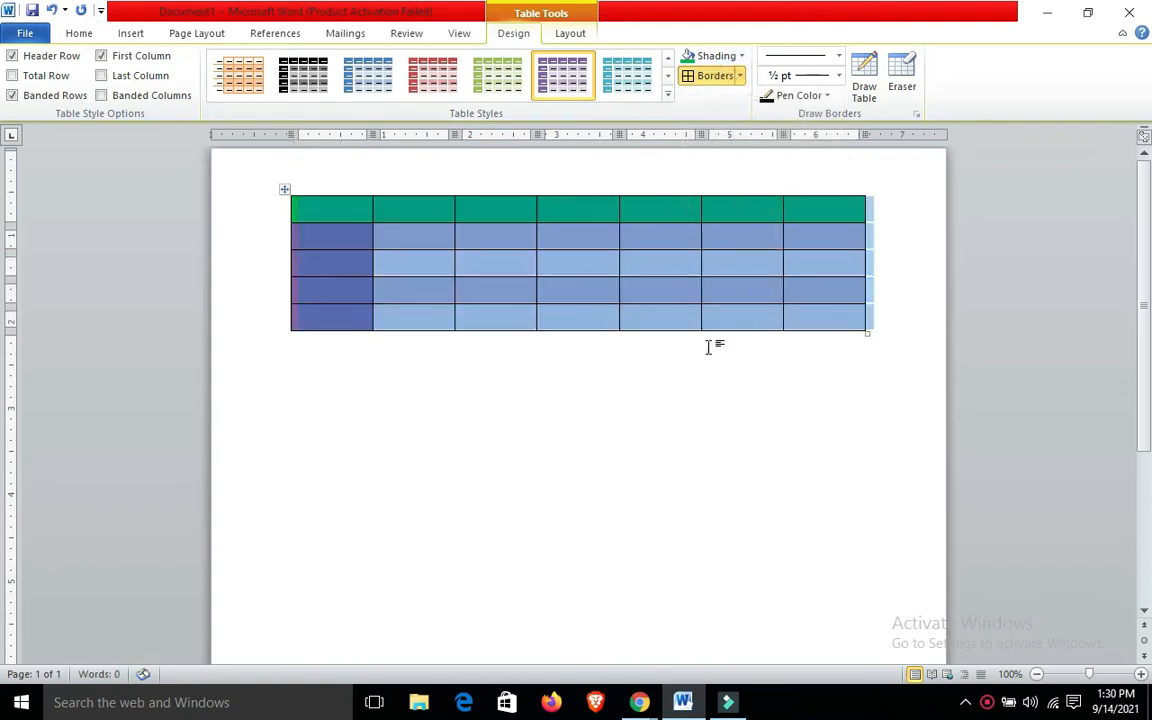
click(696, 399)
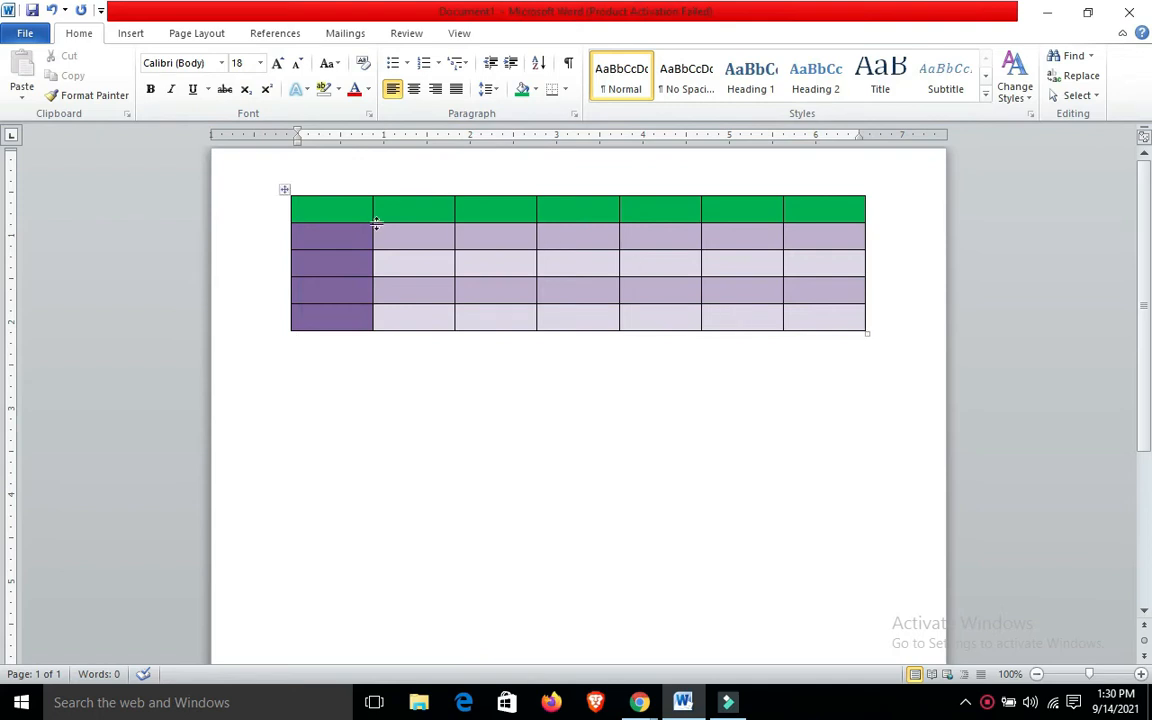
Select the whole table and apply yellow double-line borders to all its cells through Borders and Shading
click(325, 207)
key(shift+Right)
key(shift+Right)
key(shift+Right)
key(shift+Right)
key(shift+Right)
key(shift+Right)
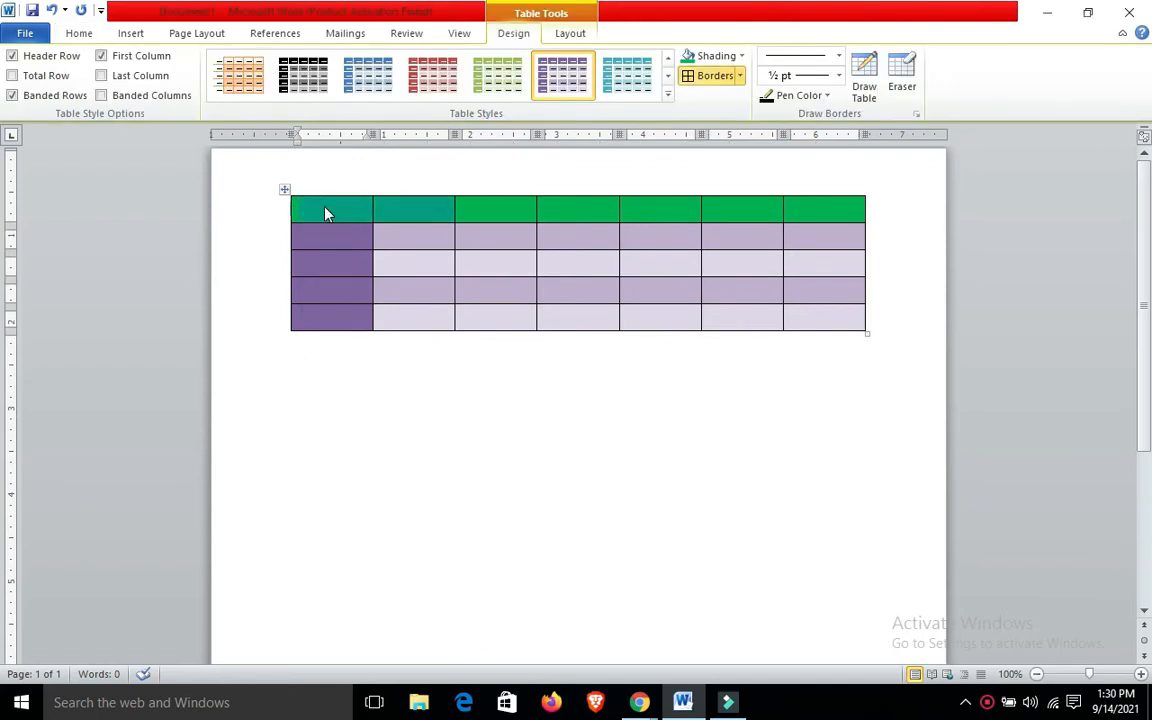
key(shift+Down)
key(shift+Down)
key(shift+Down)
key(shift+Down)
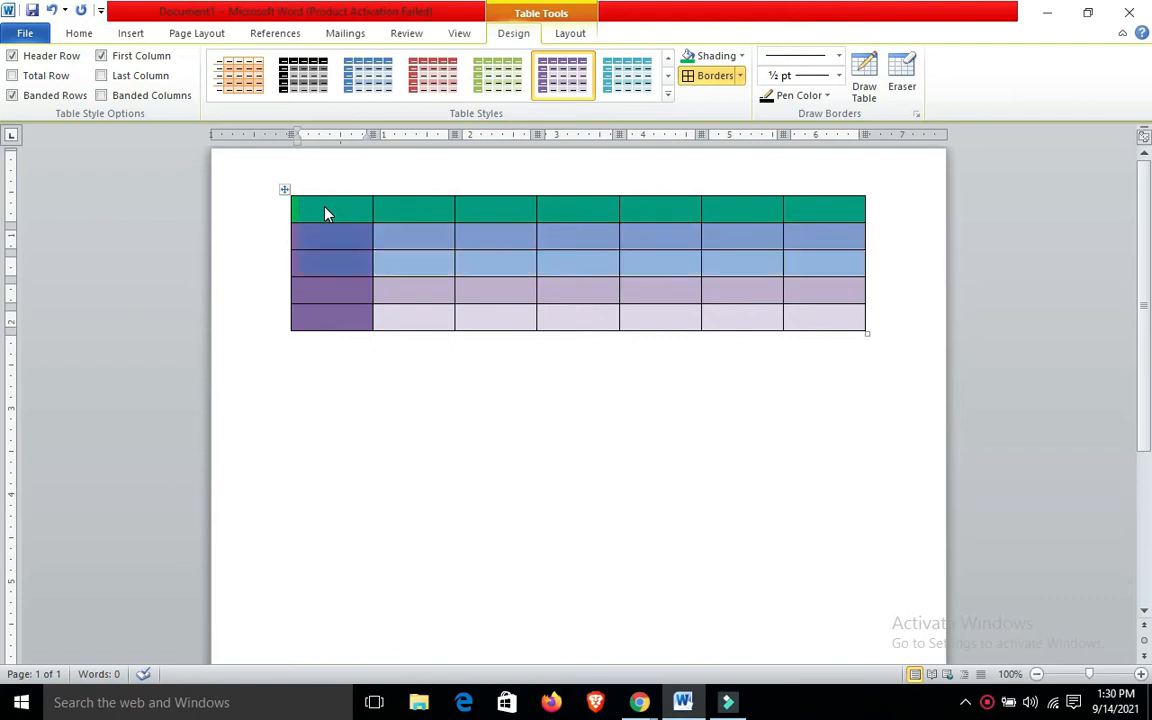
click(741, 76)
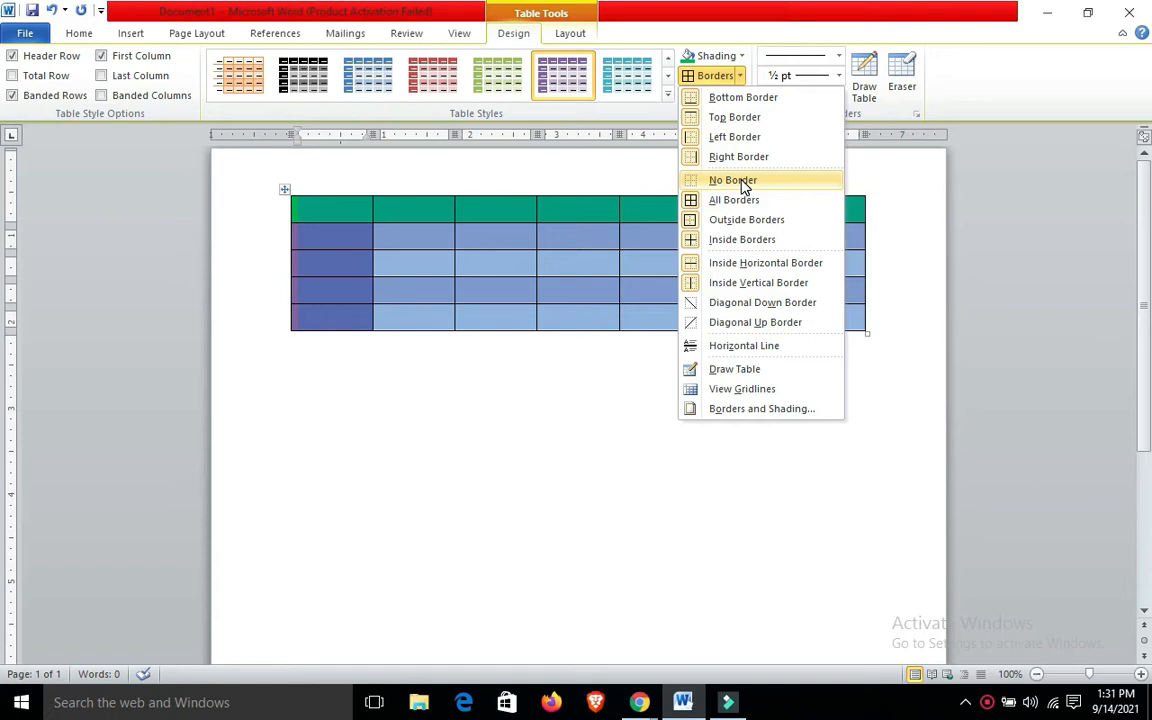
click(781, 415)
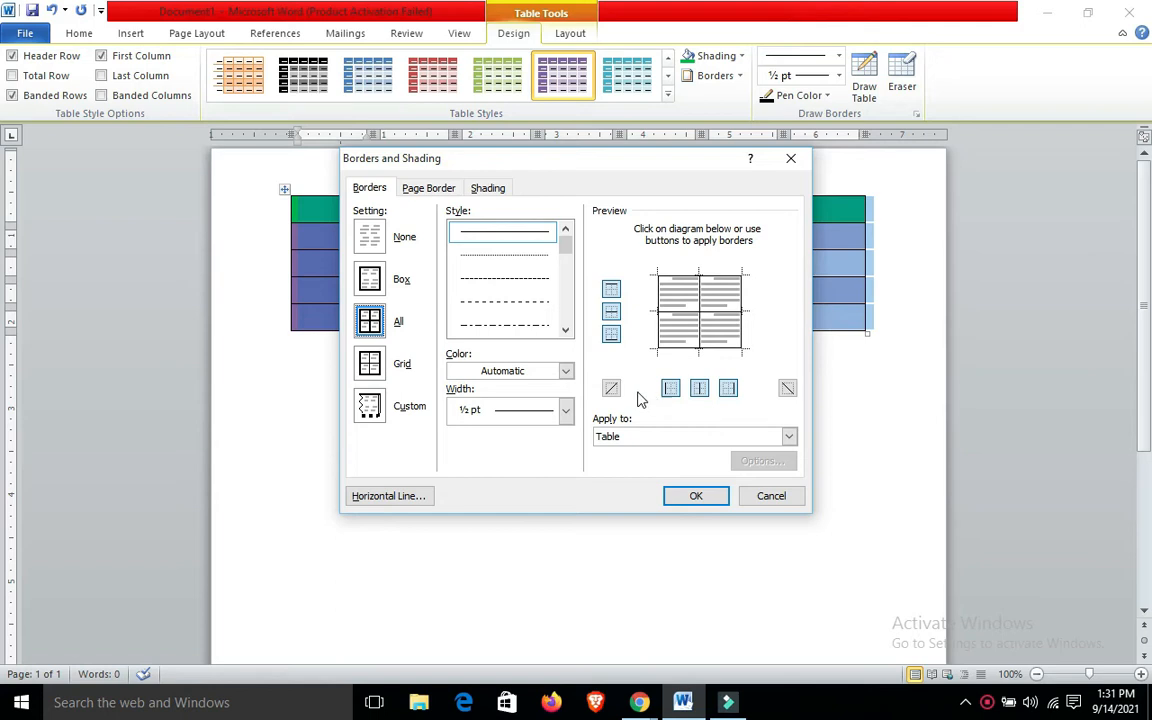
click(566, 330)
click(566, 330)
click(566, 330)
click(566, 330)
click(511, 301)
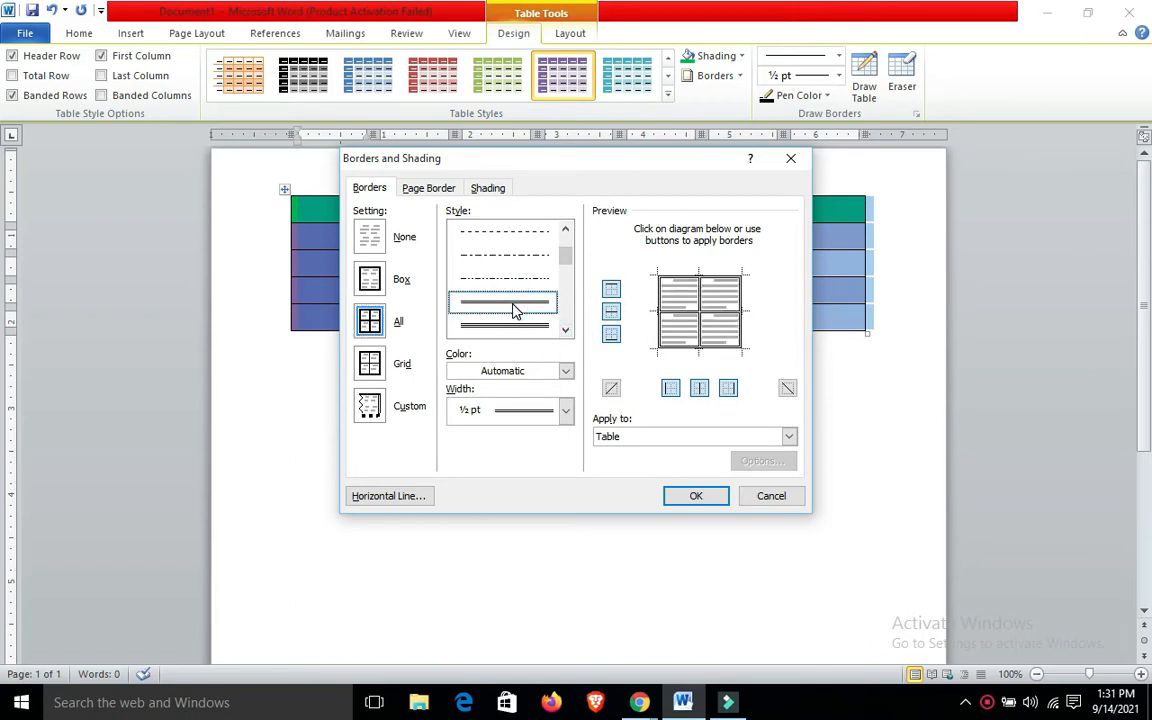
click(566, 371)
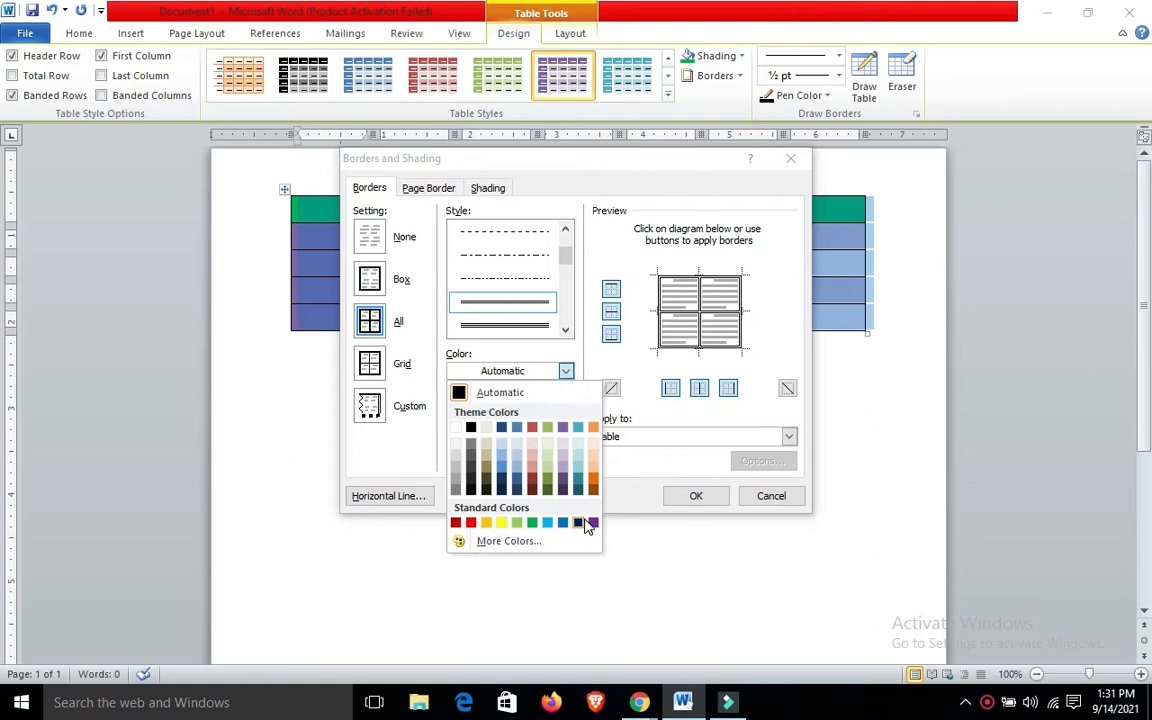
click(500, 524)
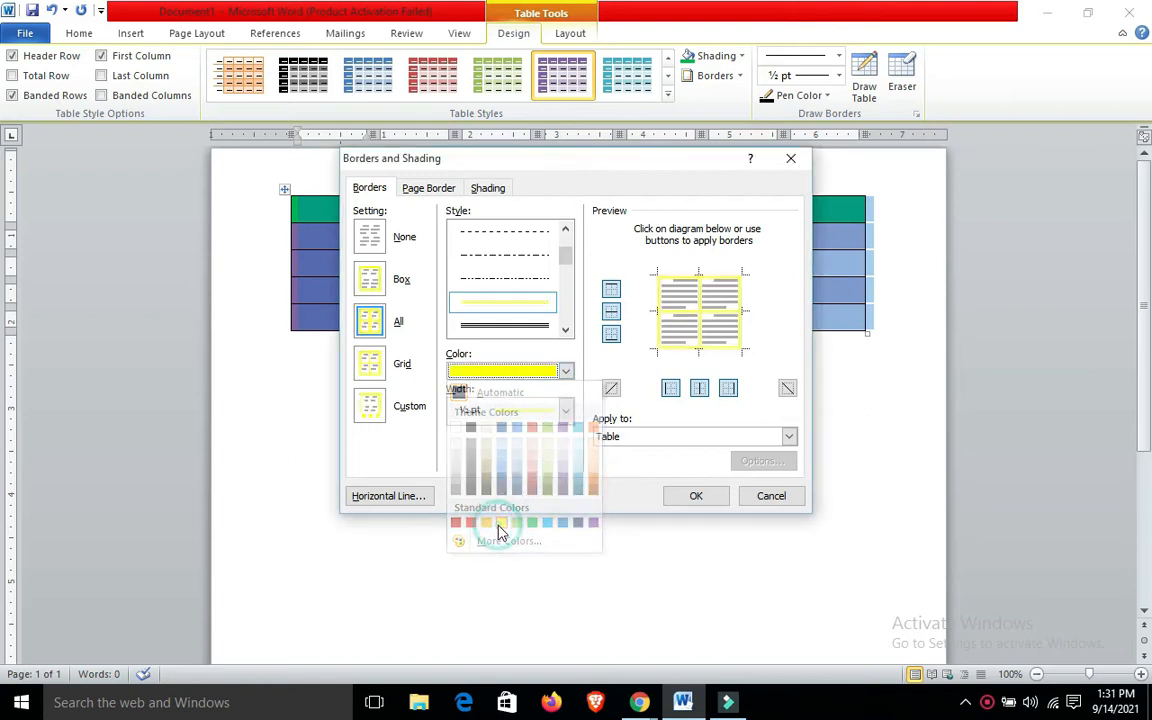
click(695, 497)
click(692, 492)
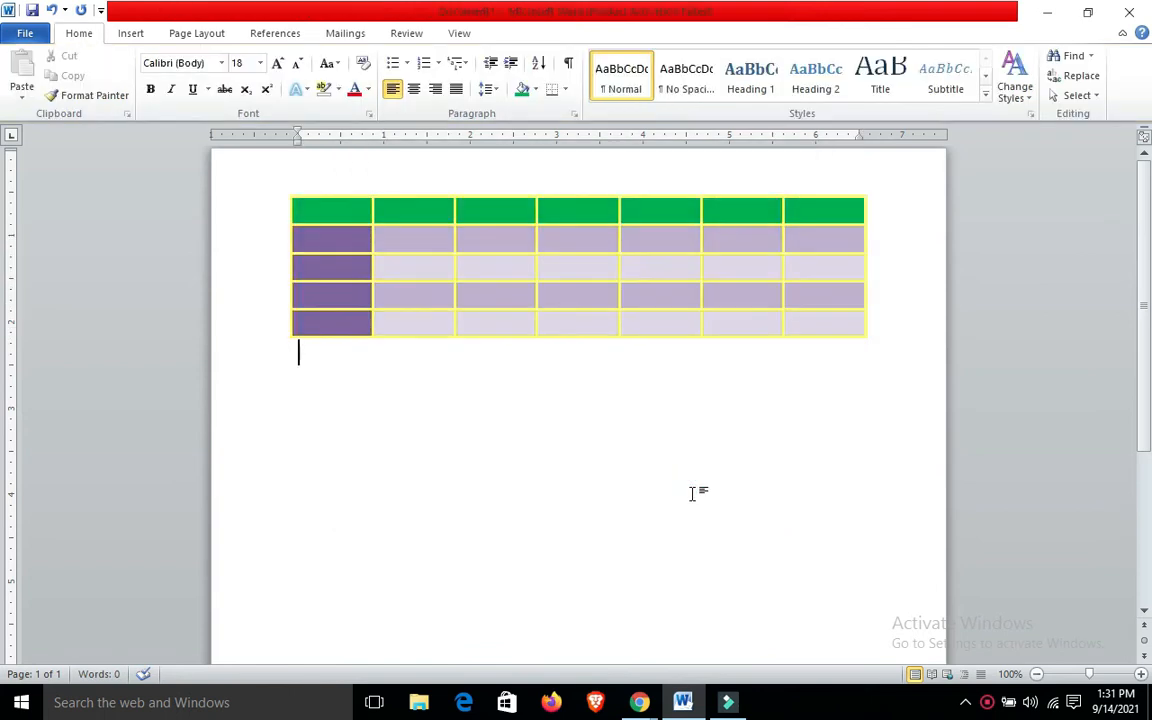
Place the cursor in the first header cell and examine the table layout tools, including the deletion options
click(337, 212)
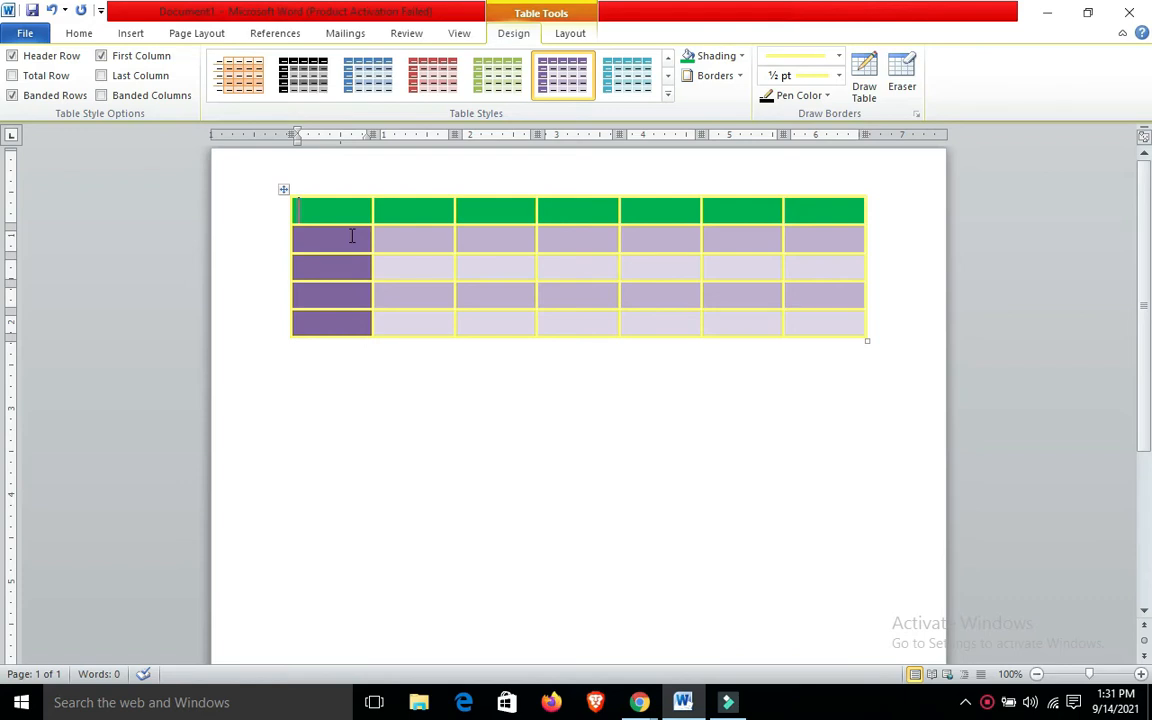
click(404, 244)
click(316, 208)
click(566, 34)
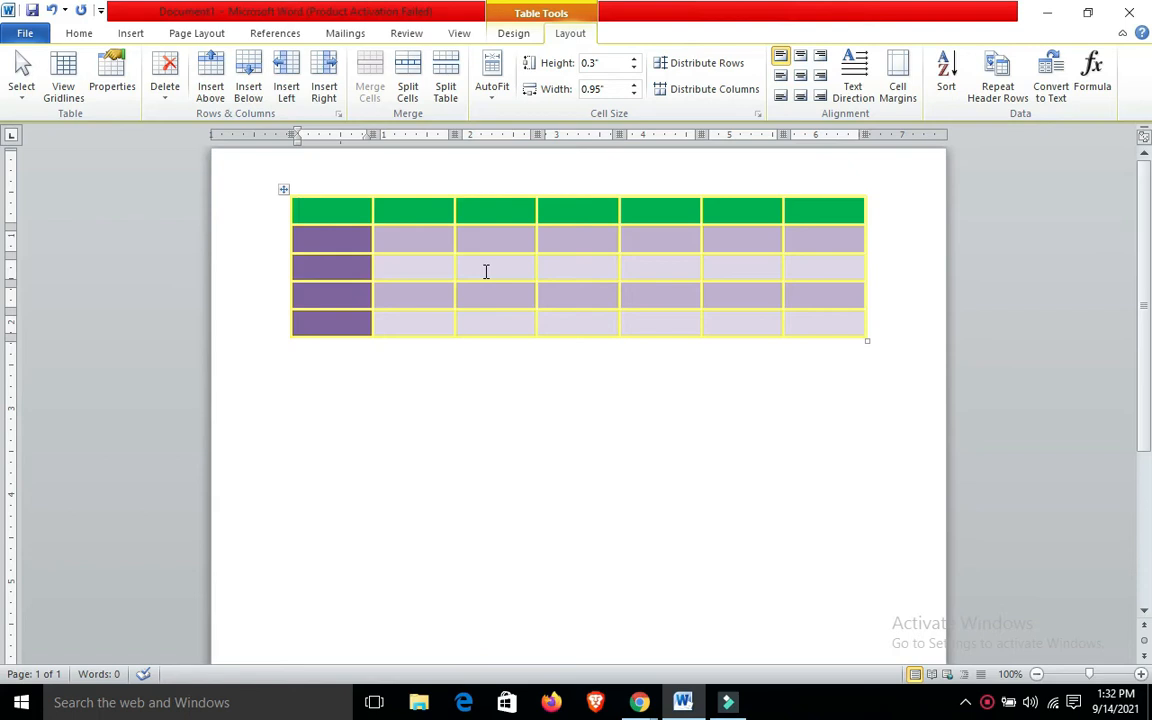
click(165, 97)
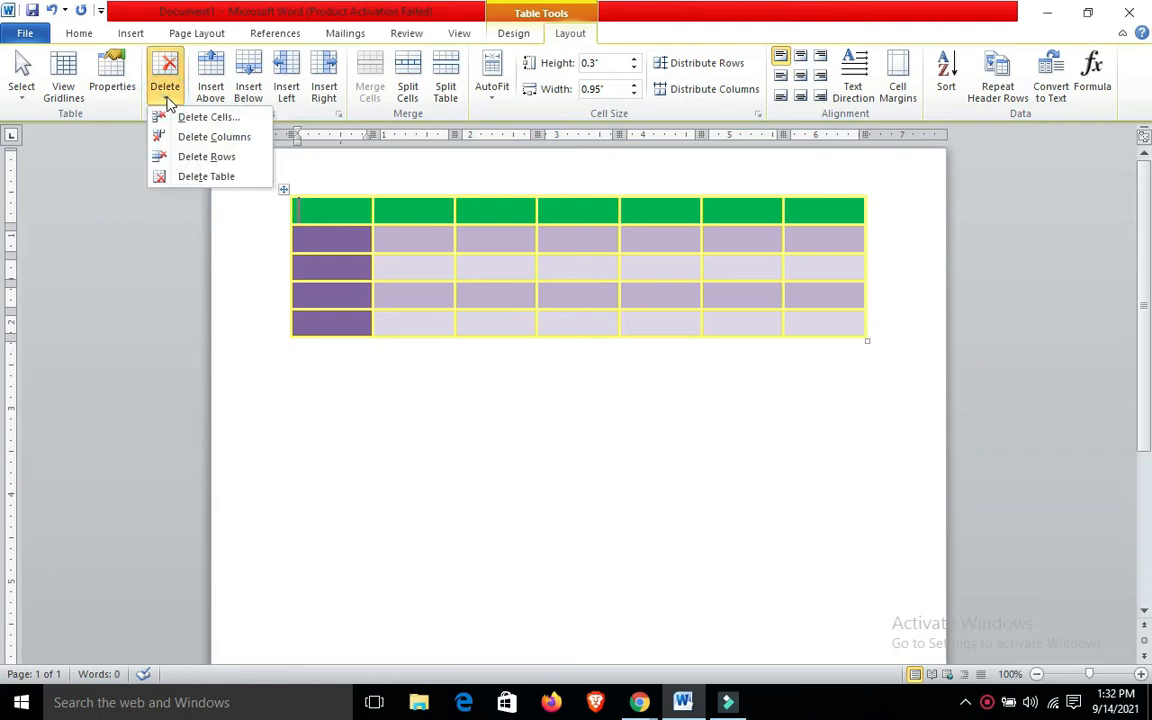
click(345, 206)
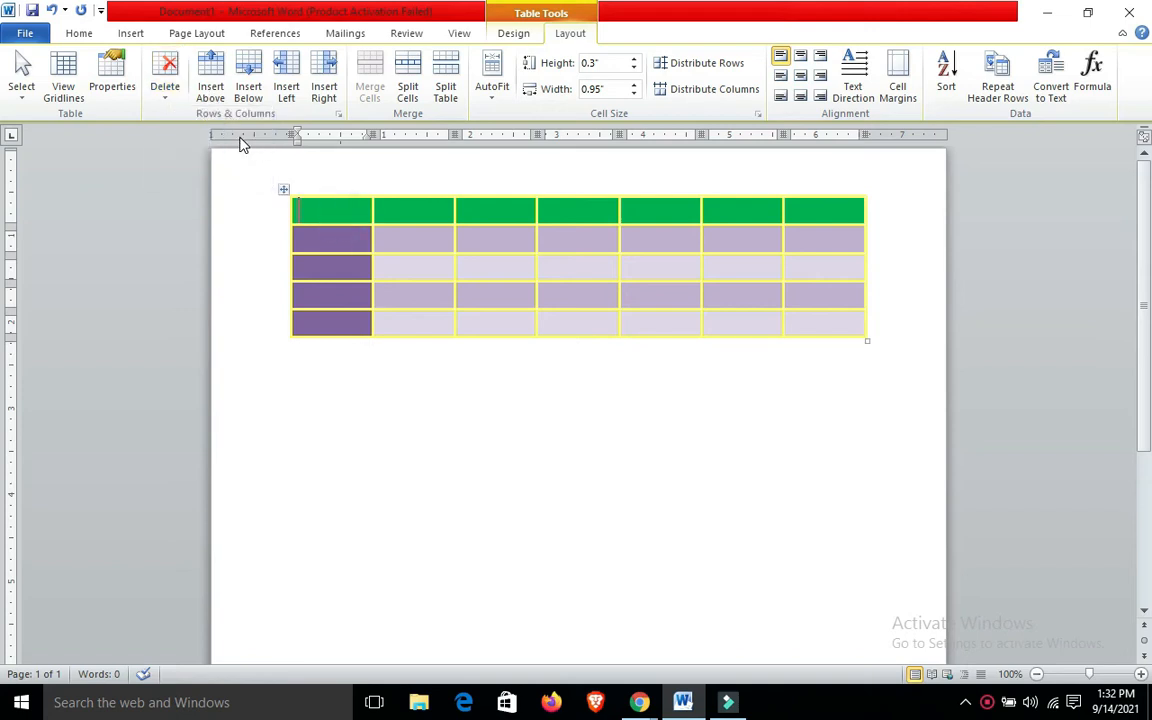
Move the cursor cell by cell from the first header cell to the third column's fourth row and examine the cell alignment options
click(330, 213)
key(Tab)
key(Tab)
key(Up)
key(Down)
key(Down)
key(Down)
key(Down)
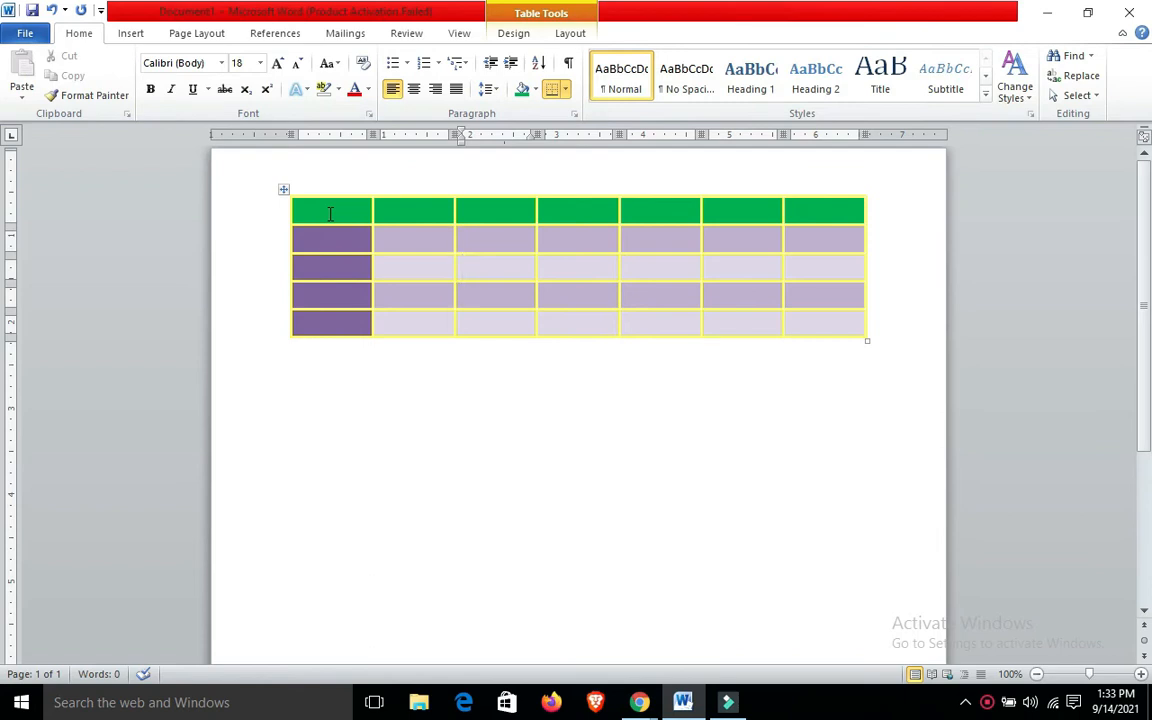
click(571, 34)
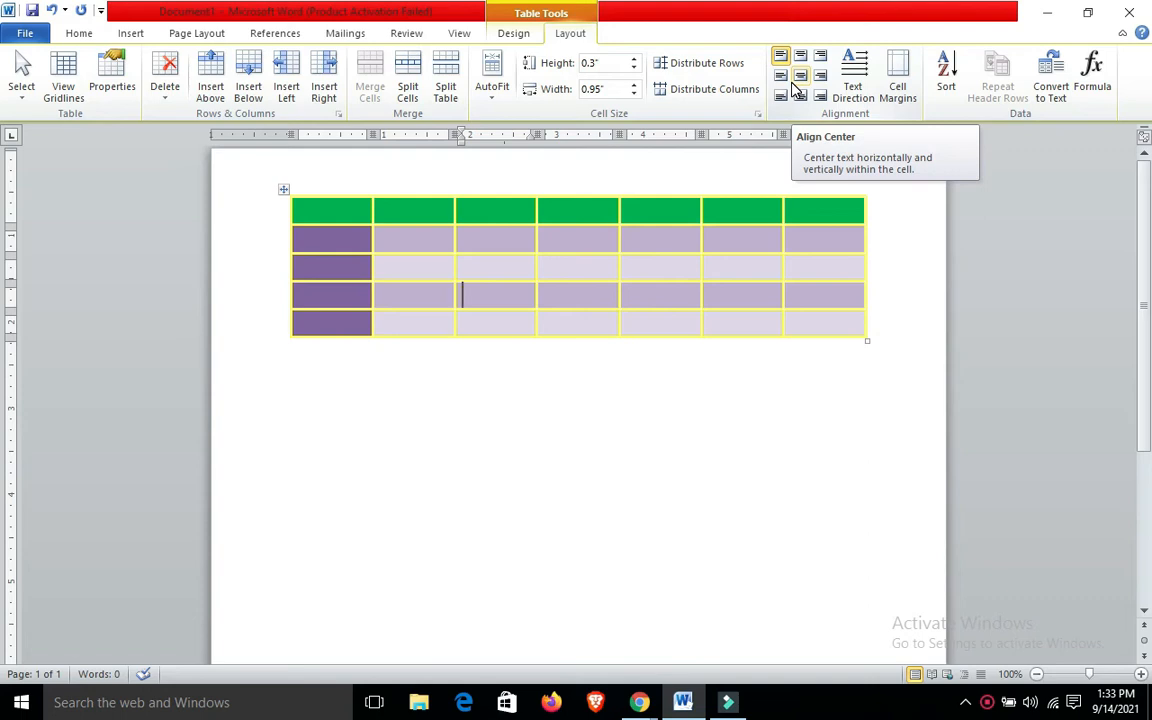
click(344, 216)
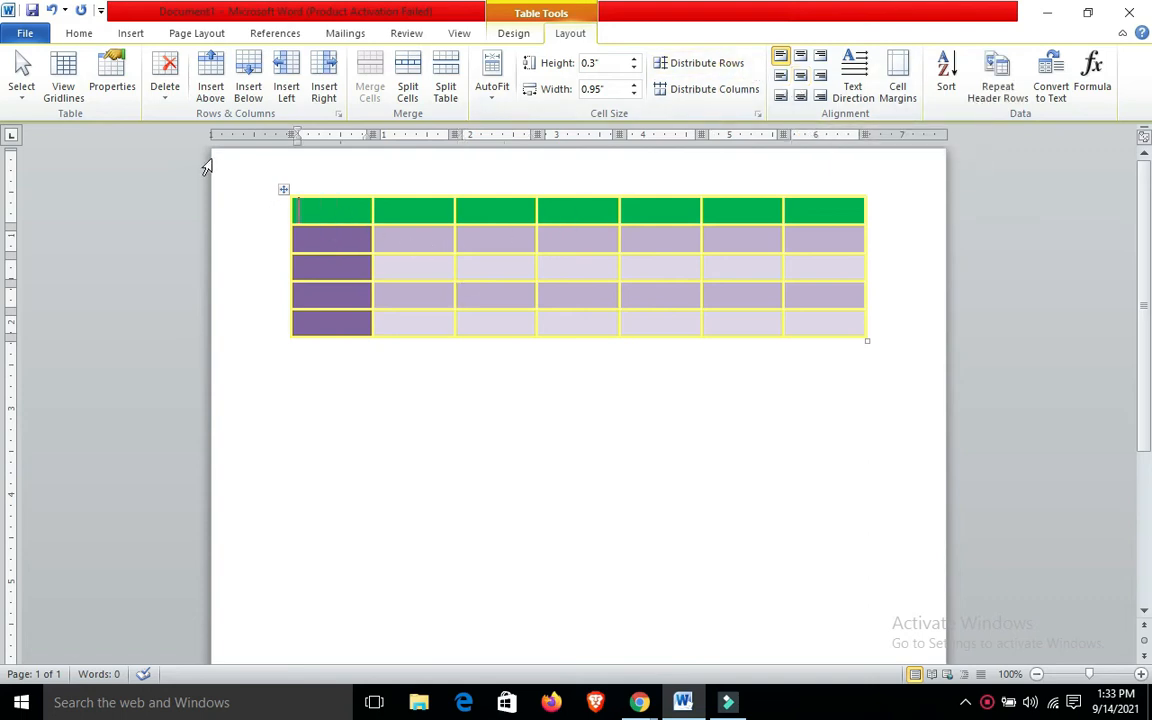
click(134, 33)
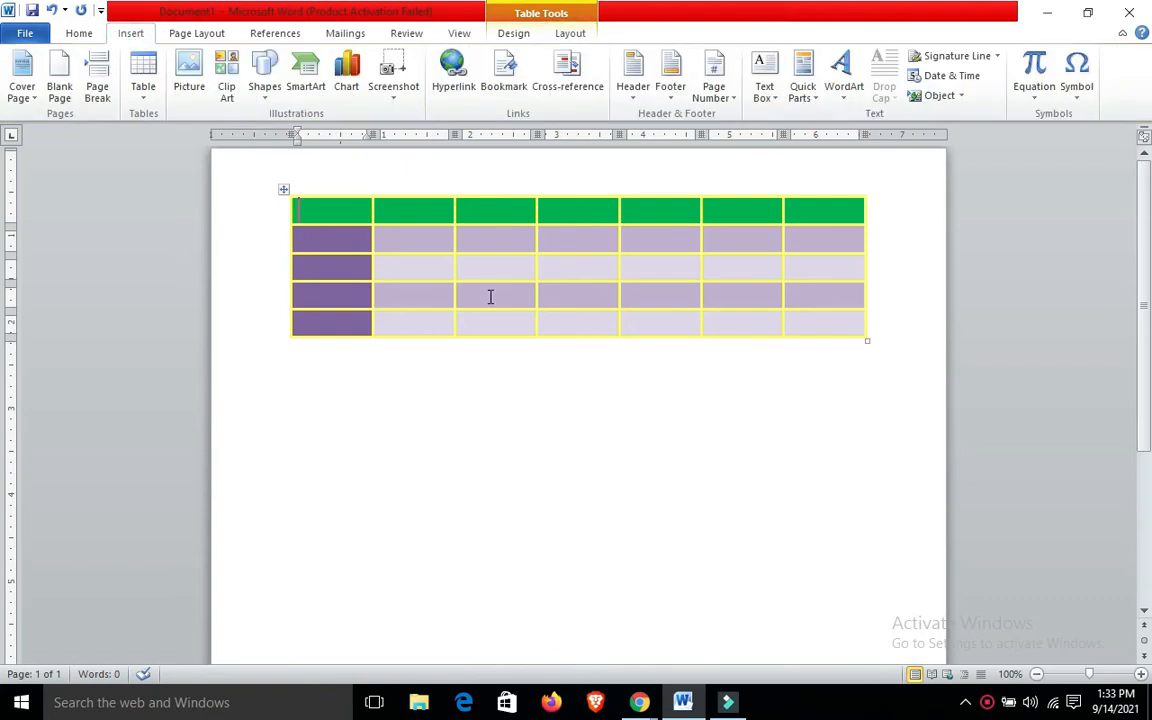
click(362, 210)
click(145, 95)
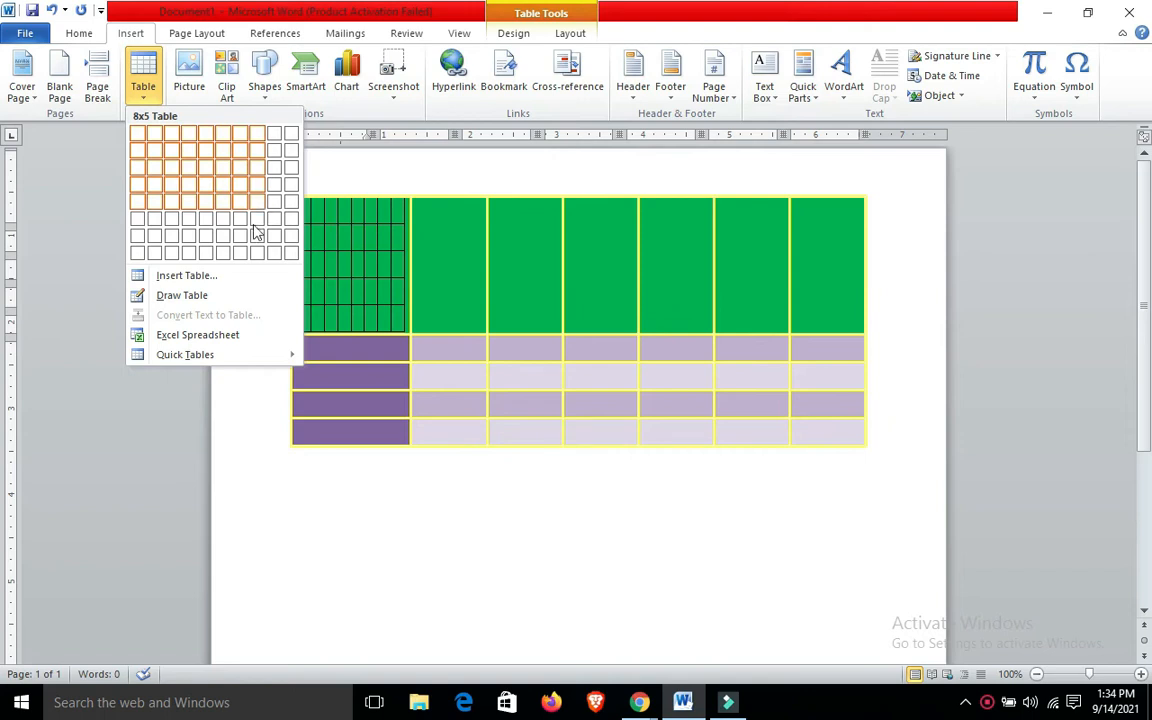
click(205, 292)
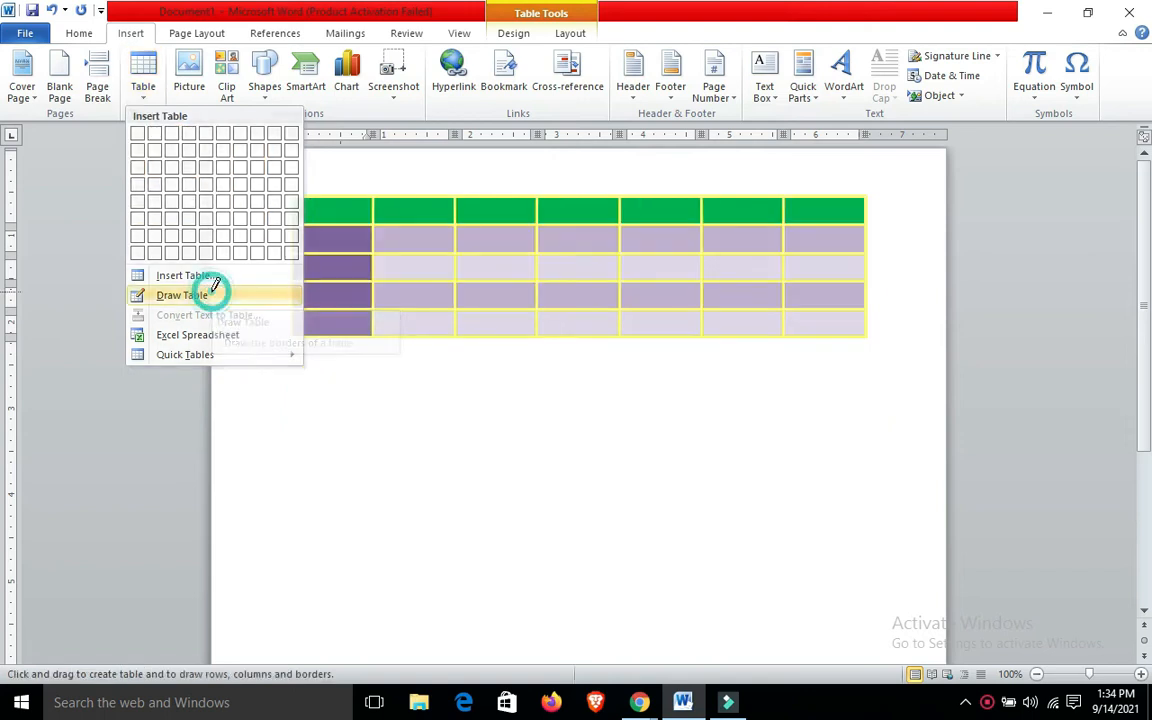
click(420, 286)
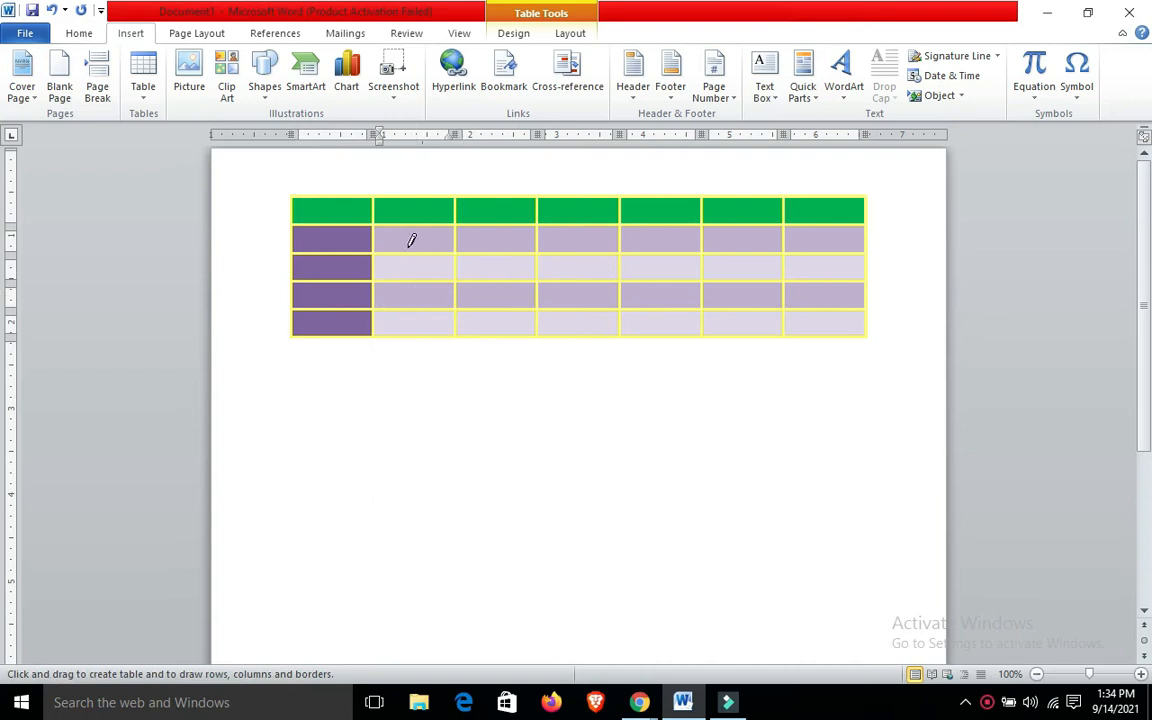
click(150, 102)
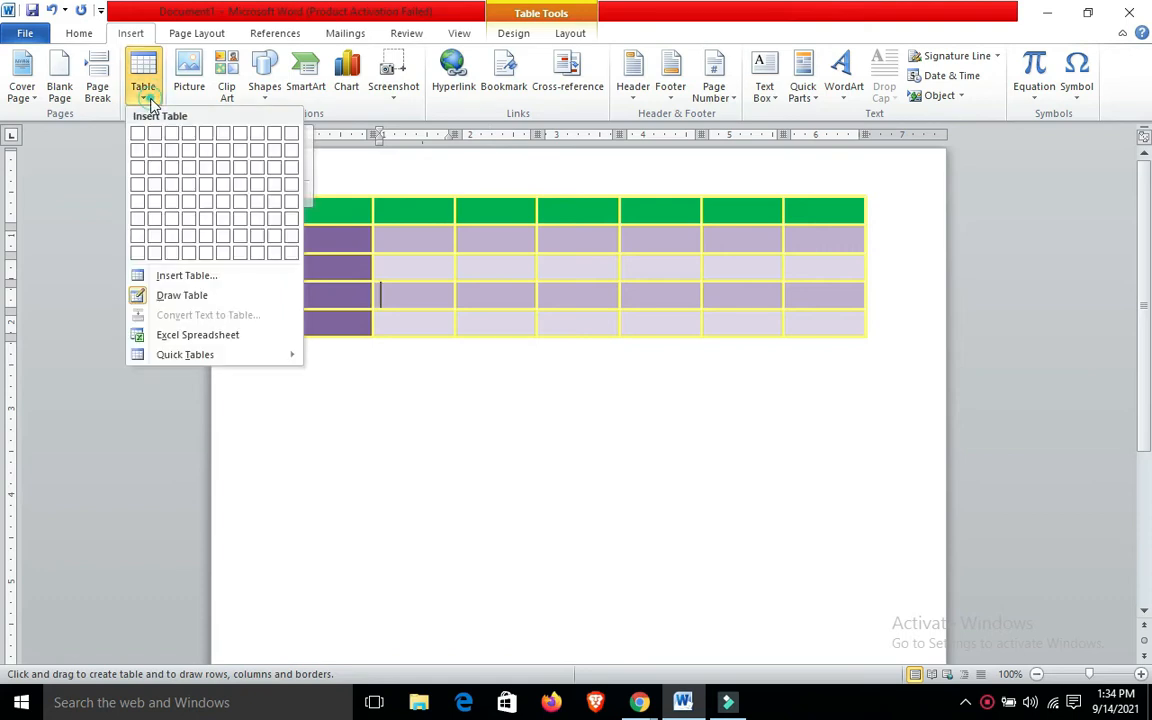
click(168, 297)
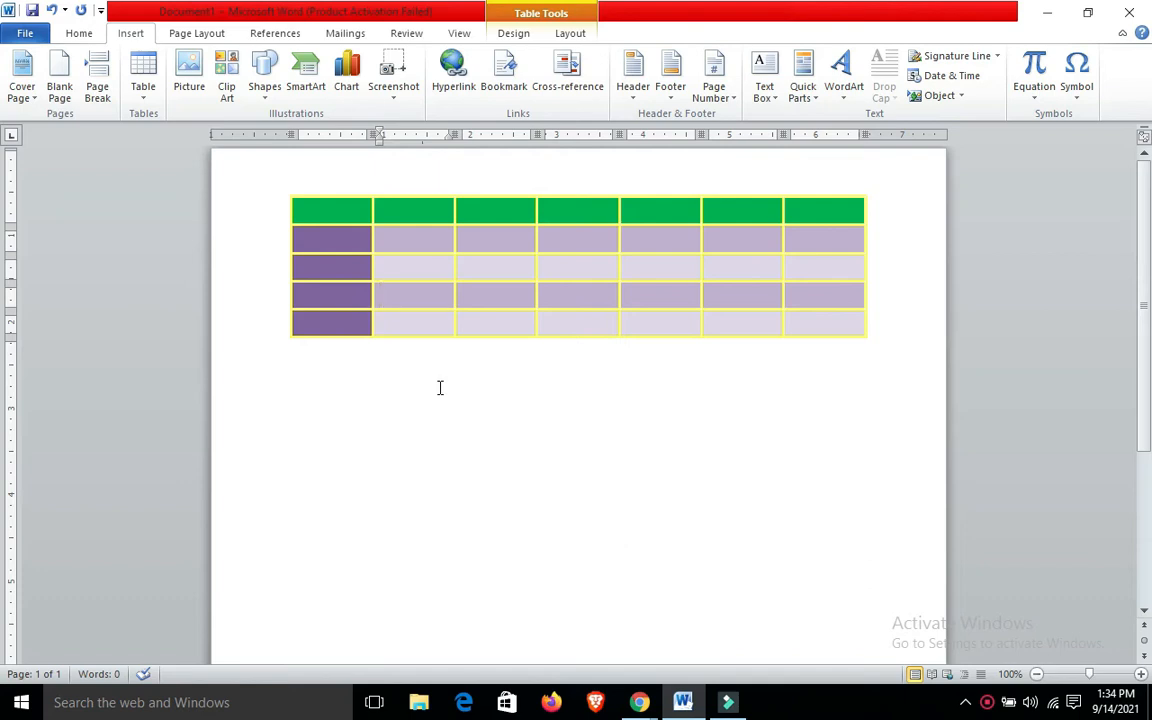
click(146, 88)
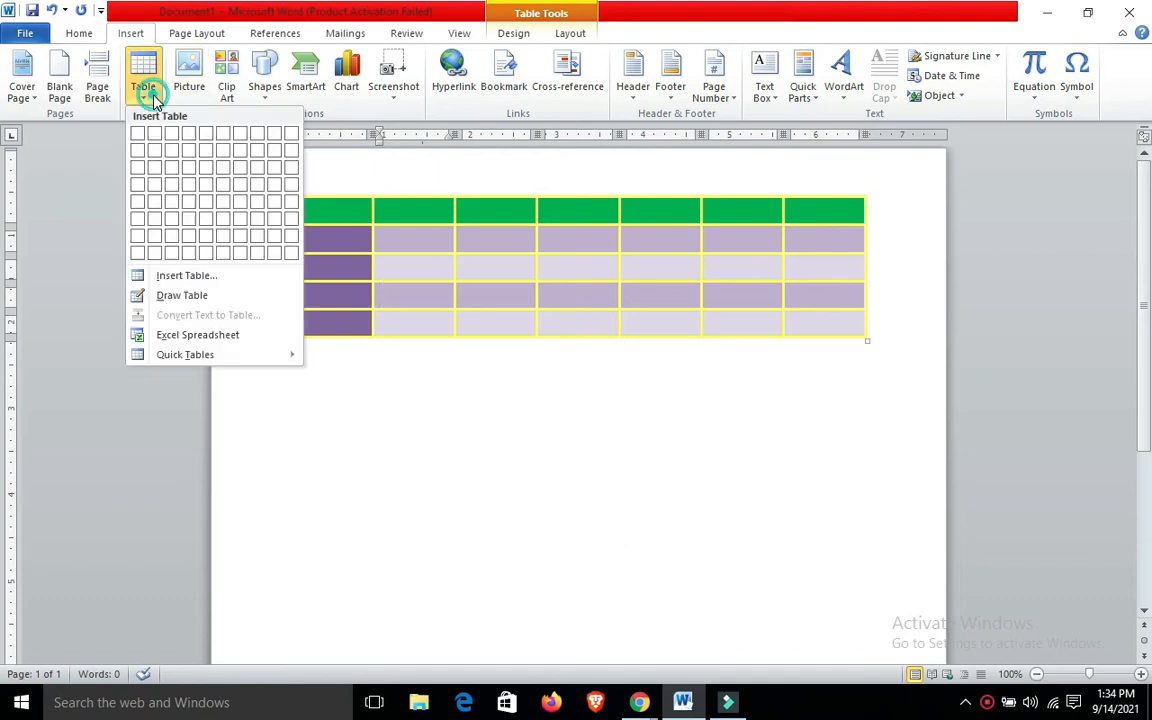
click(192, 295)
click(390, 298)
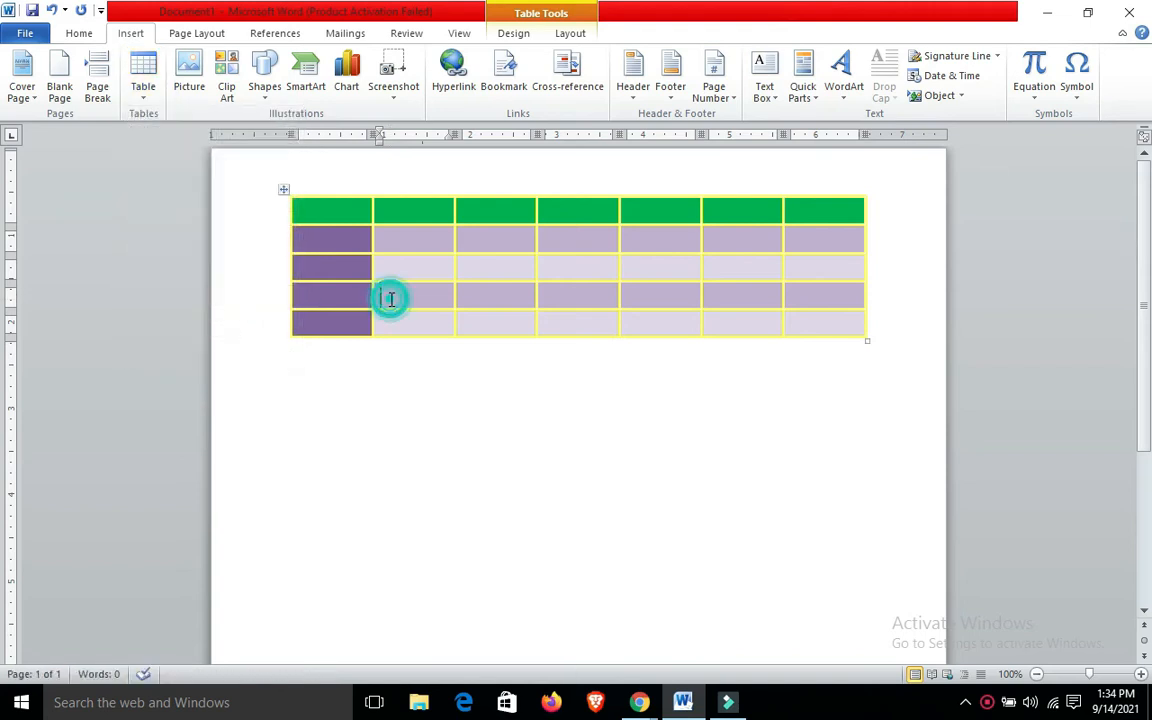
Use Draw Table to add vertical dividing lines through cells in the table's top two rows and leave drawing mode
click(149, 93)
click(205, 297)
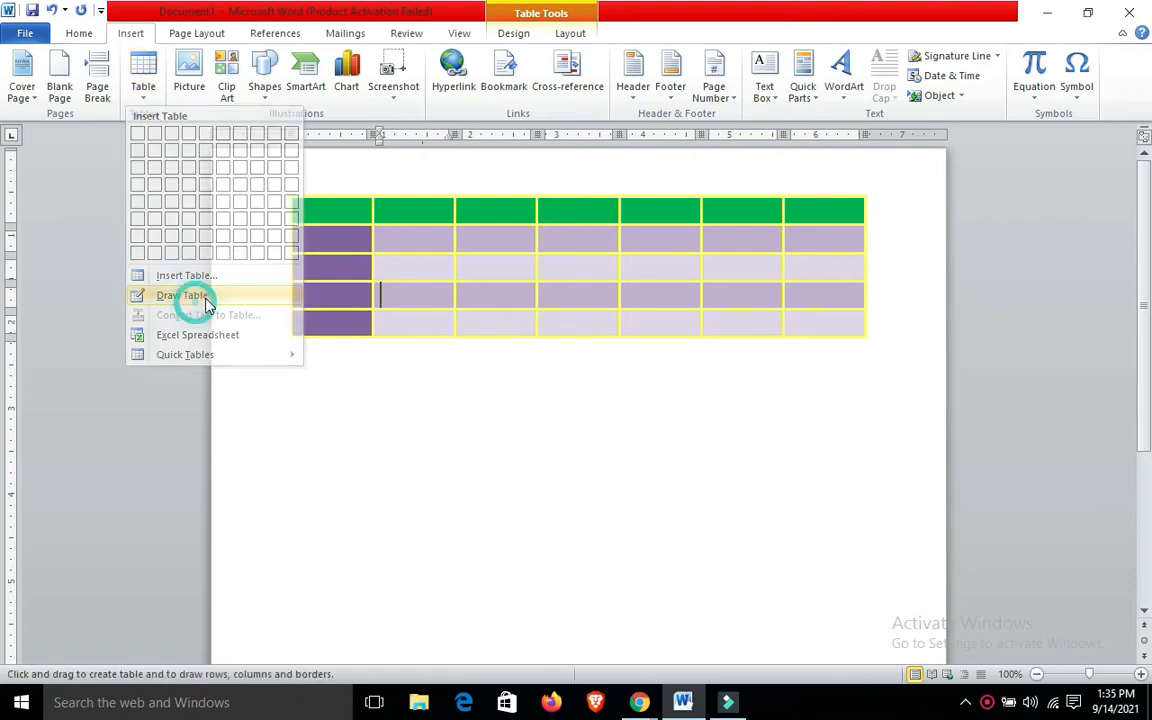
drag(346, 226, 347, 252)
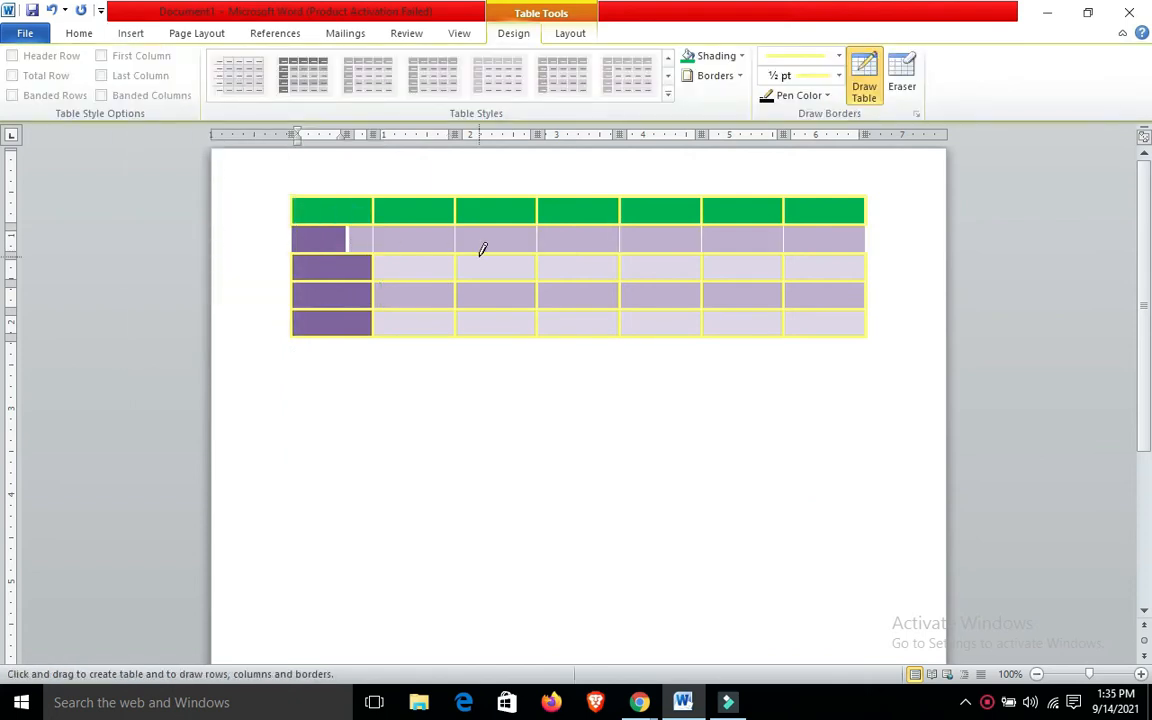
drag(415, 257, 415, 272)
drag(421, 196, 422, 222)
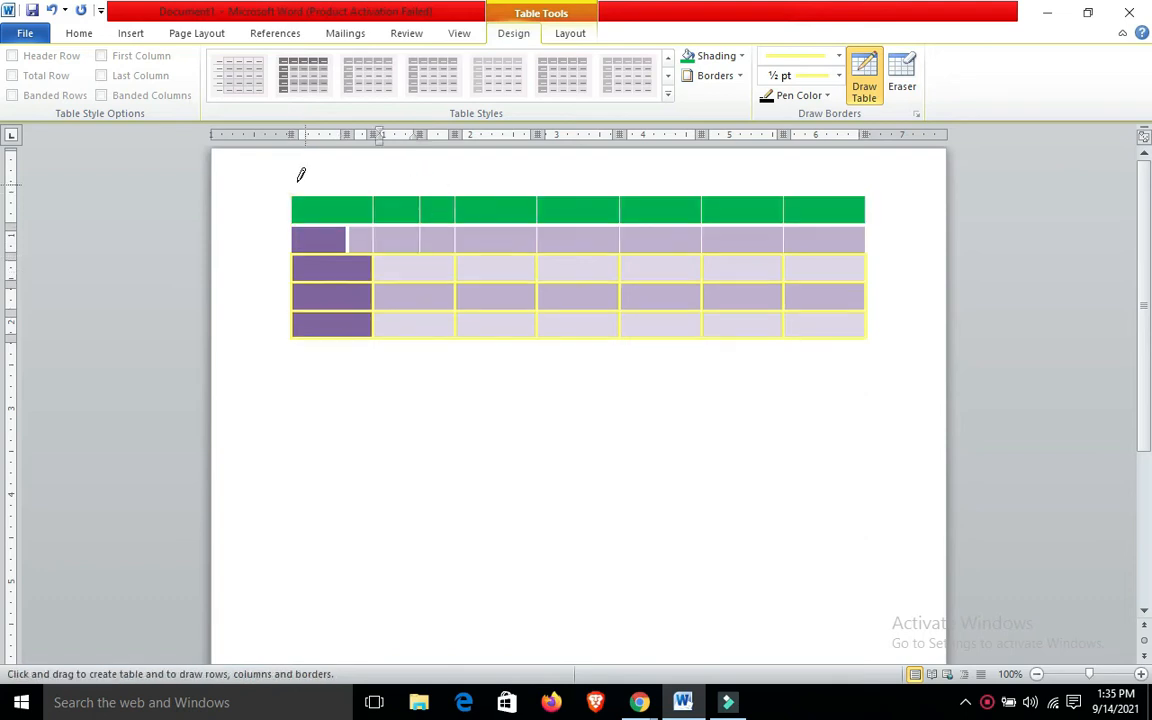
click(123, 33)
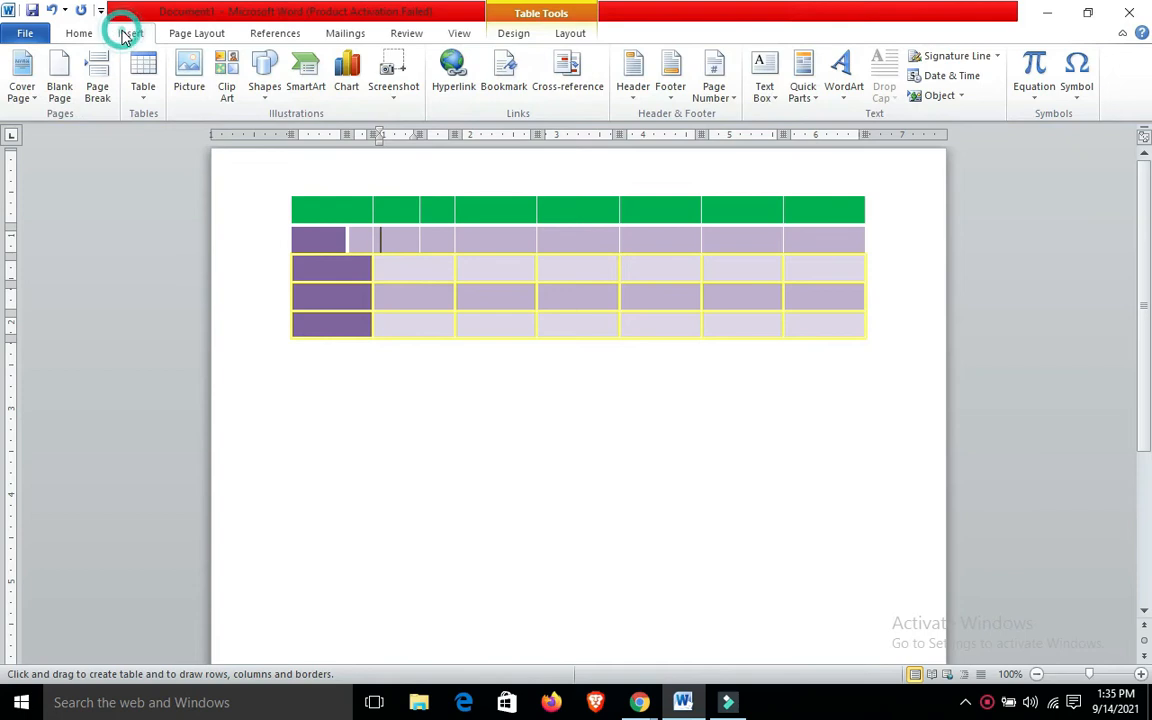
click(142, 90)
click(189, 300)
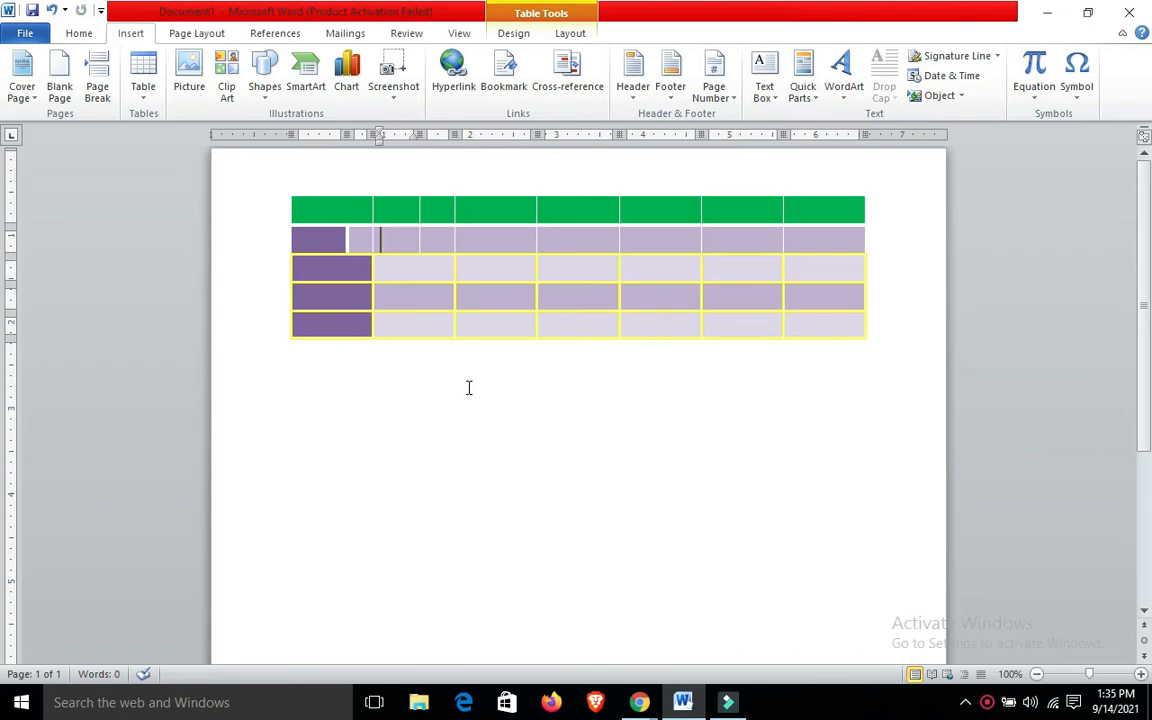
Undo the drawn dividing lines and restore the table's yellow double-line borders
key(ctrl+z)
key(ctrl+z)
key(ctrl+z)
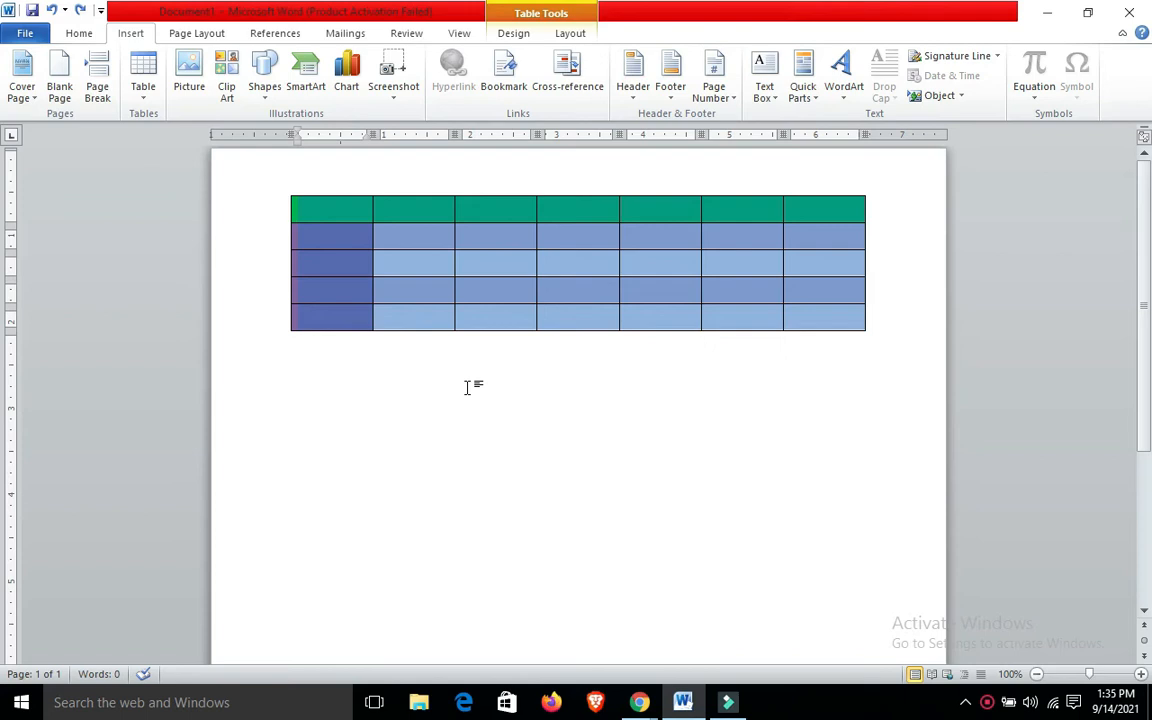
click(489, 409)
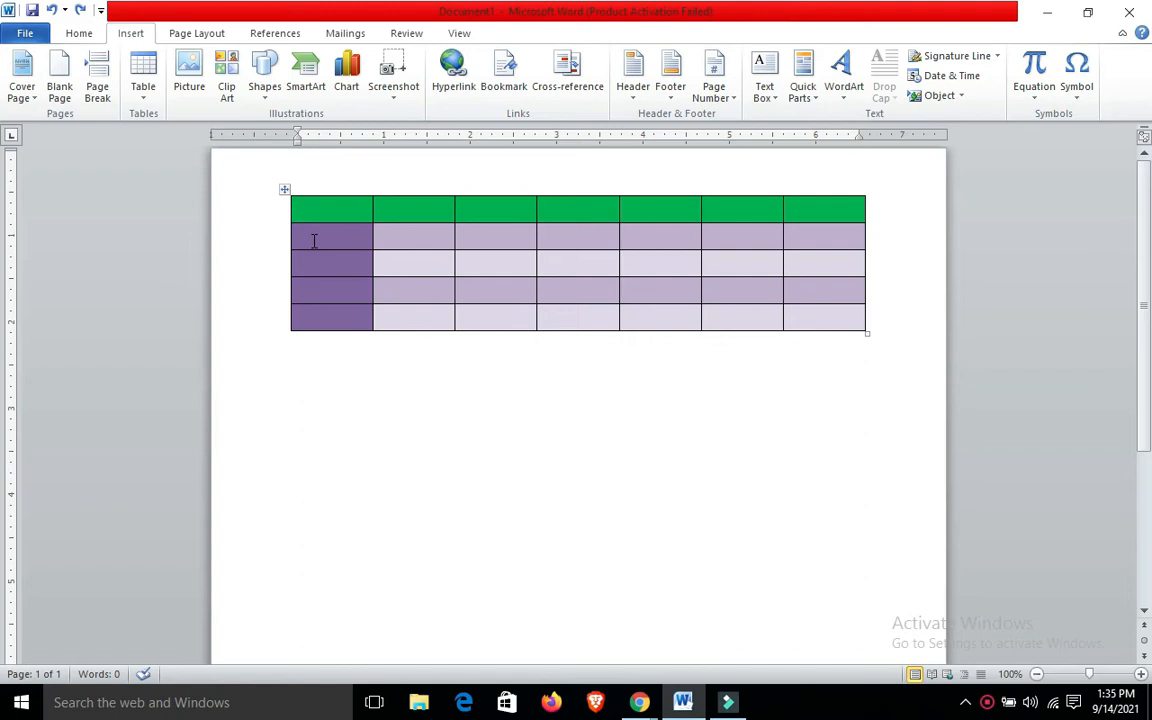
key(ctrl+a)
click(409, 444)
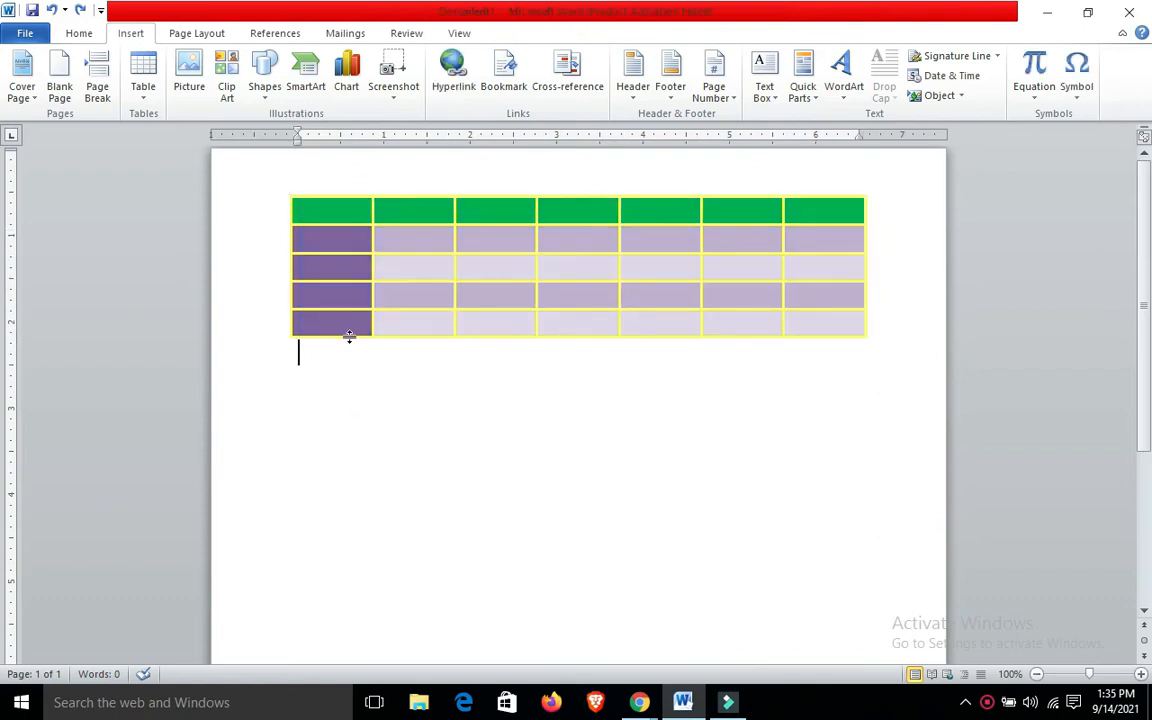
click(147, 100)
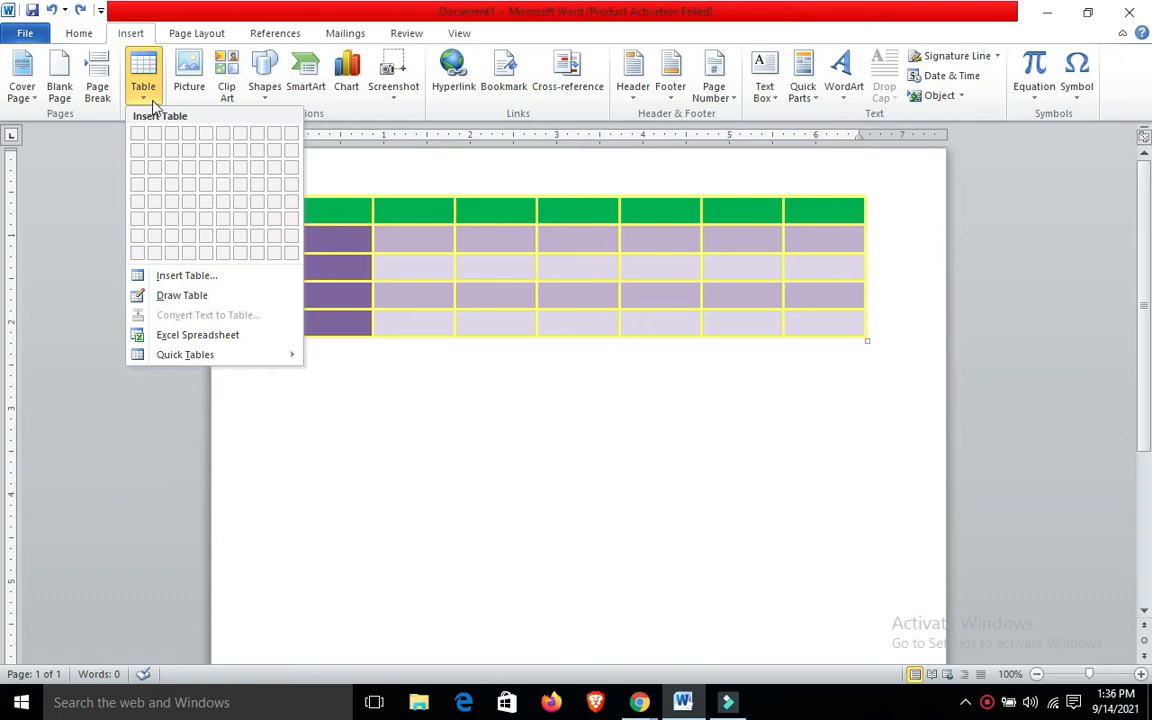
click(368, 395)
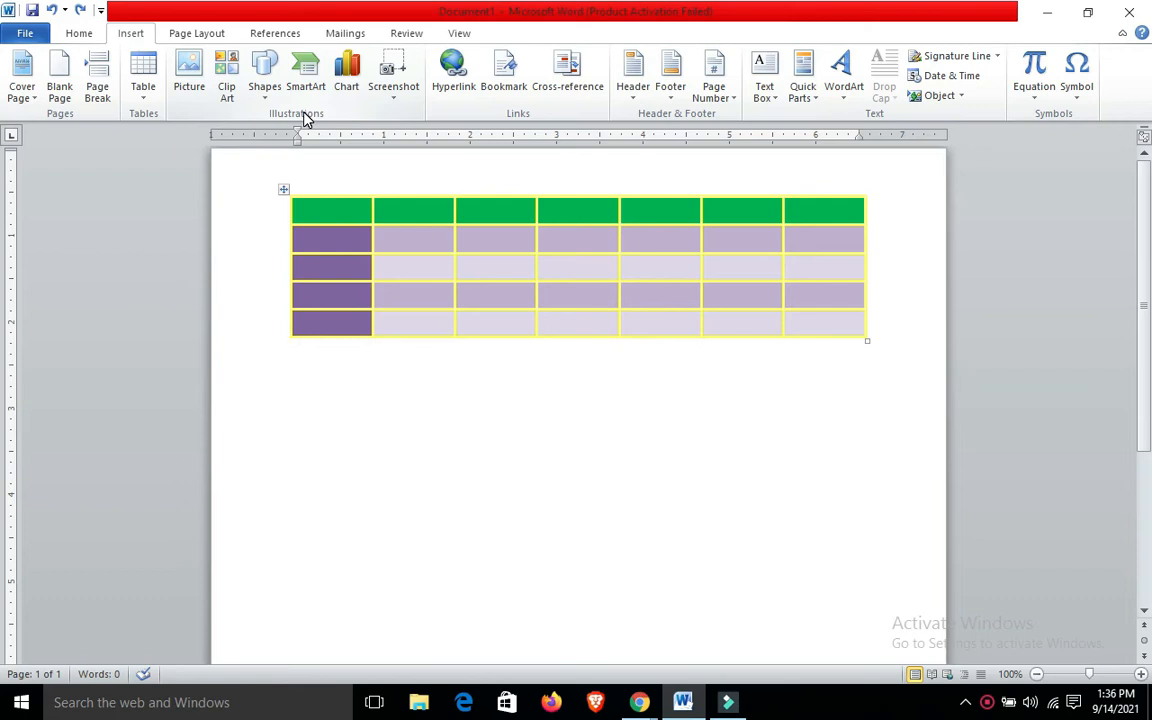
Choose the picture named "download" from the Downloads folder for insertion below the table
click(189, 90)
click(188, 88)
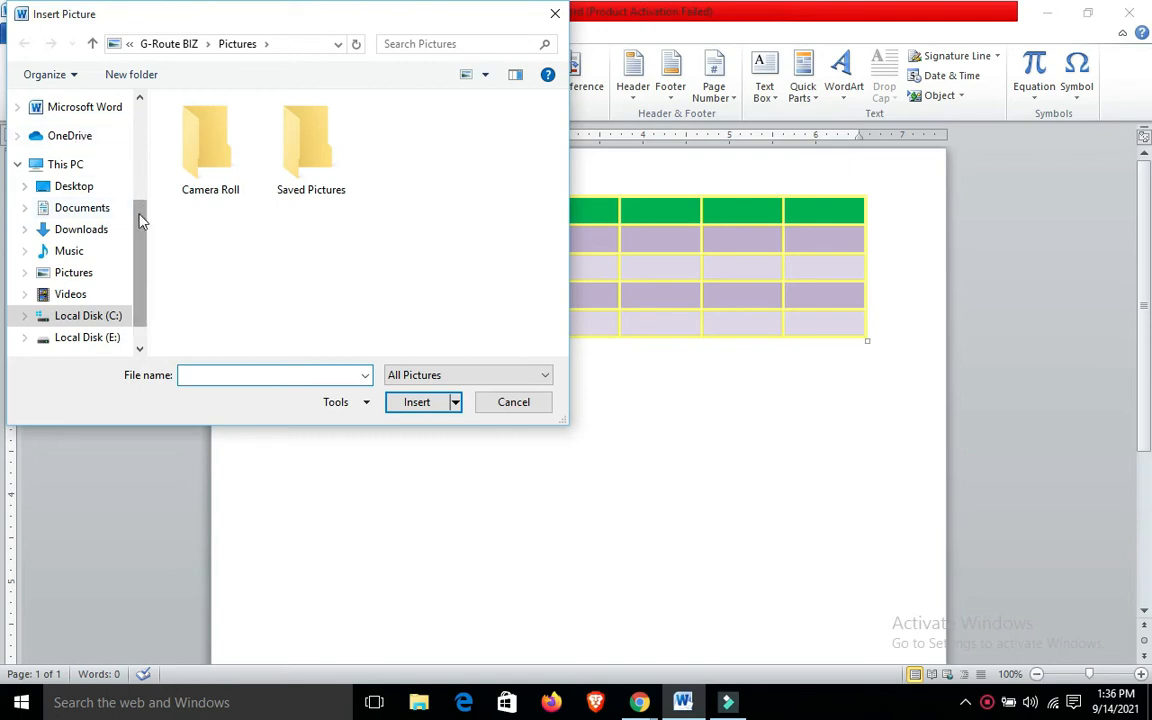
click(95, 229)
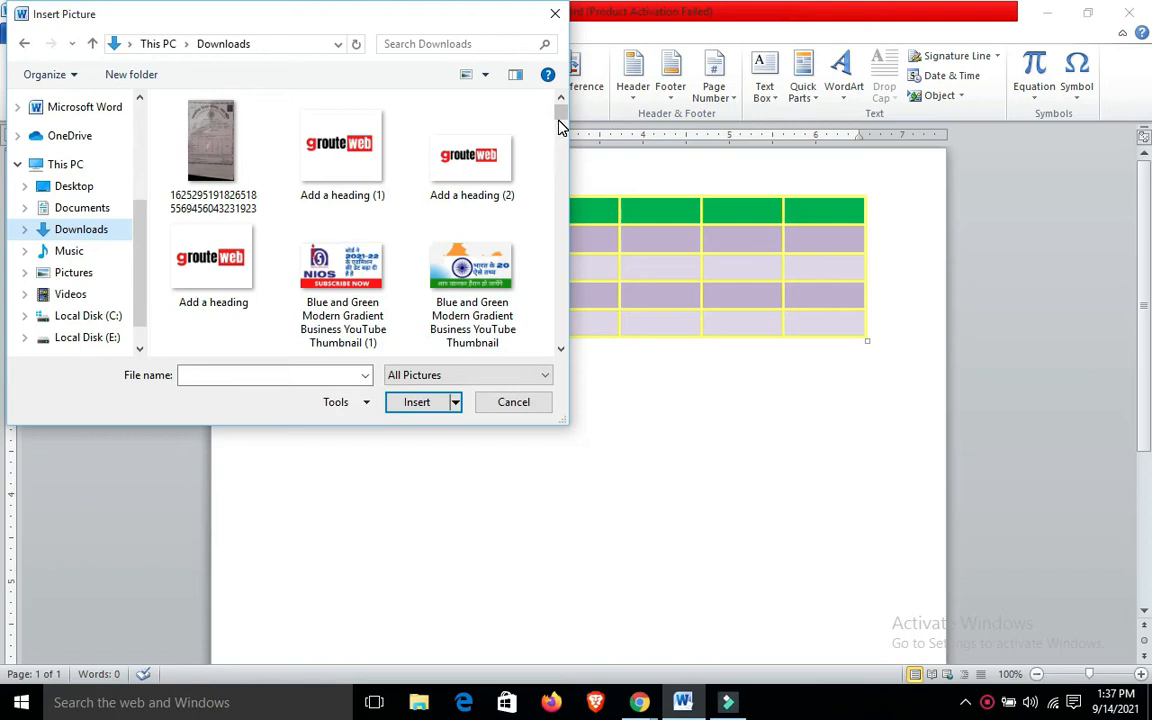
mouse_move(560, 118)
mouse_down()
mouse_move(558, 141)
mouse_move(559, 125)
mouse_up()
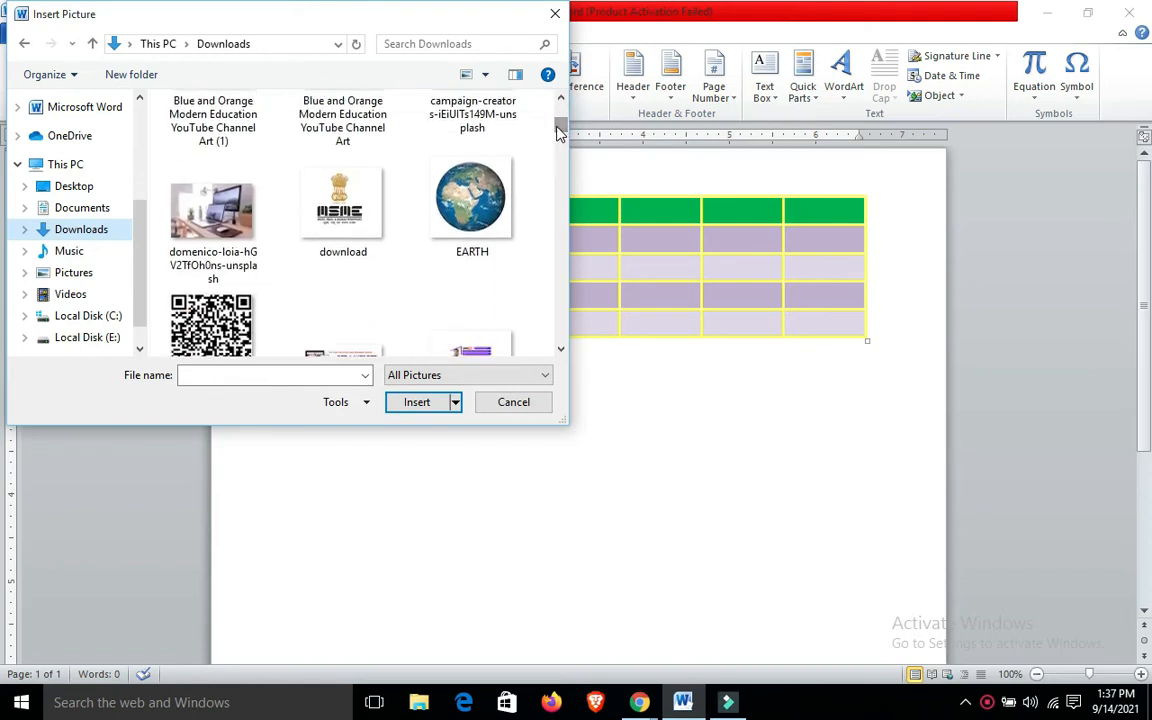
click(375, 217)
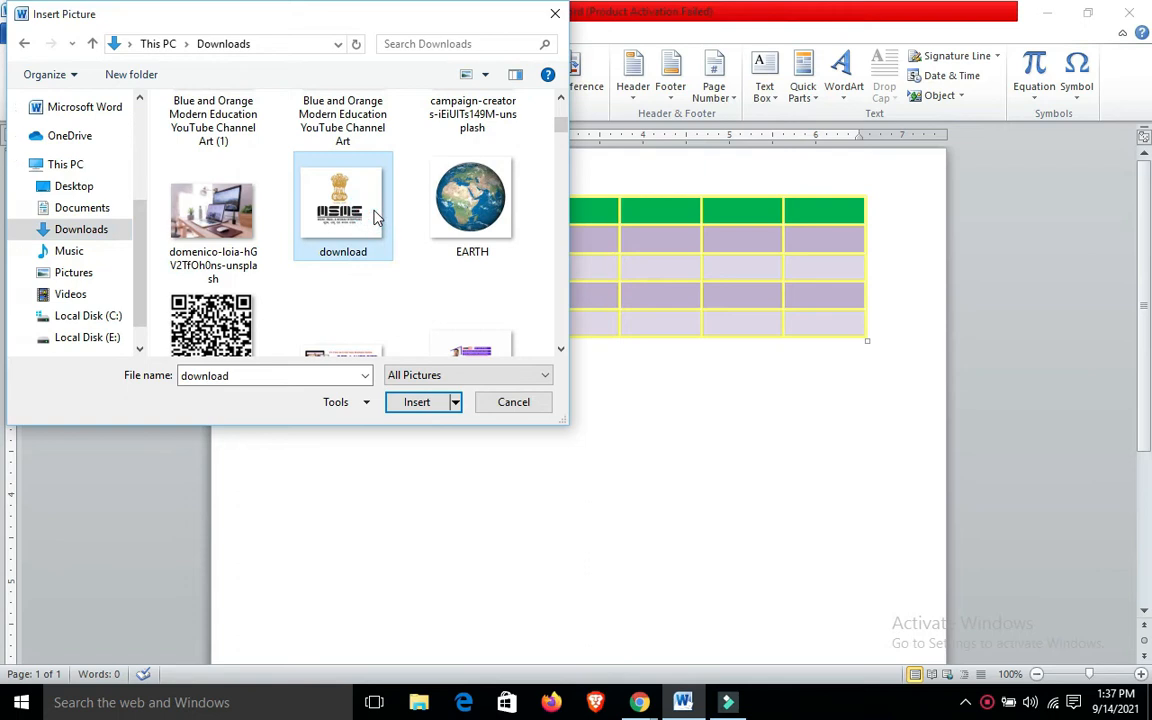
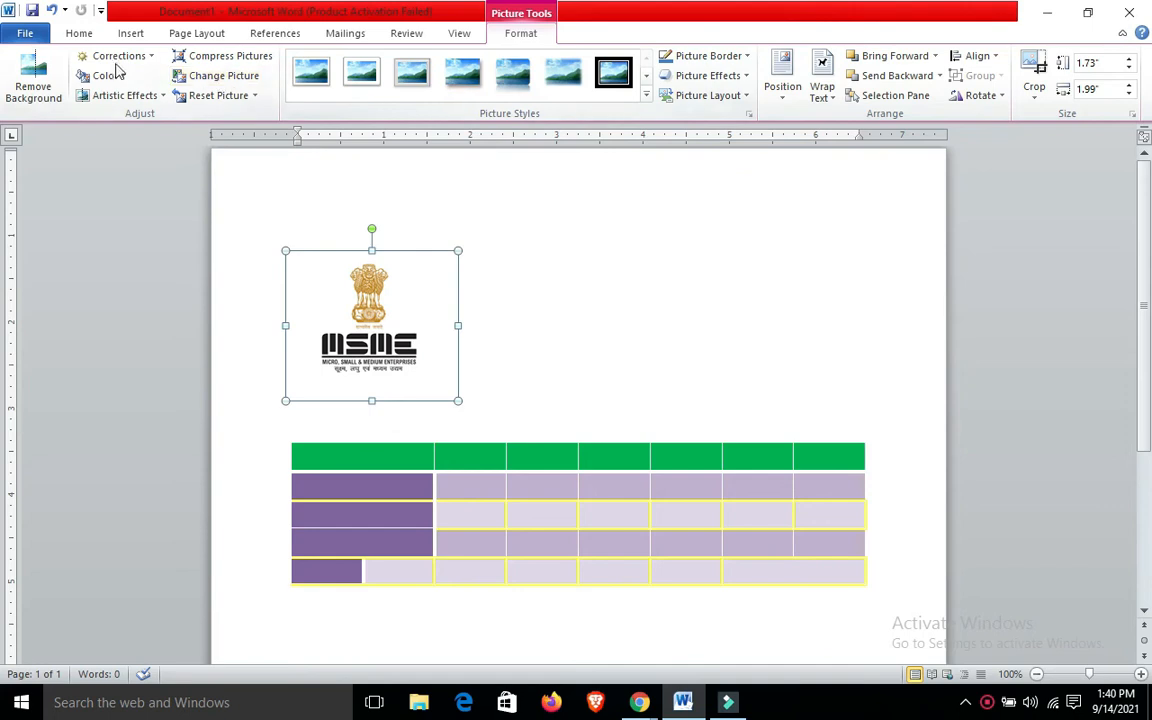
Preview the corrections for the MSME logo picture, try the Aqua, Accent color 5 Dark recolor on it and undo the recolor
click(150, 57)
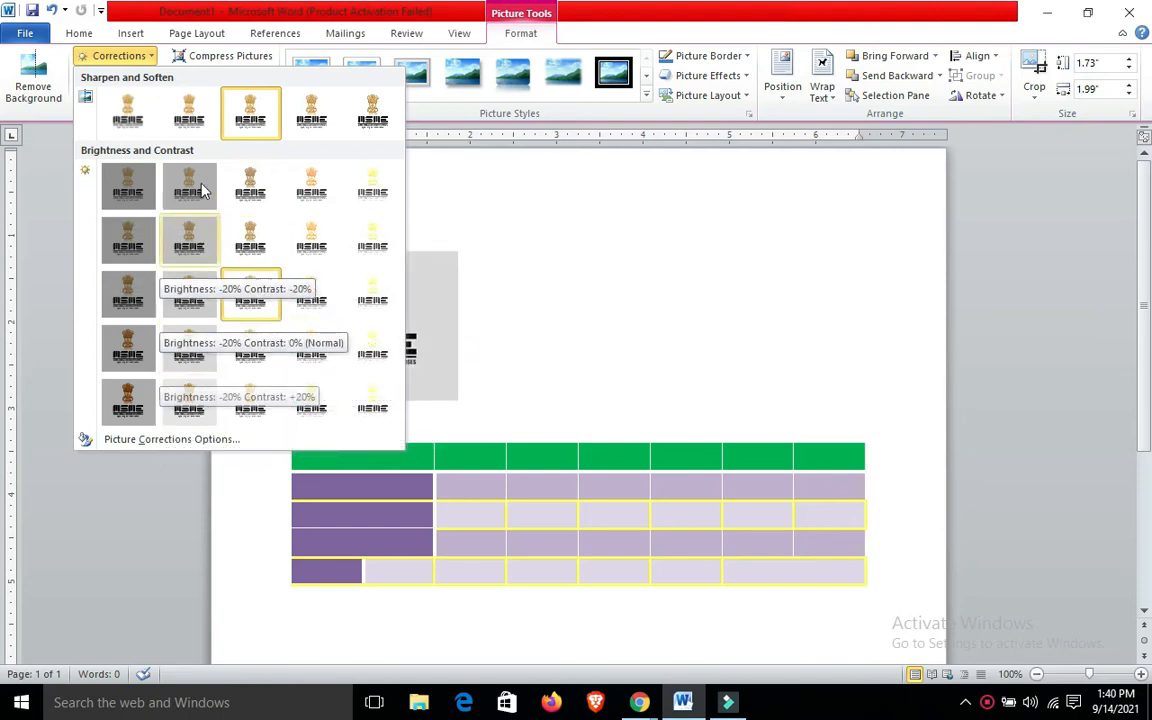
click(528, 209)
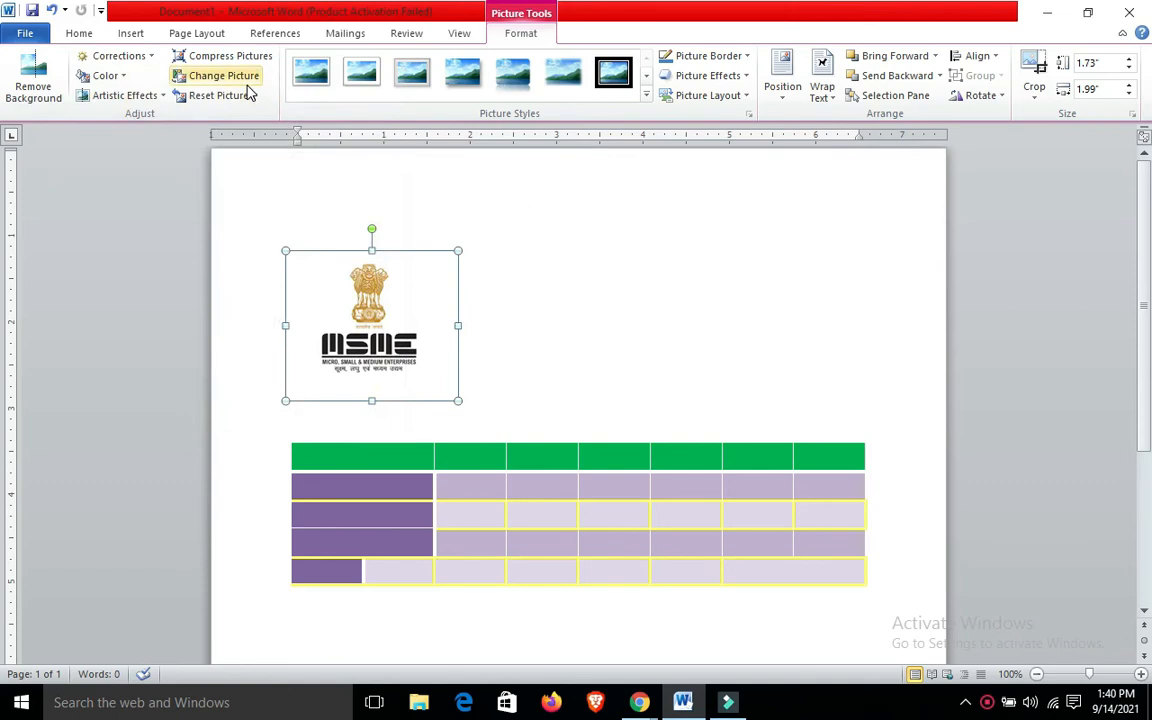
click(110, 77)
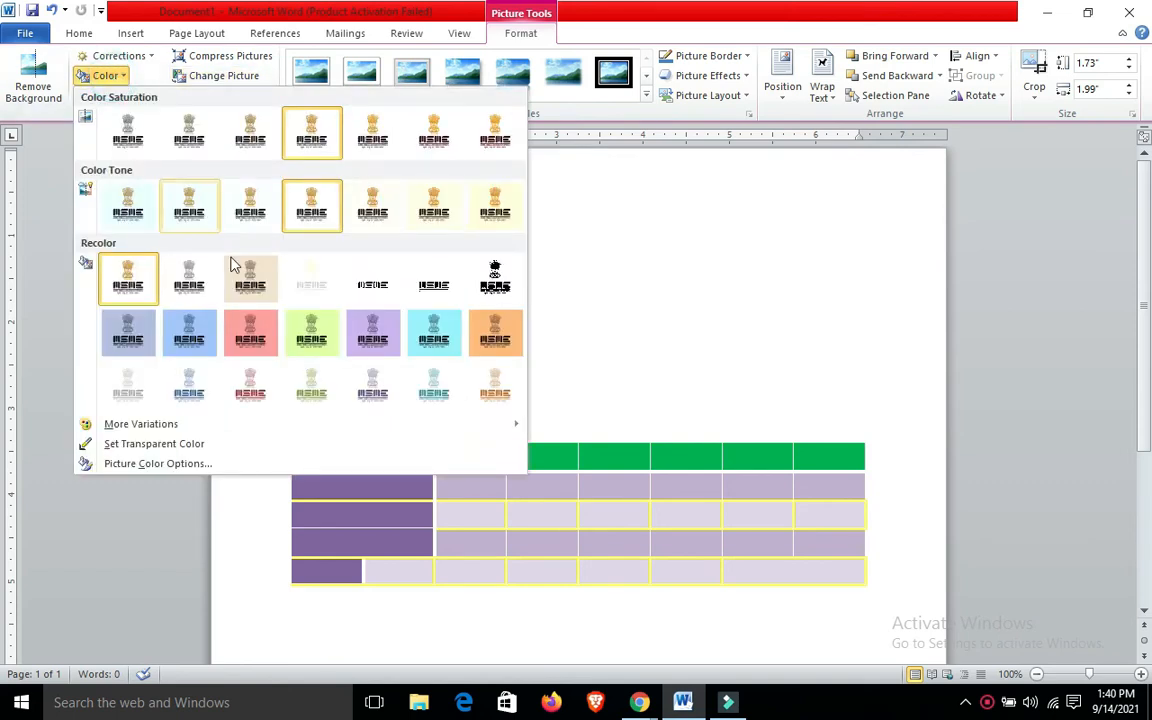
click(450, 334)
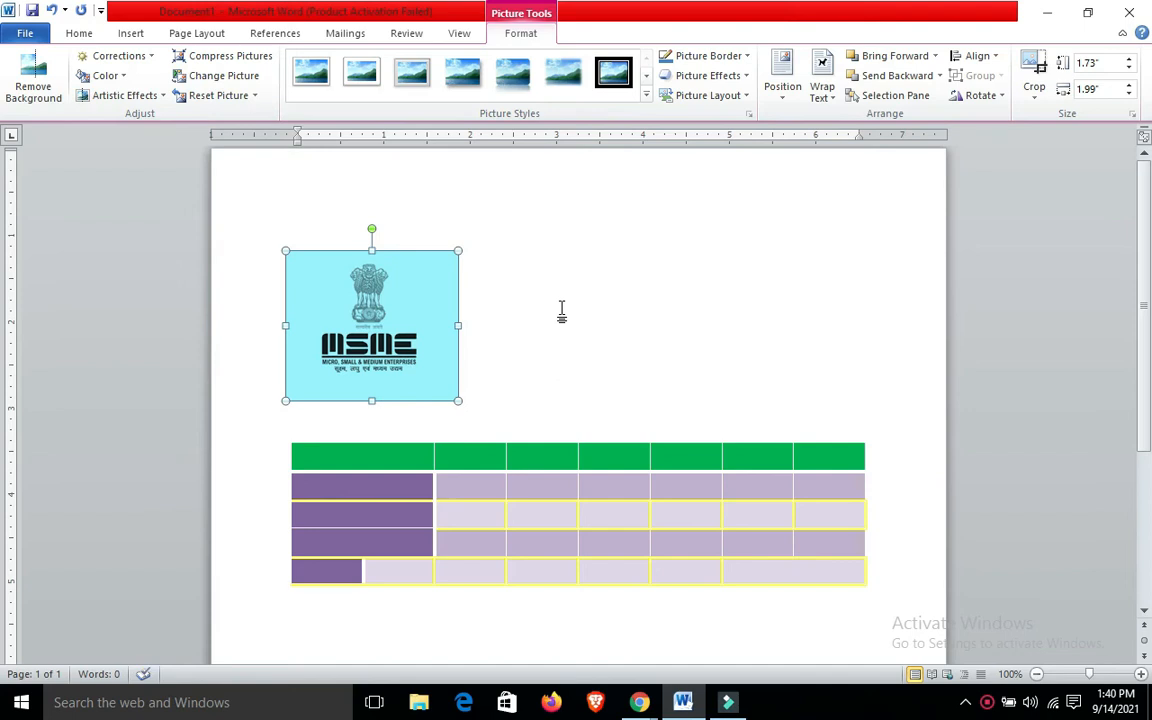
key(ctrl+z)
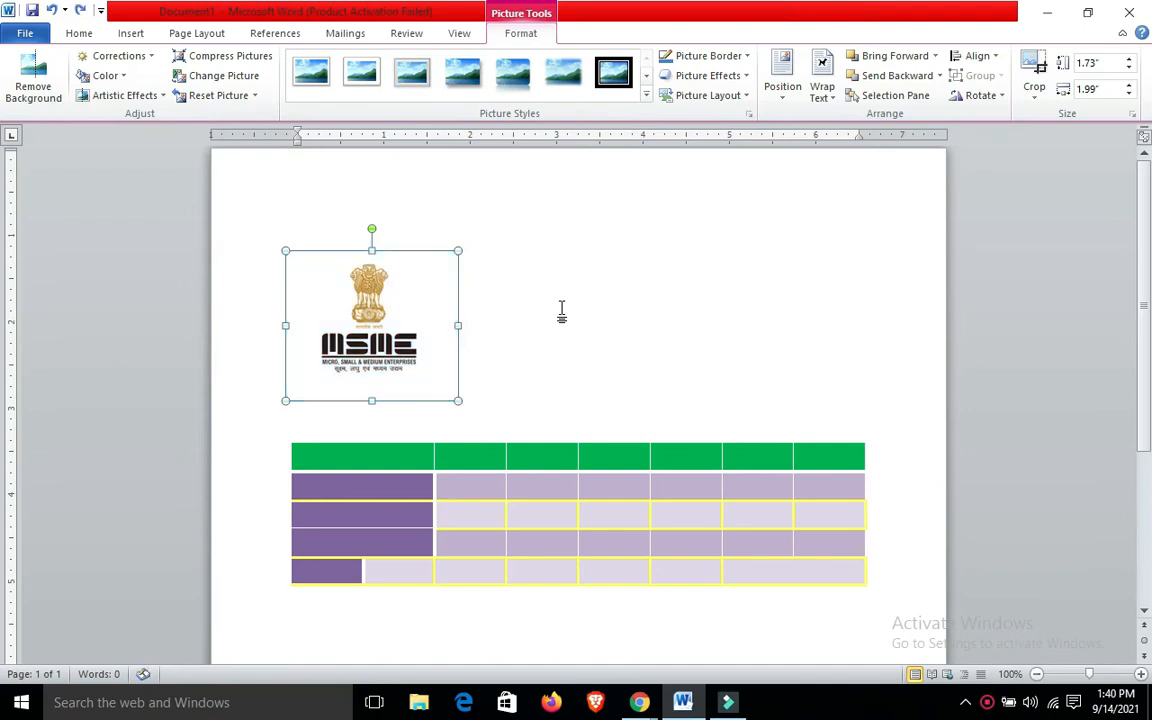
Compress only the MSME logo picture with the E-mail (96 ppi) target output
click(224, 58)
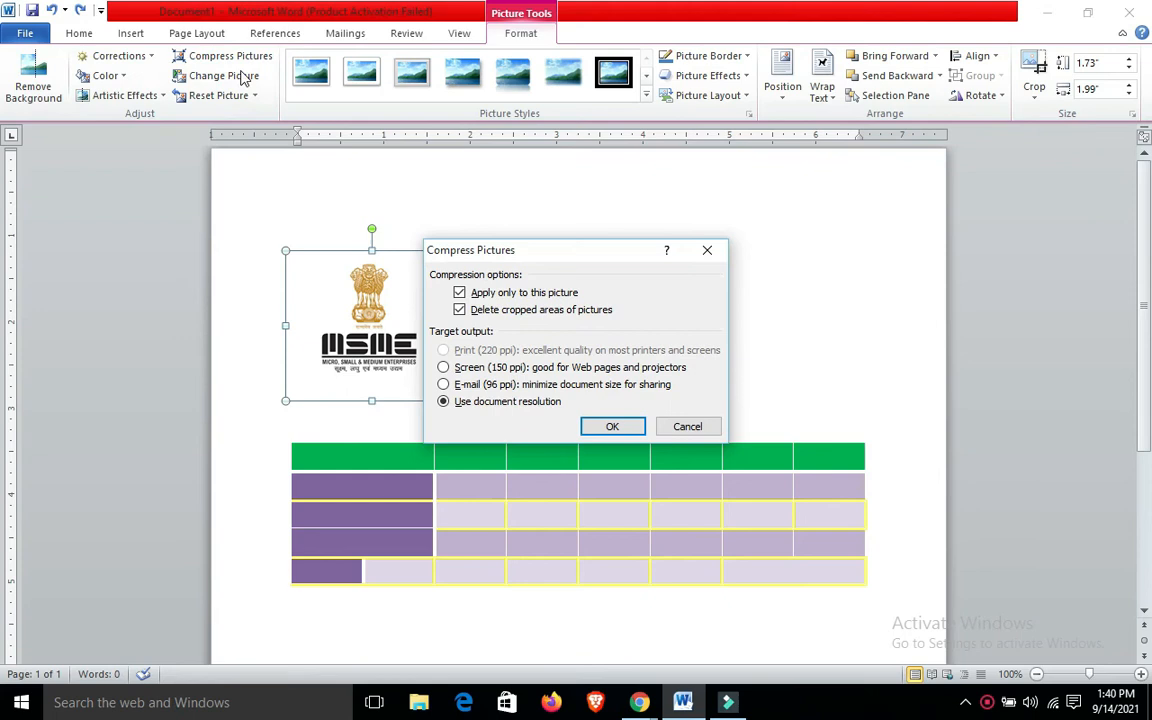
click(443, 386)
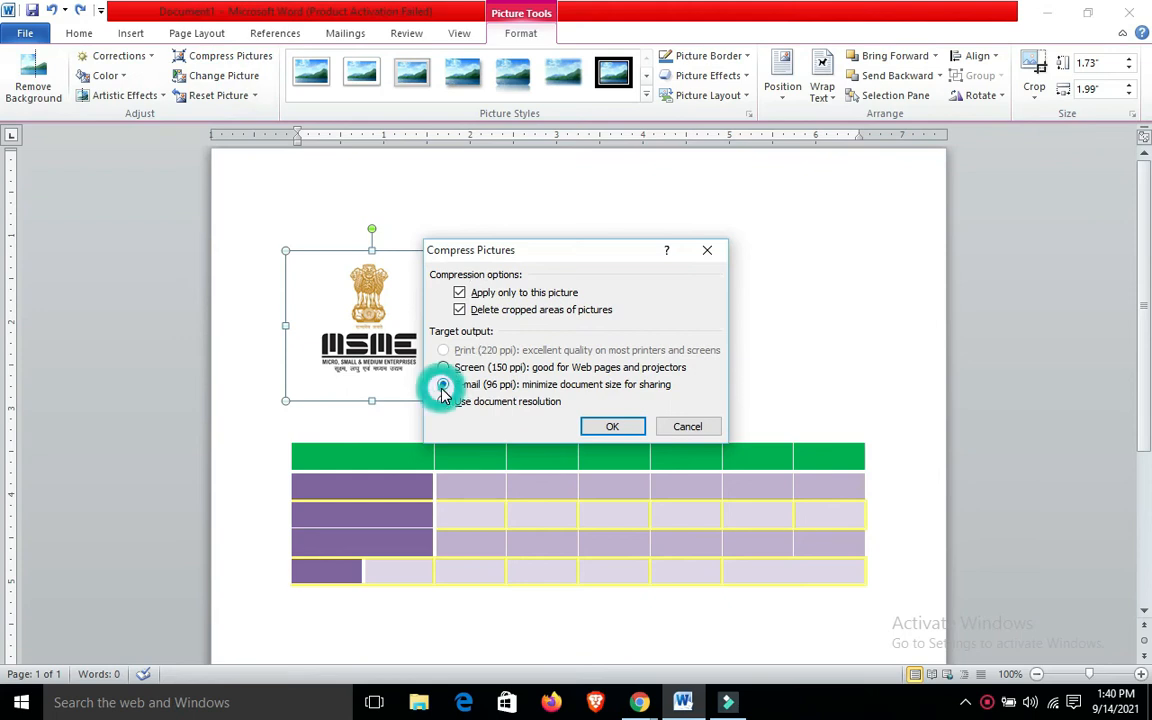
click(614, 427)
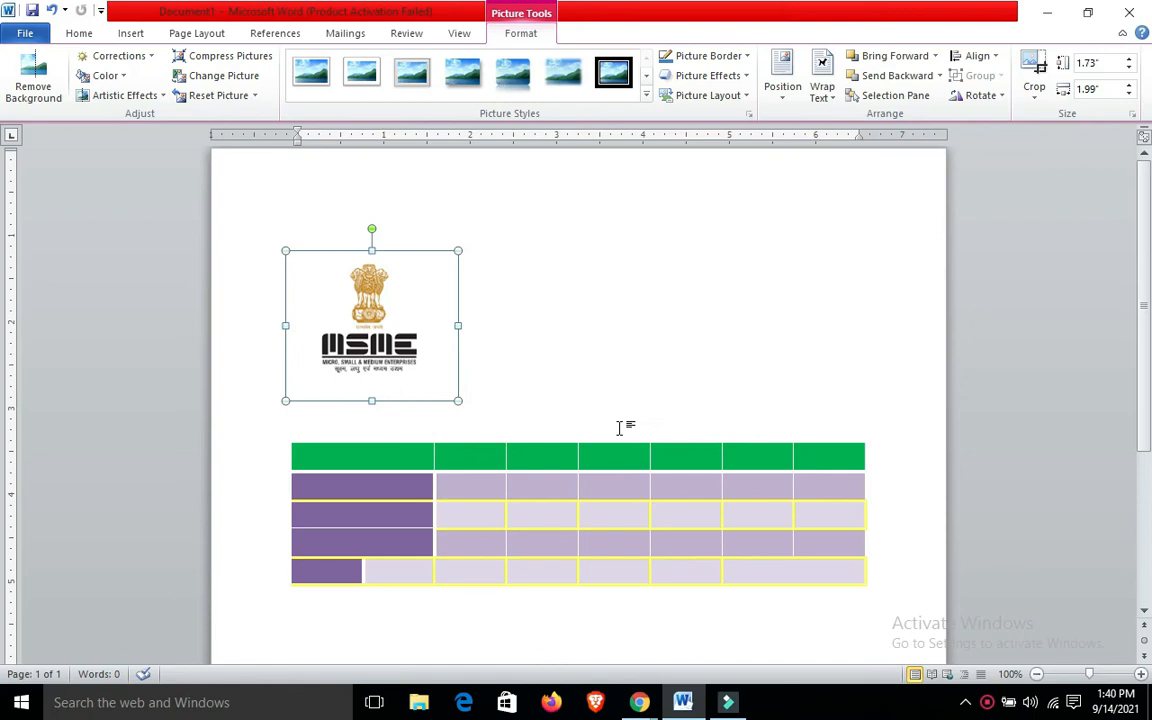
Replace the MSME logo with the Voice of Christ Ministries logo picture from the Downloads folder
click(235, 80)
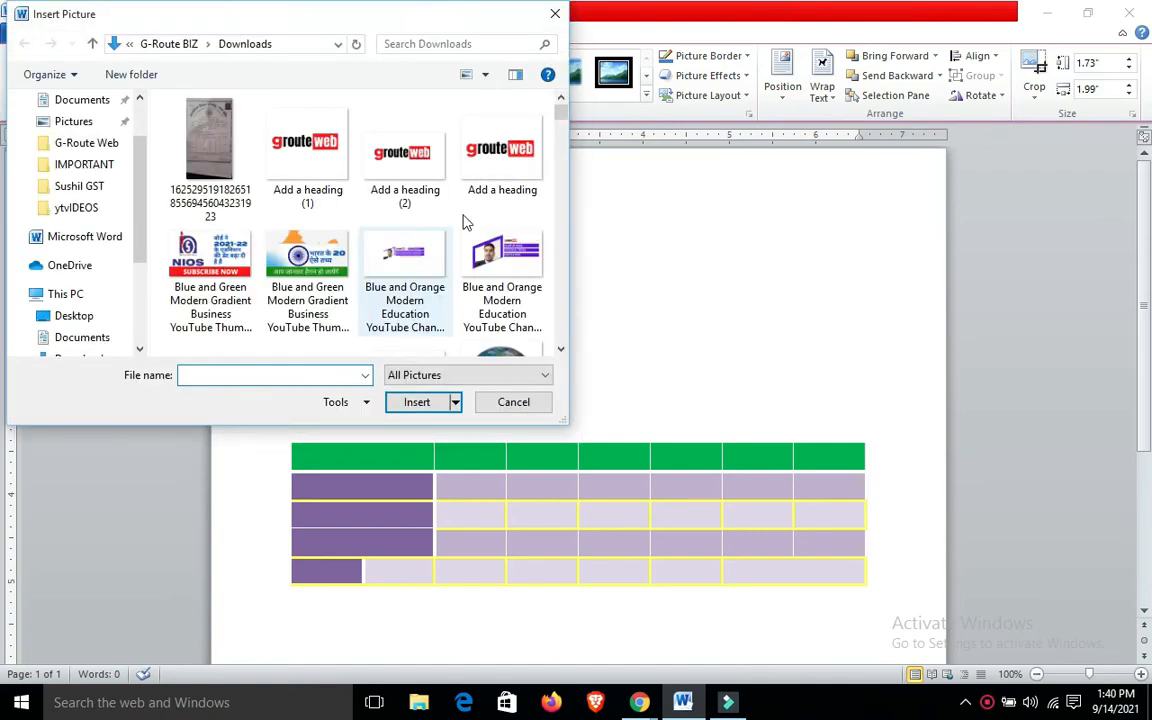
click(559, 288)
click(559, 288)
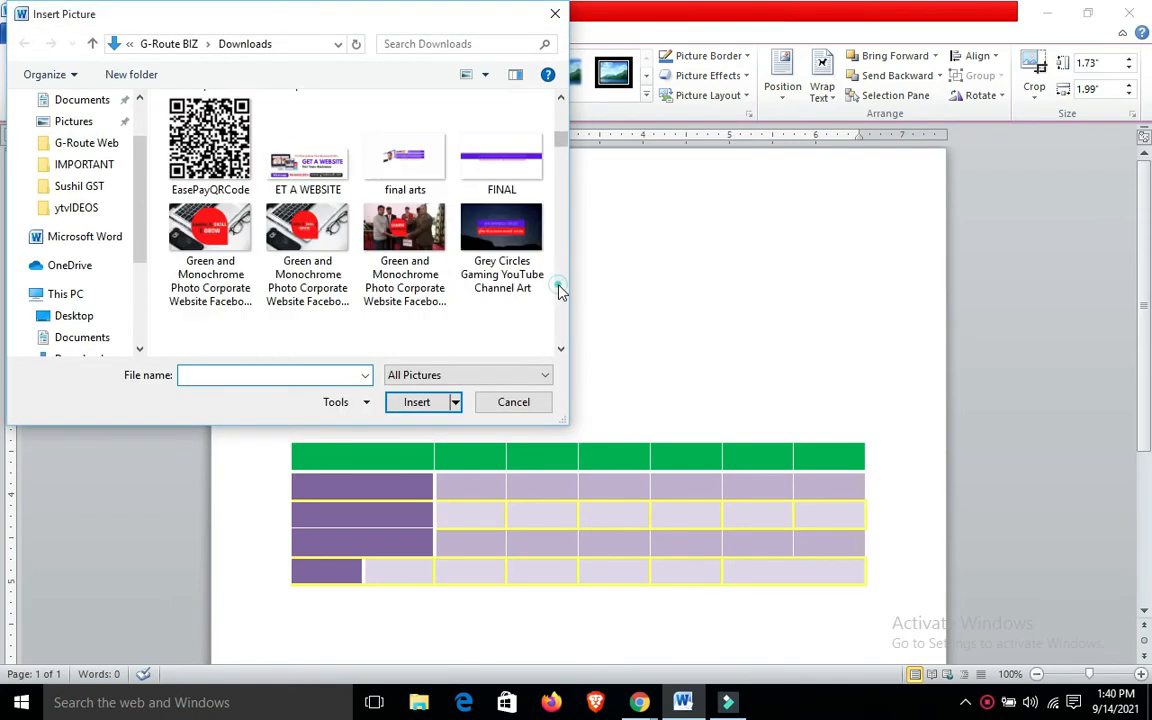
click(559, 288)
click(559, 288)
double_click(213, 245)
click(520, 310)
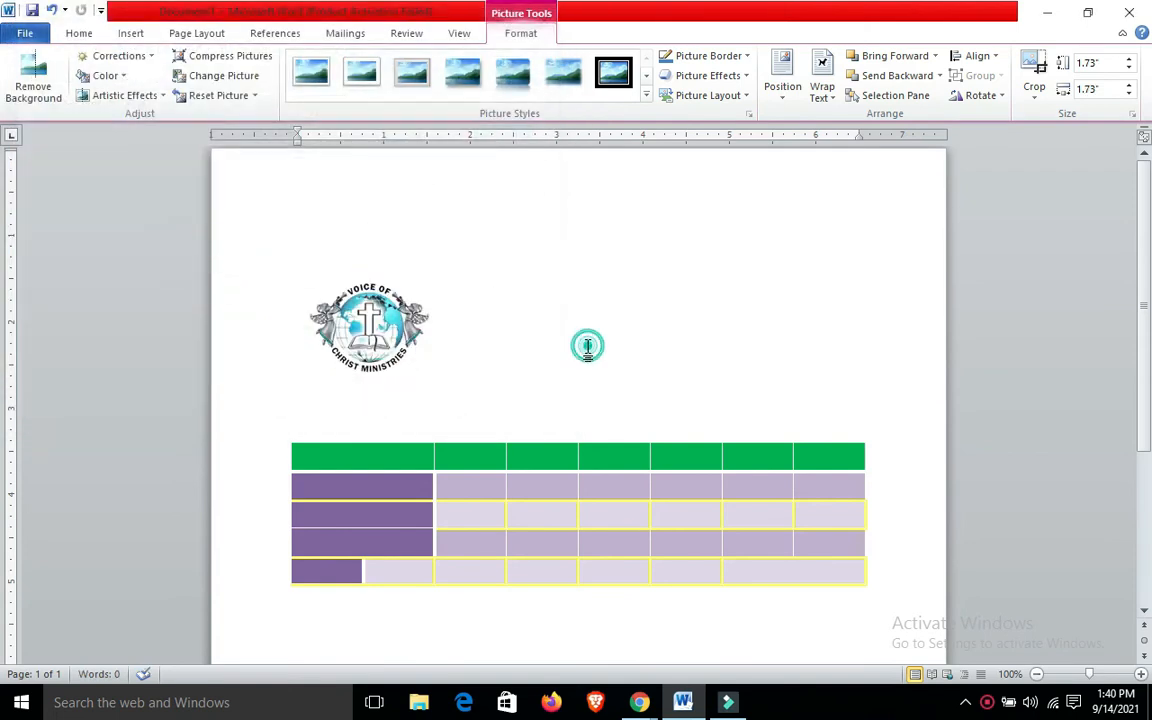
Apply the oval picture style with a black border and a shadow below to the Voice of Christ Ministries logo
click(360, 323)
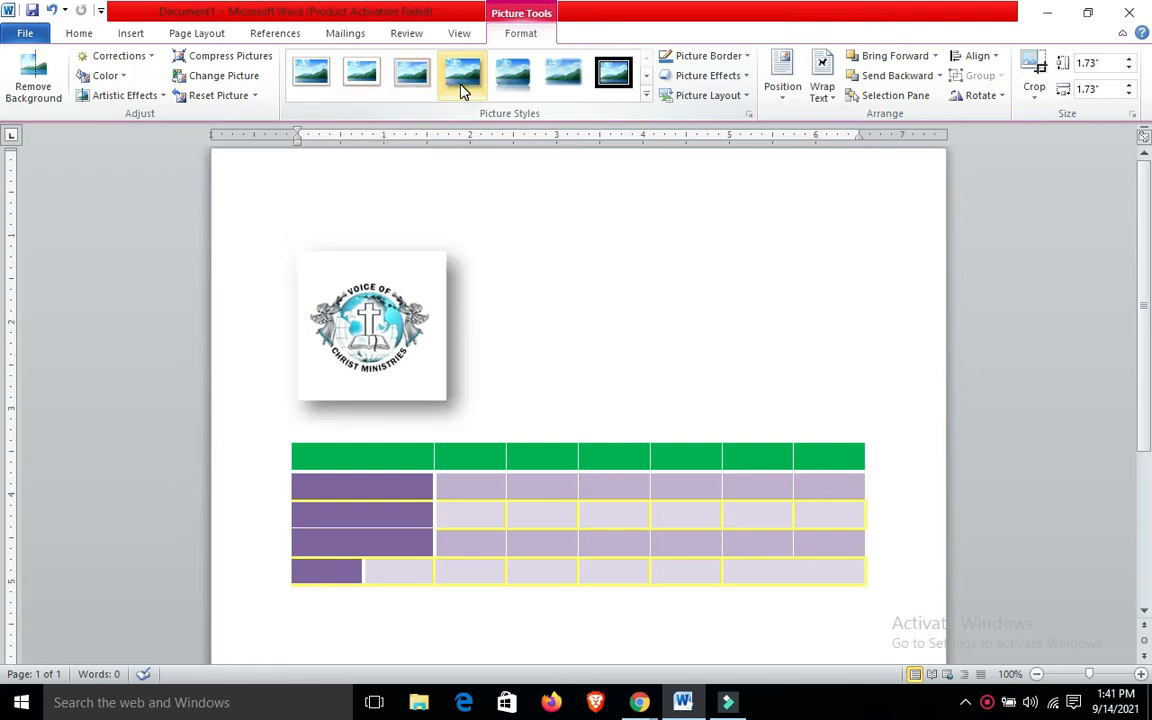
click(646, 75)
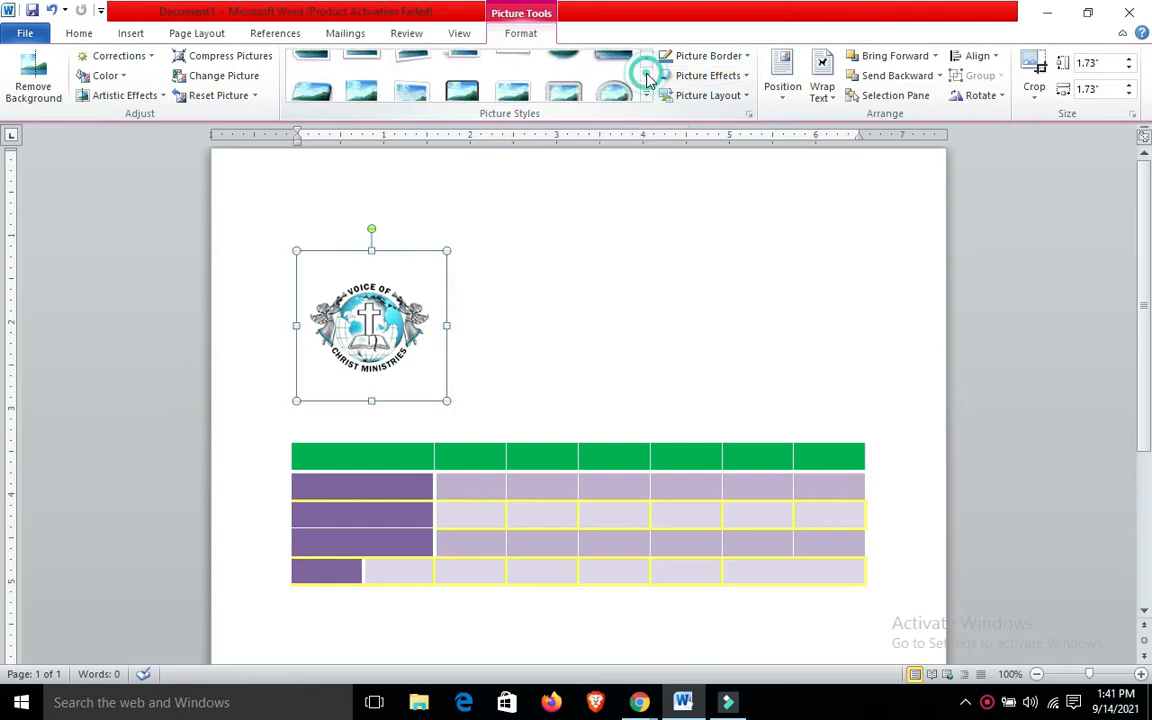
click(646, 58)
click(646, 58)
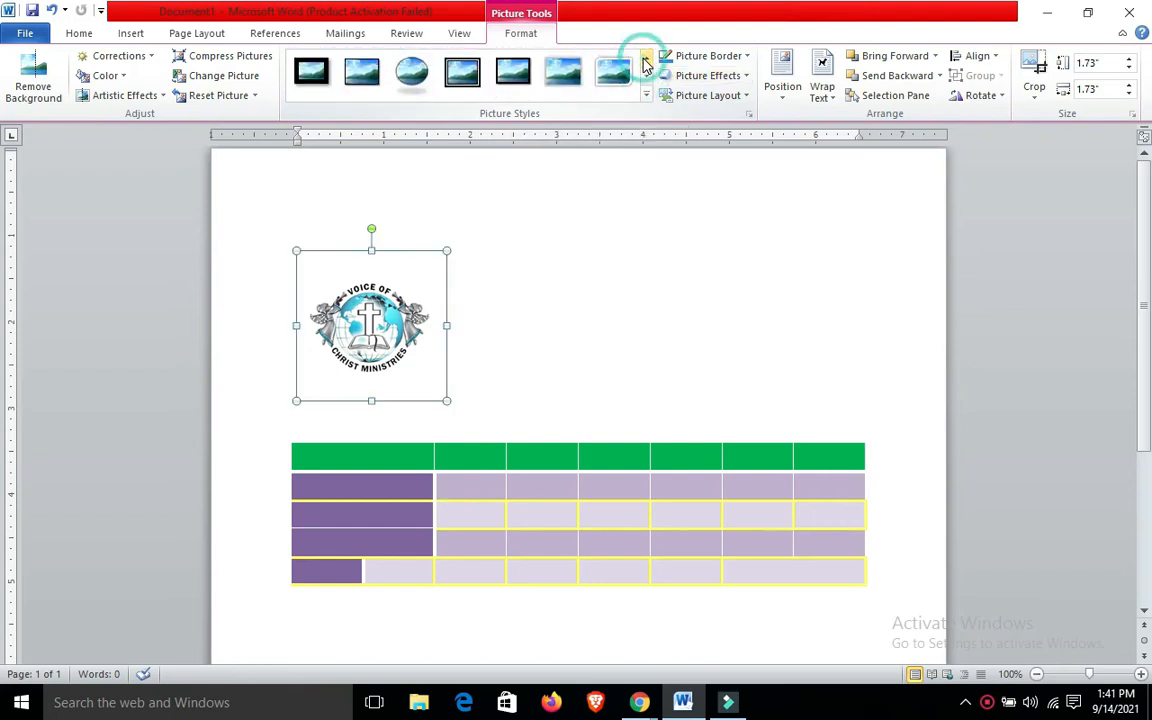
click(404, 80)
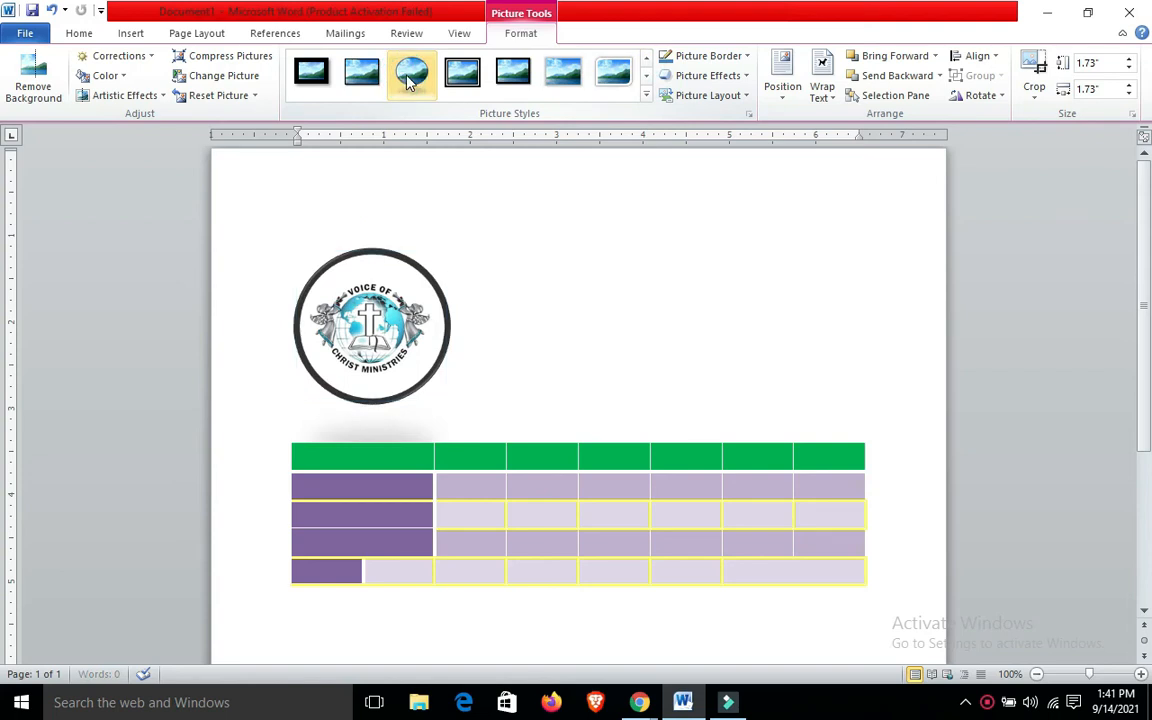
Try the oval logo picture with No Outline, and set its picture border to the standard green color
click(714, 55)
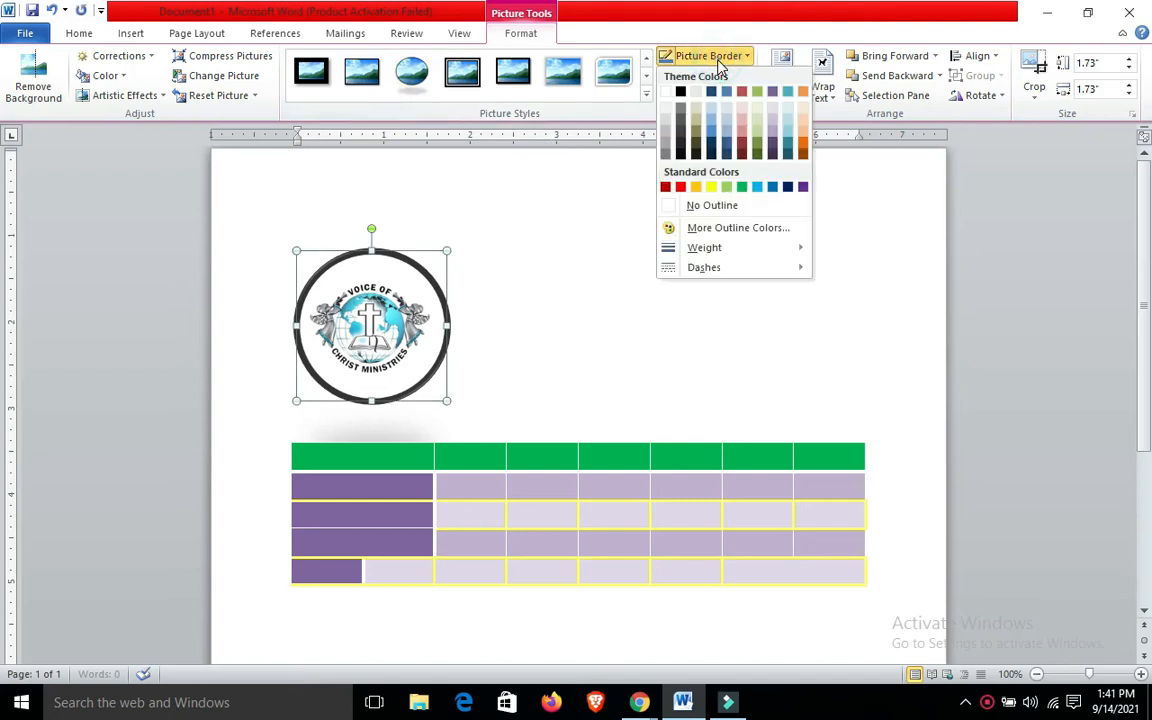
click(695, 206)
click(694, 56)
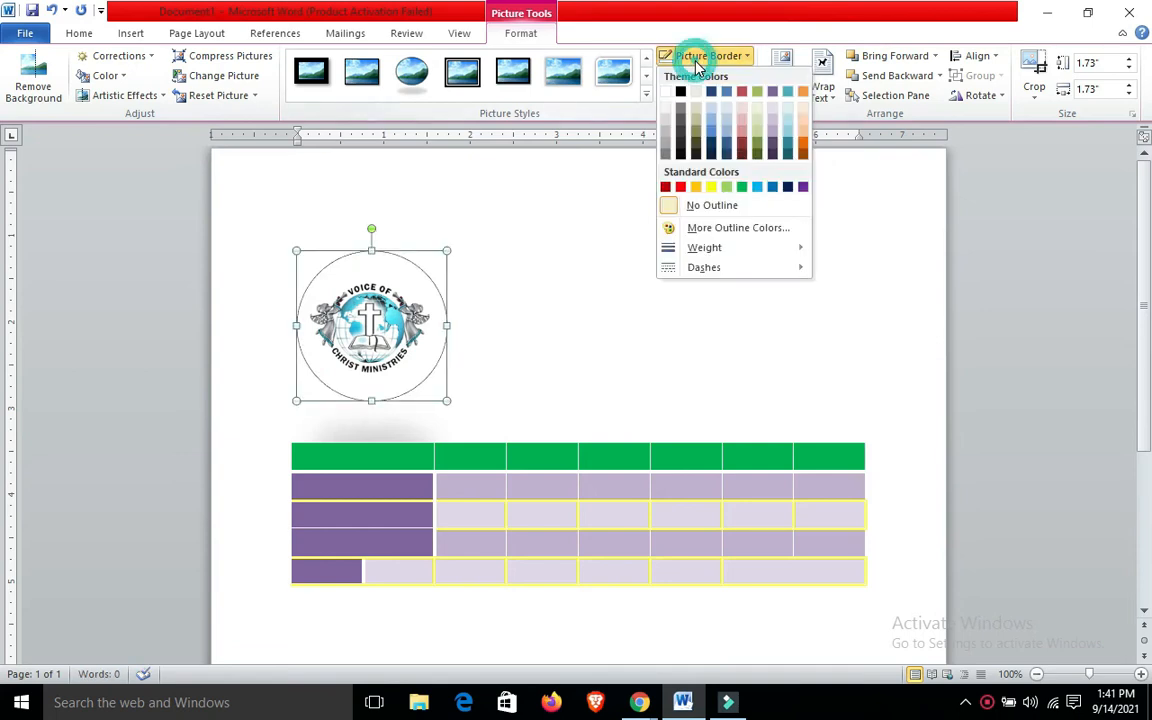
click(708, 208)
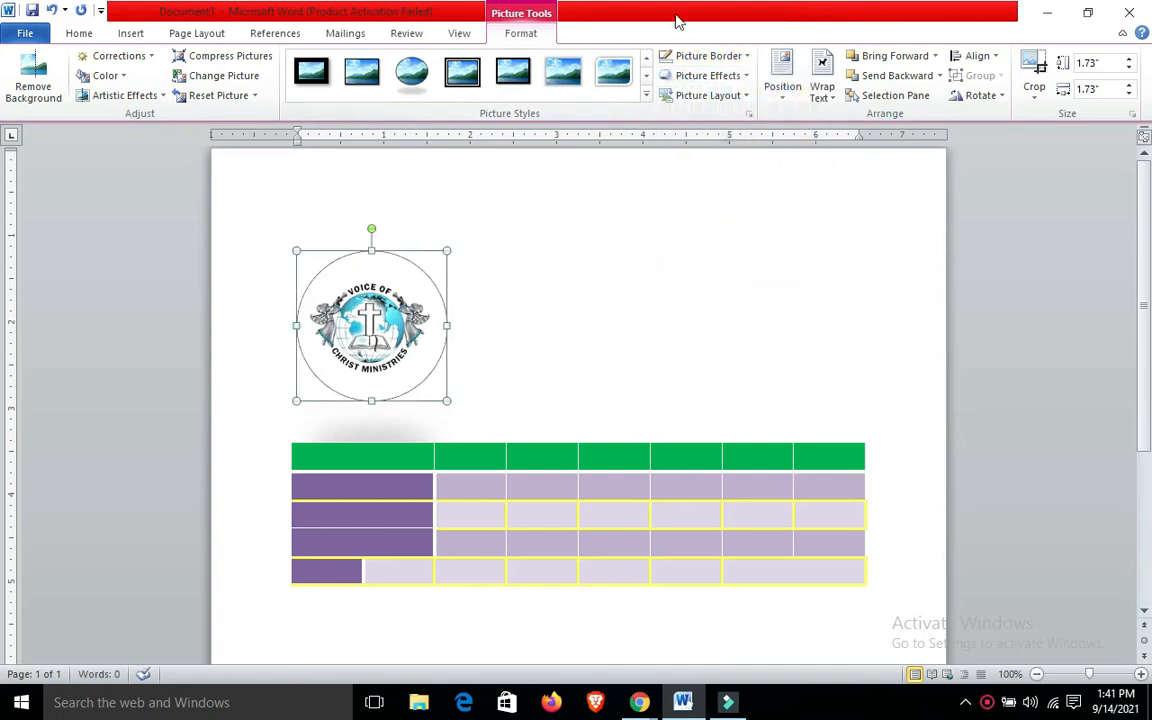
click(697, 58)
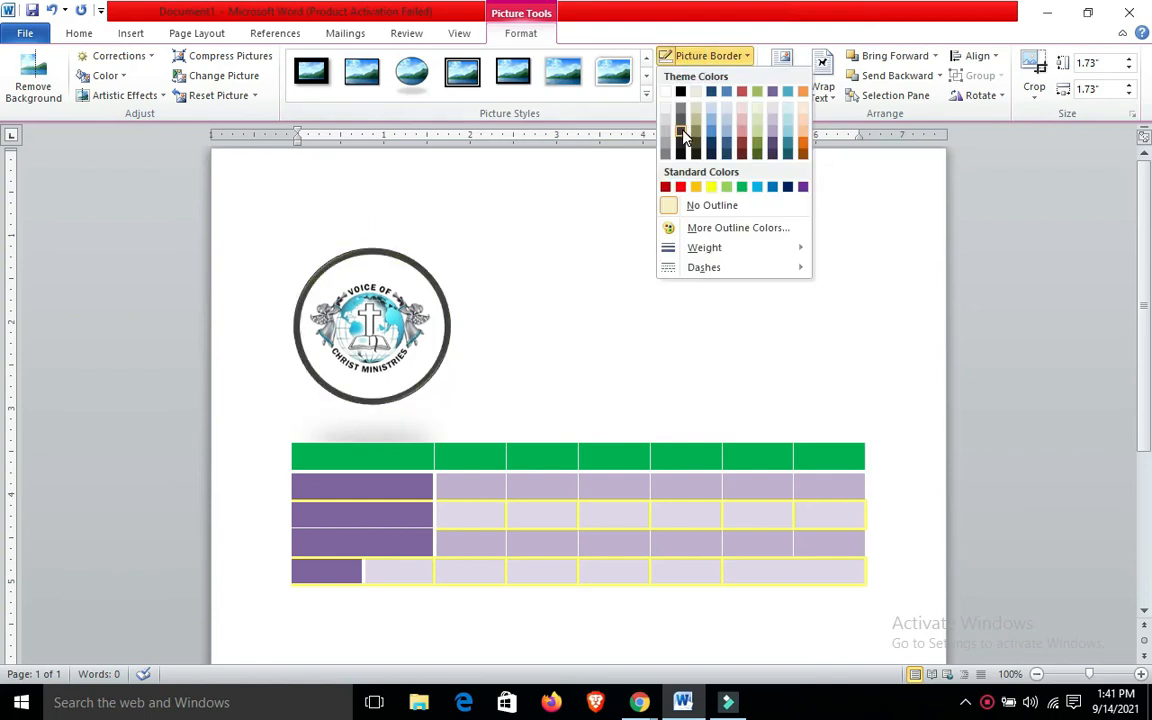
click(744, 188)
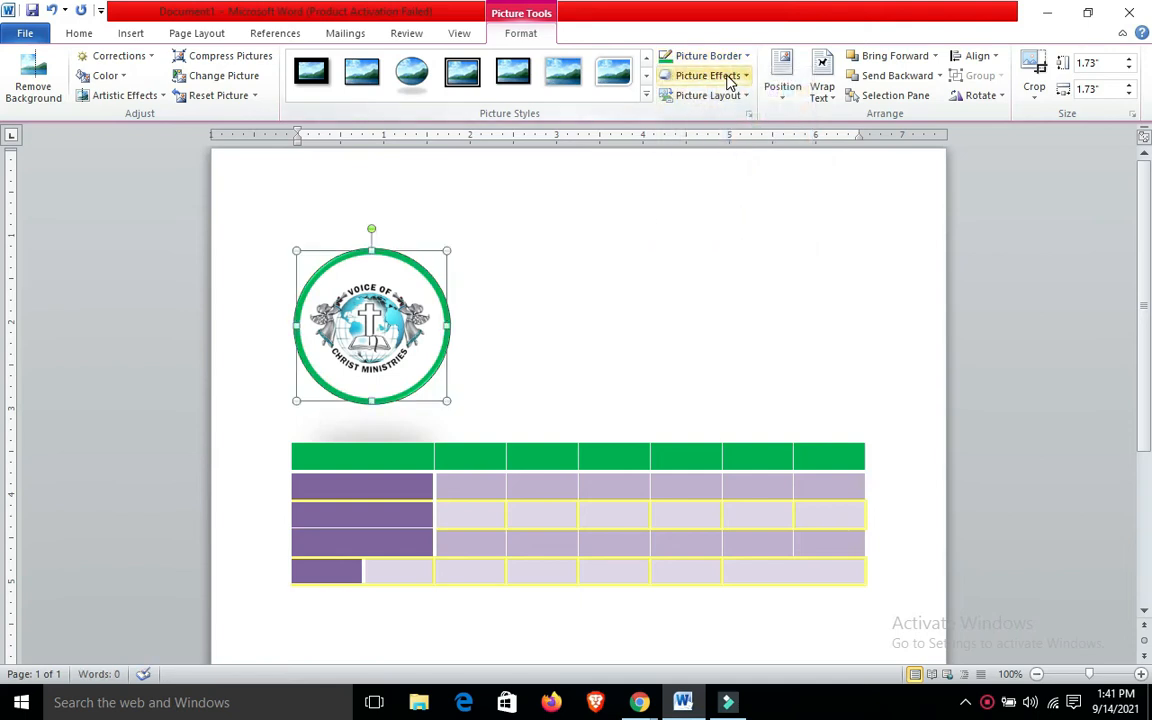
Examine the picture effect options for the logo, including Shadow, Reflection, Glow, Soft Edges, Bevel and 3-D Rotation
click(729, 78)
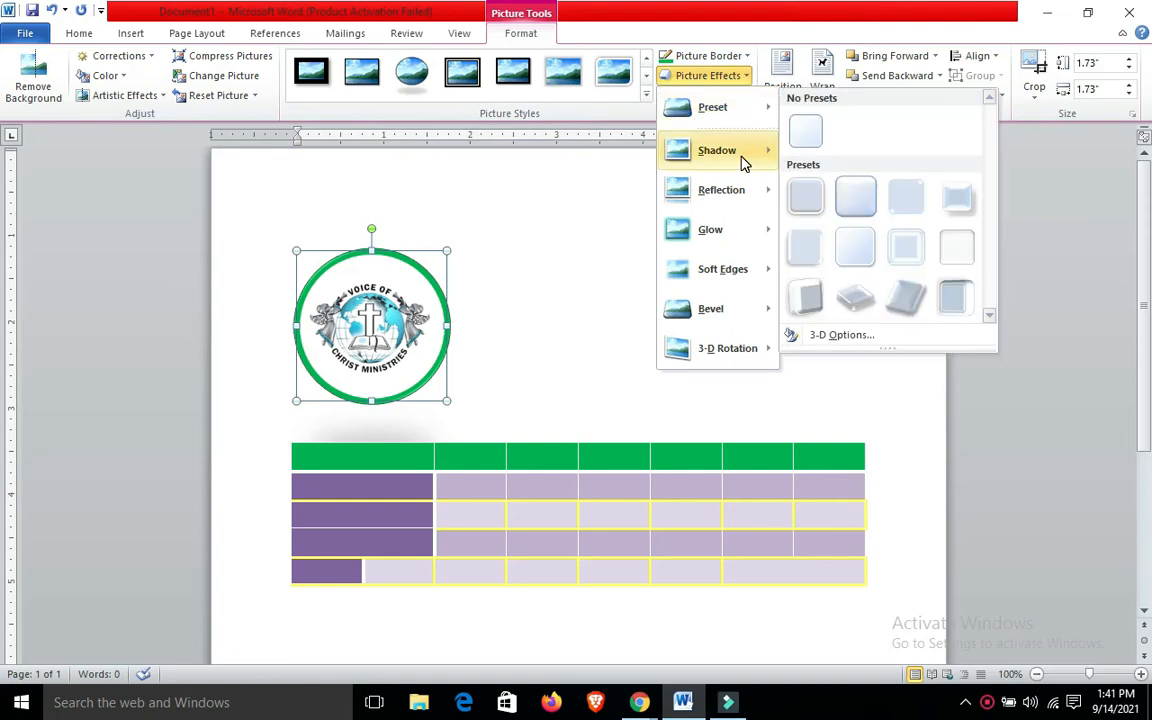
mouse_move(743, 170)
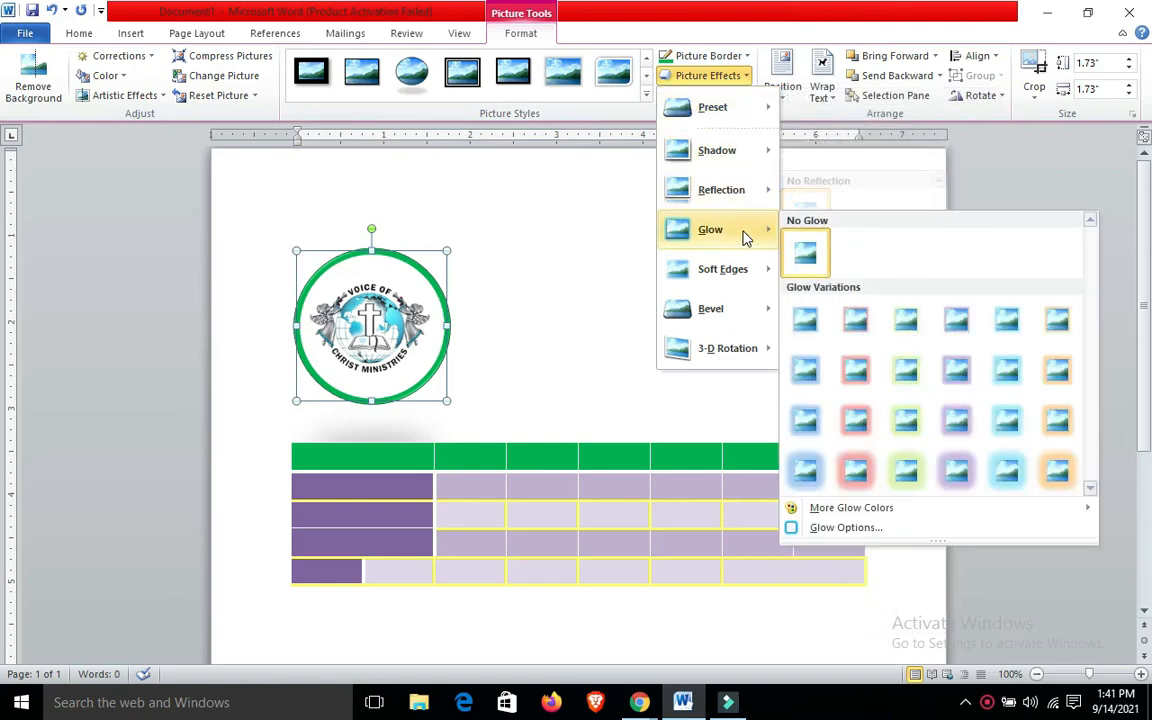
mouse_move(743, 281)
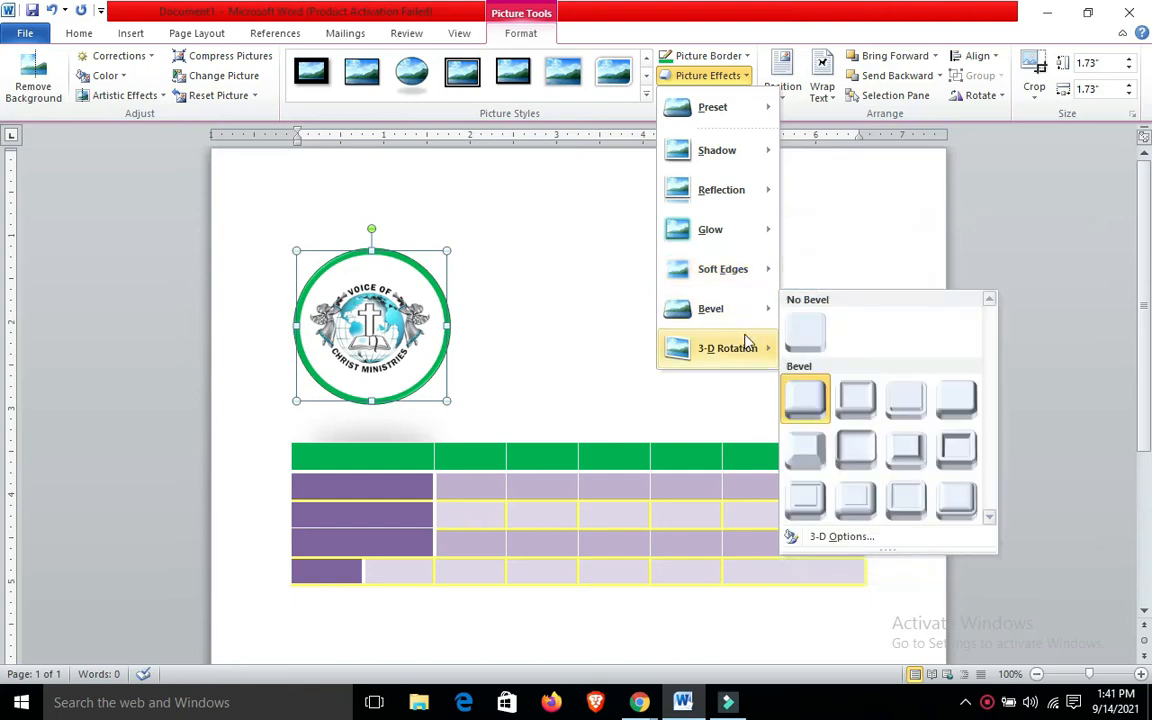
mouse_move(748, 348)
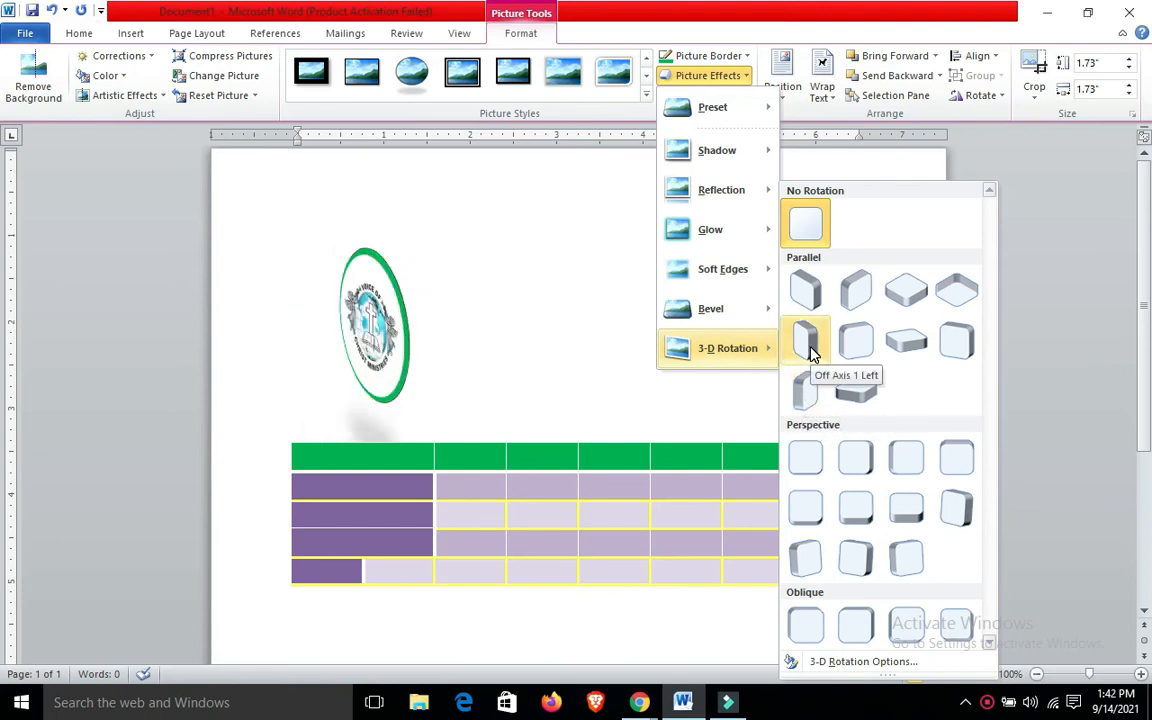
click(630, 345)
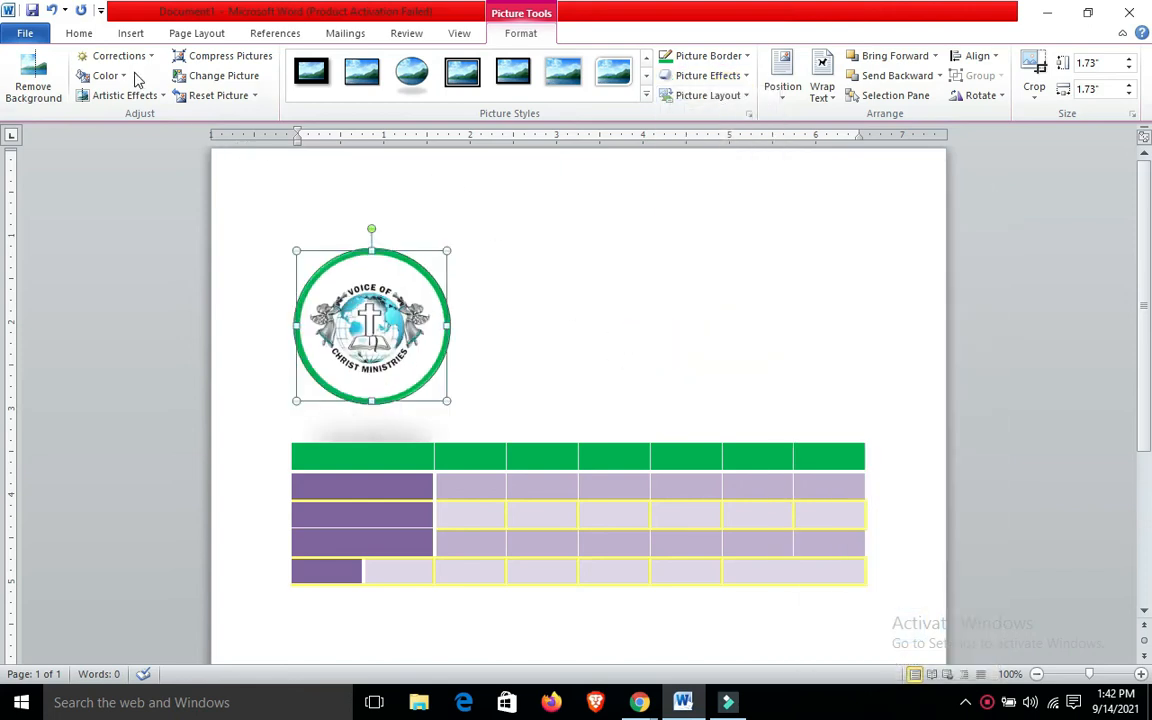
Try Remove Background on the logo picture and undo it
click(52, 76)
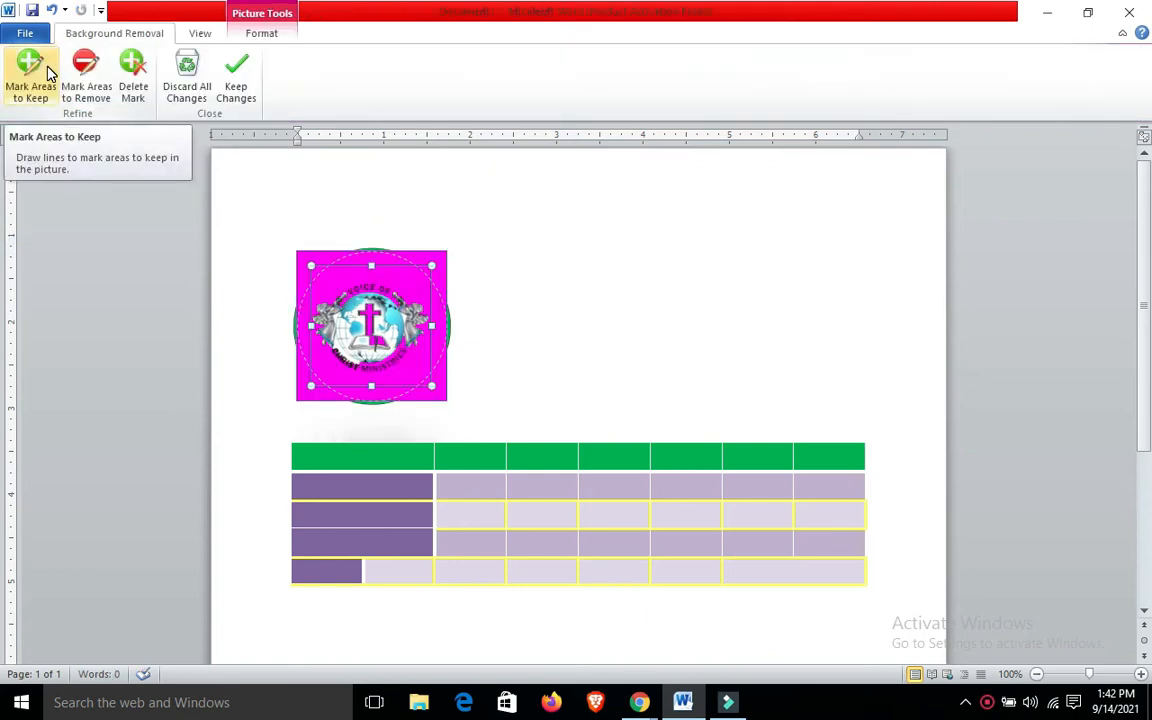
key(ctrl+z)
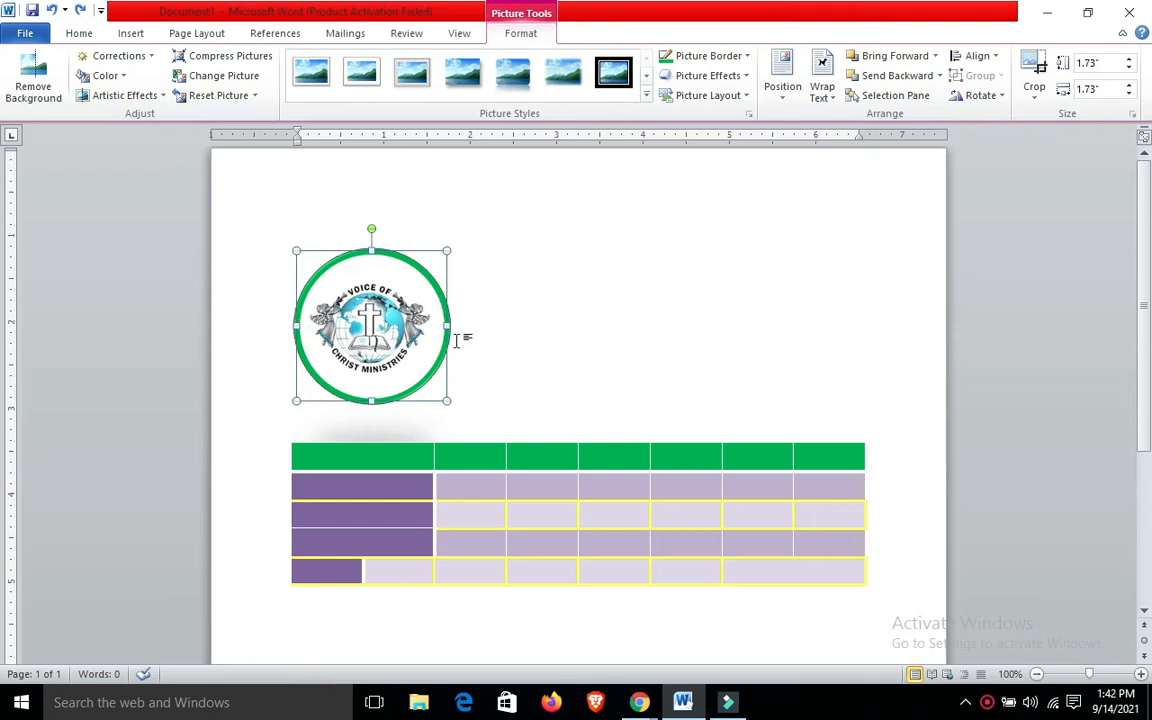
click(485, 313)
Try positioning the logo picture at the page's top center with text wrapping and undo the move
click(358, 278)
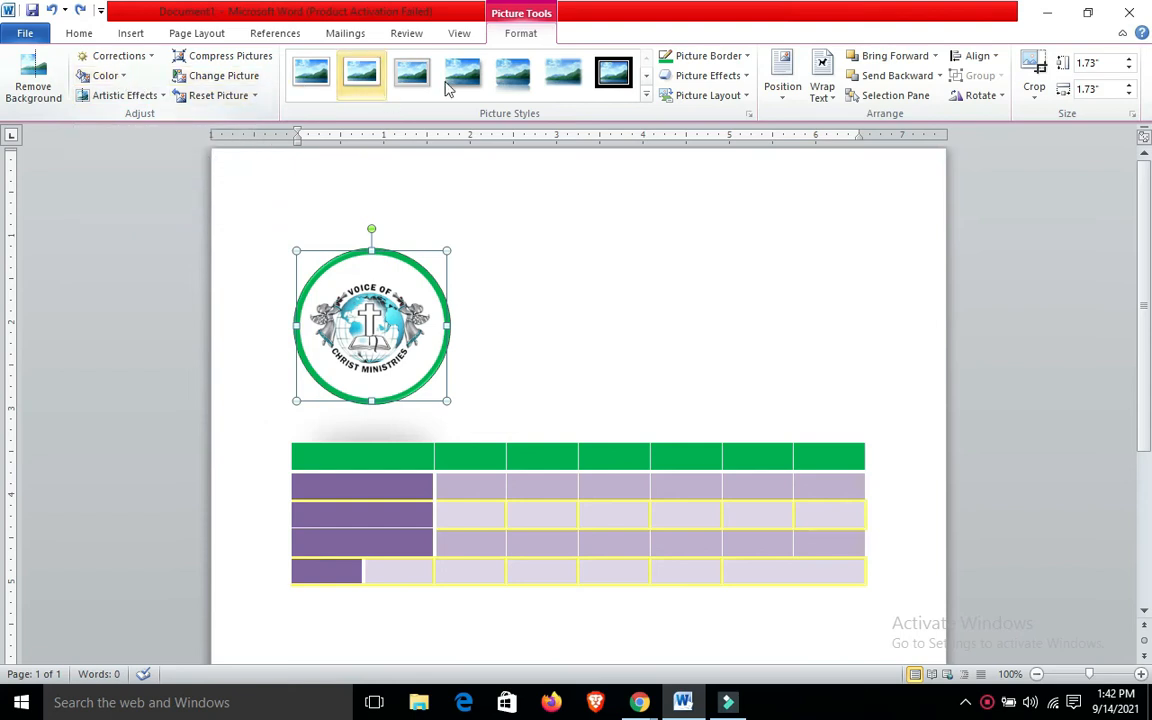
click(781, 100)
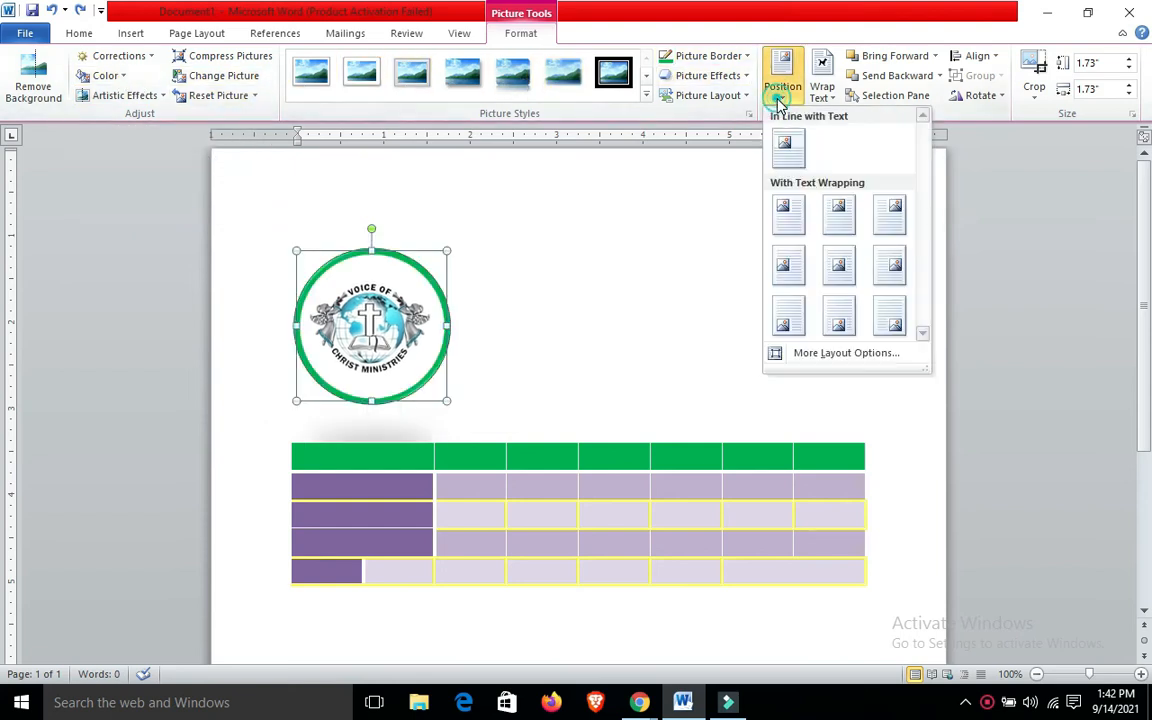
click(836, 212)
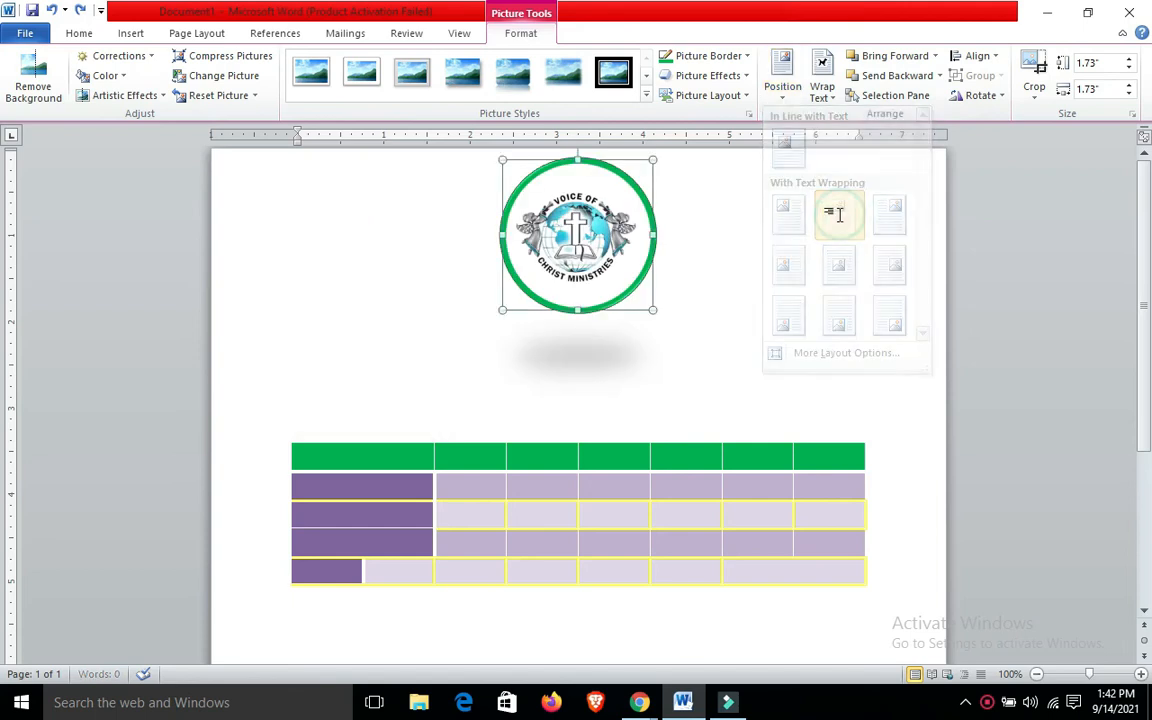
click(790, 95)
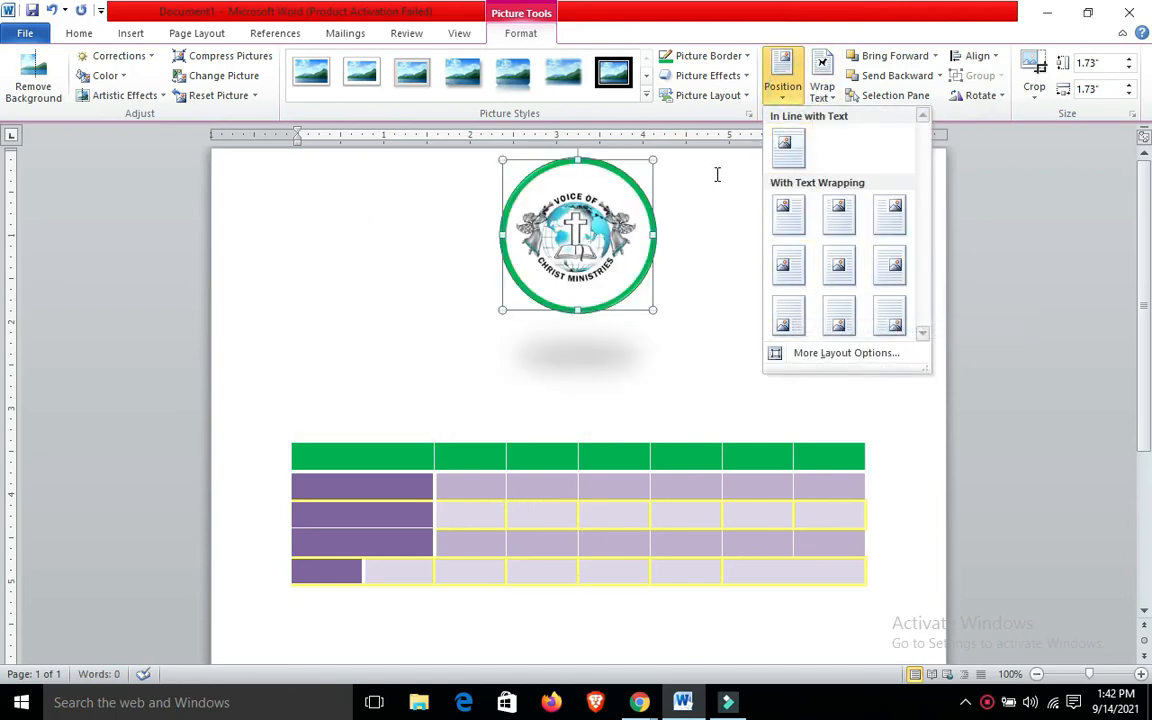
click(697, 207)
key(ctrl+z)
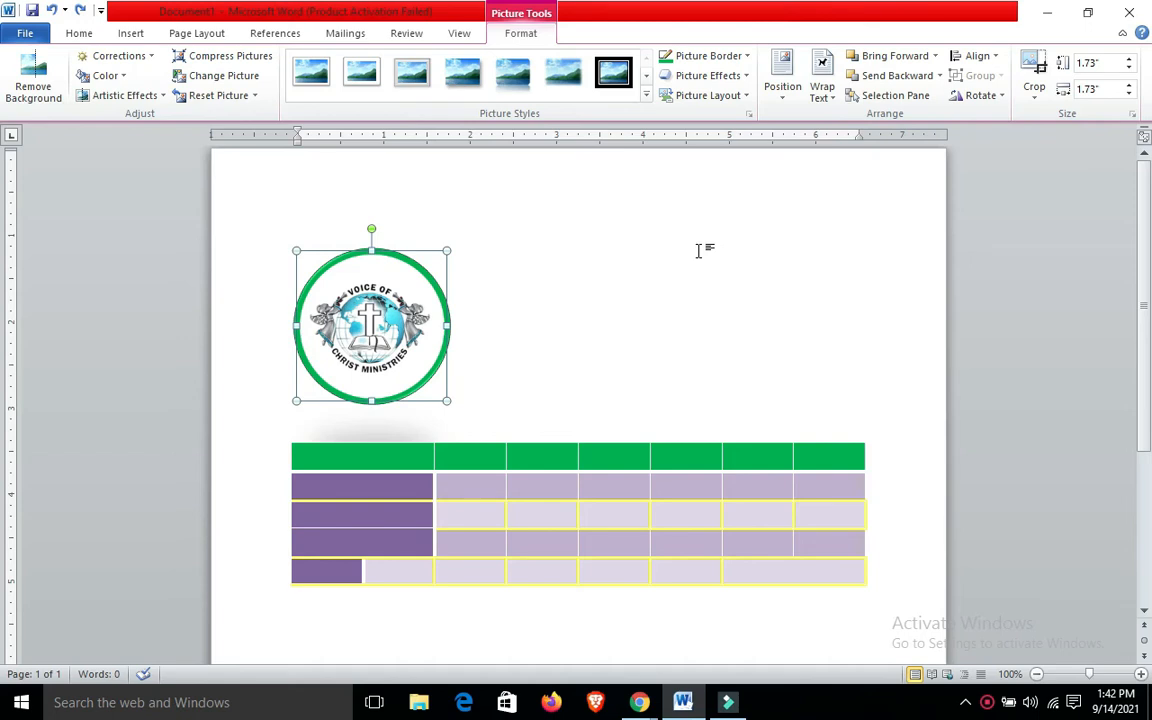
Draw a rectangle about 3" wide and 2.17" high over the logo picture, just above the table
click(571, 229)
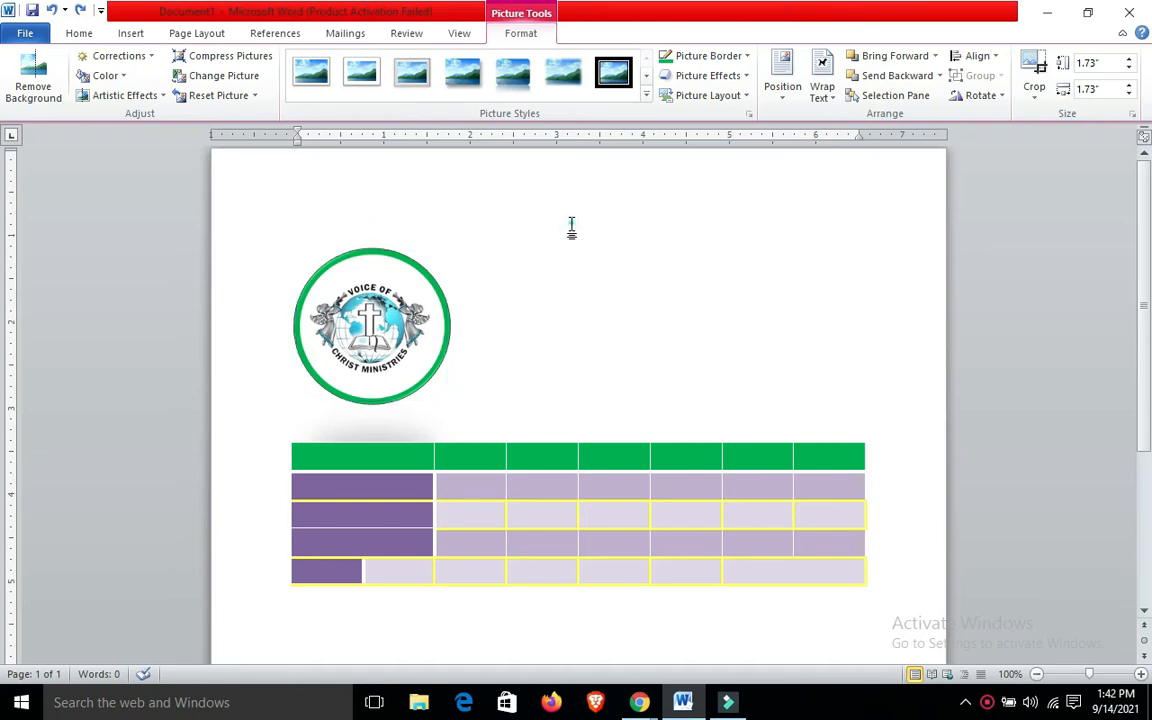
click(134, 32)
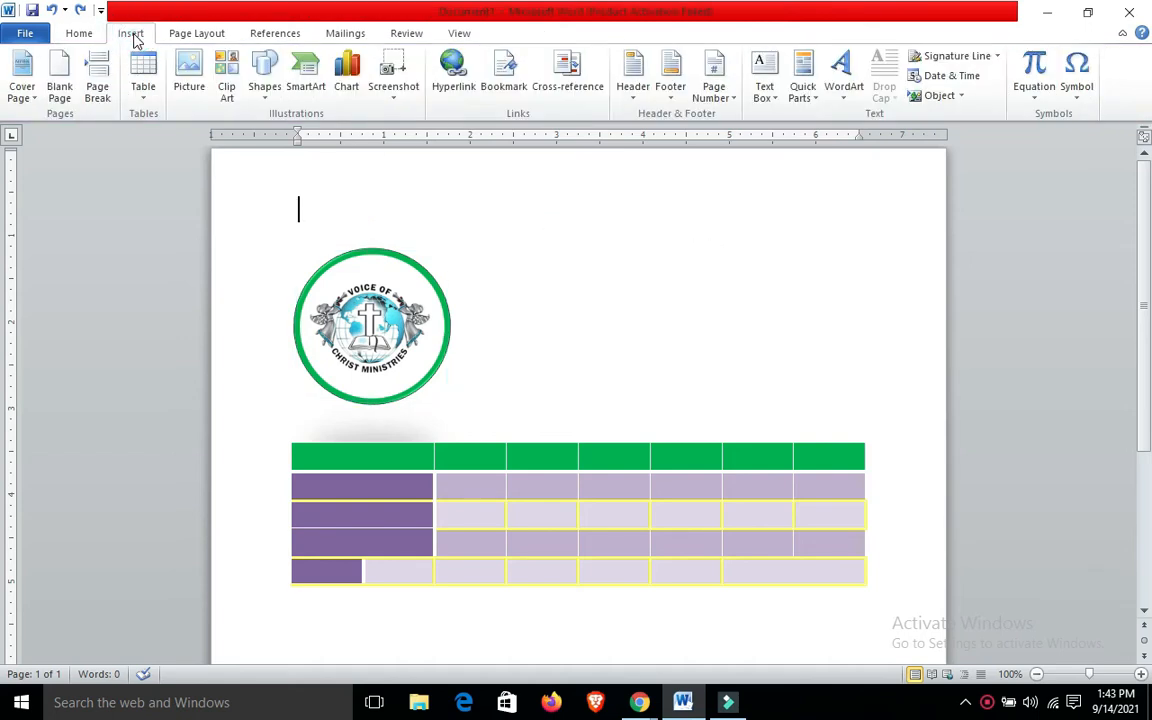
click(268, 92)
click(311, 132)
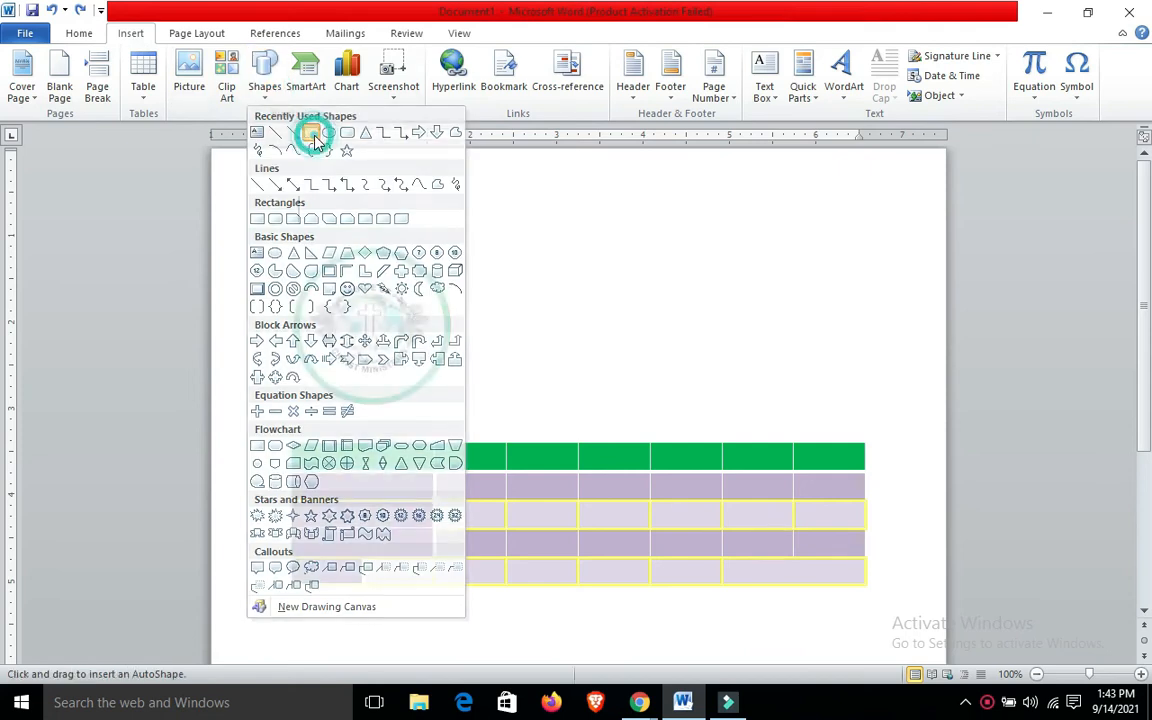
mouse_move(261, 213)
mouse_down()
mouse_move(303, 265)
mouse_move(522, 401)
mouse_up()
drag(441, 362, 438, 385)
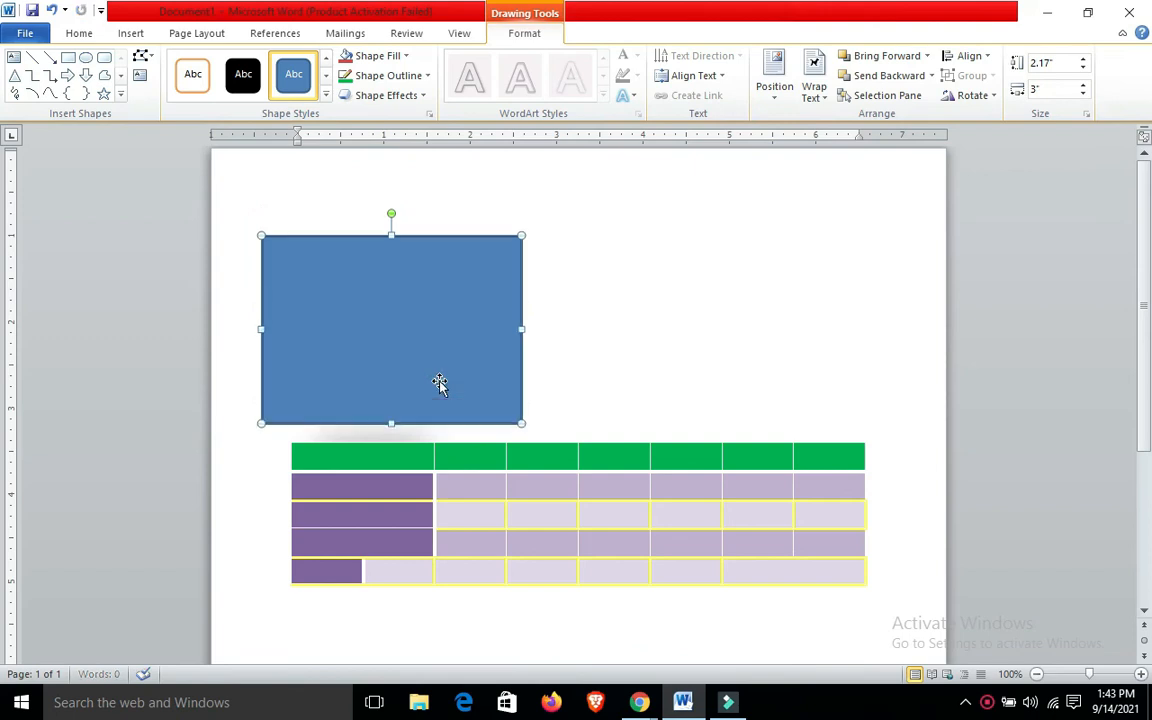
Fill the rectangle with the standard blue color
click(386, 56)
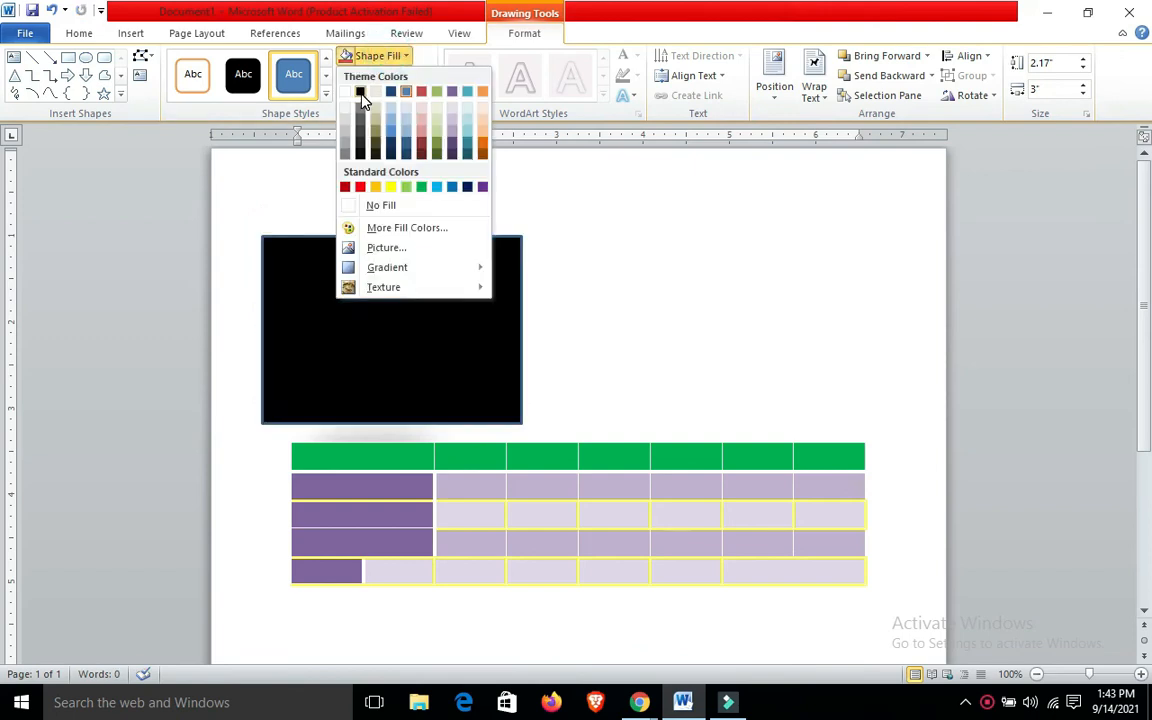
click(451, 189)
click(533, 215)
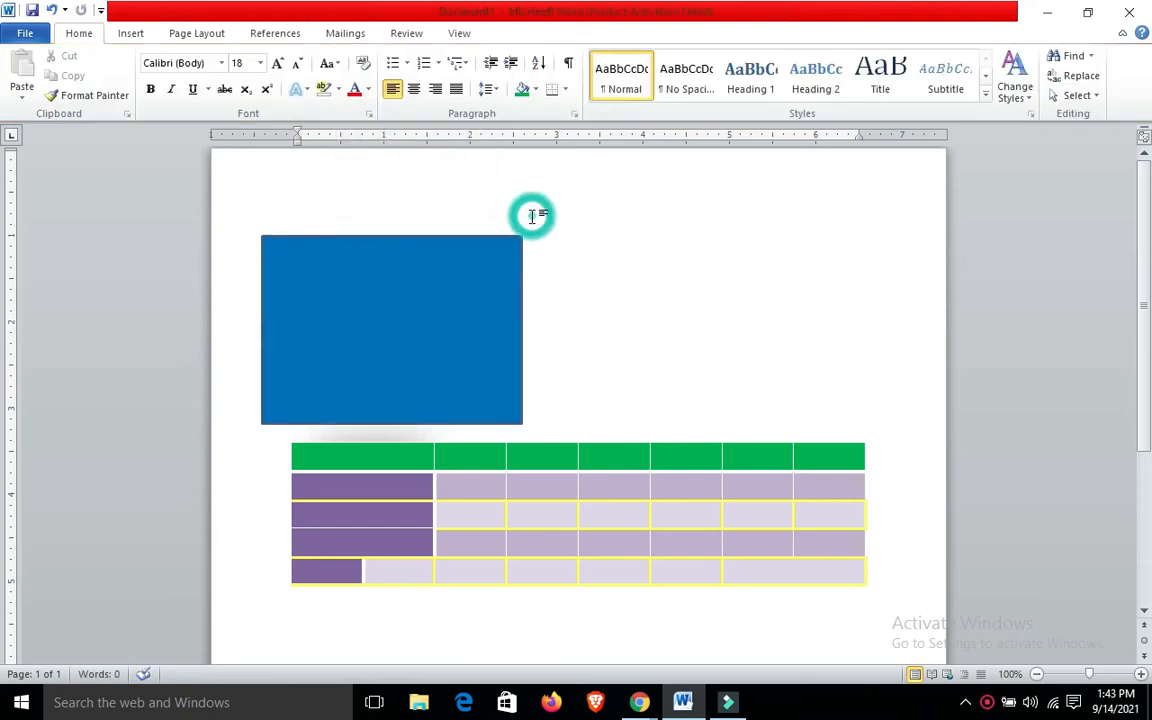
Shift the rectangle slightly to the right and try Send Backward and Send to Back on it
drag(445, 333, 470, 337)
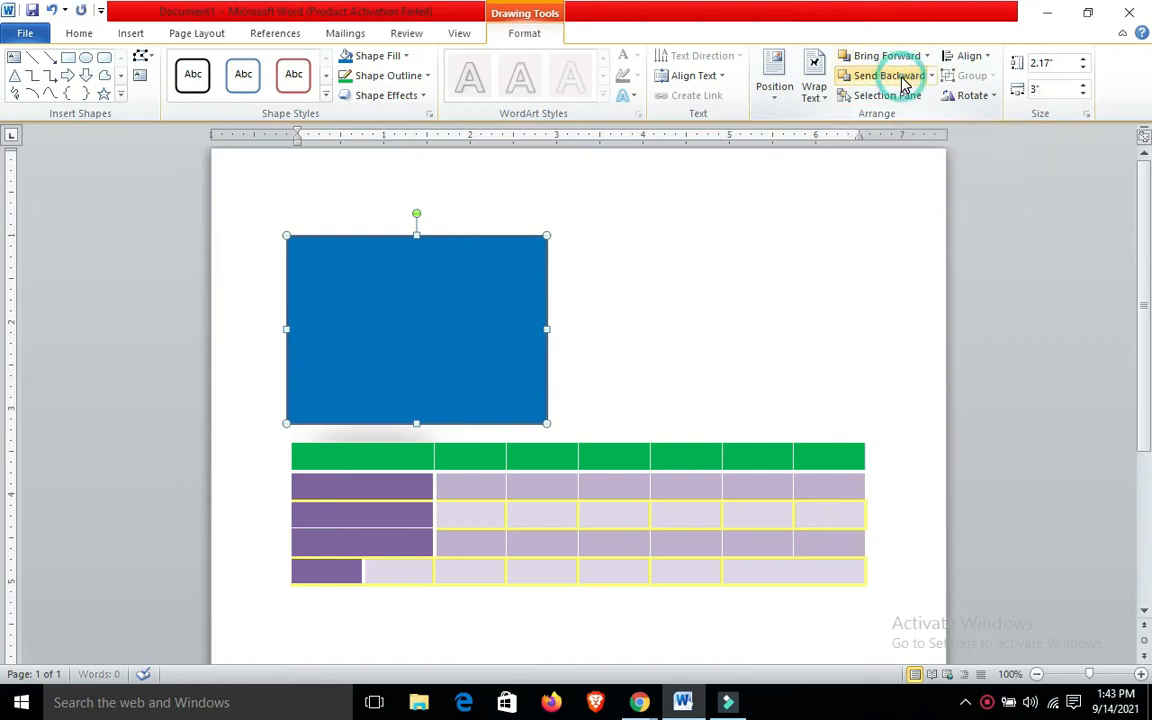
click(933, 77)
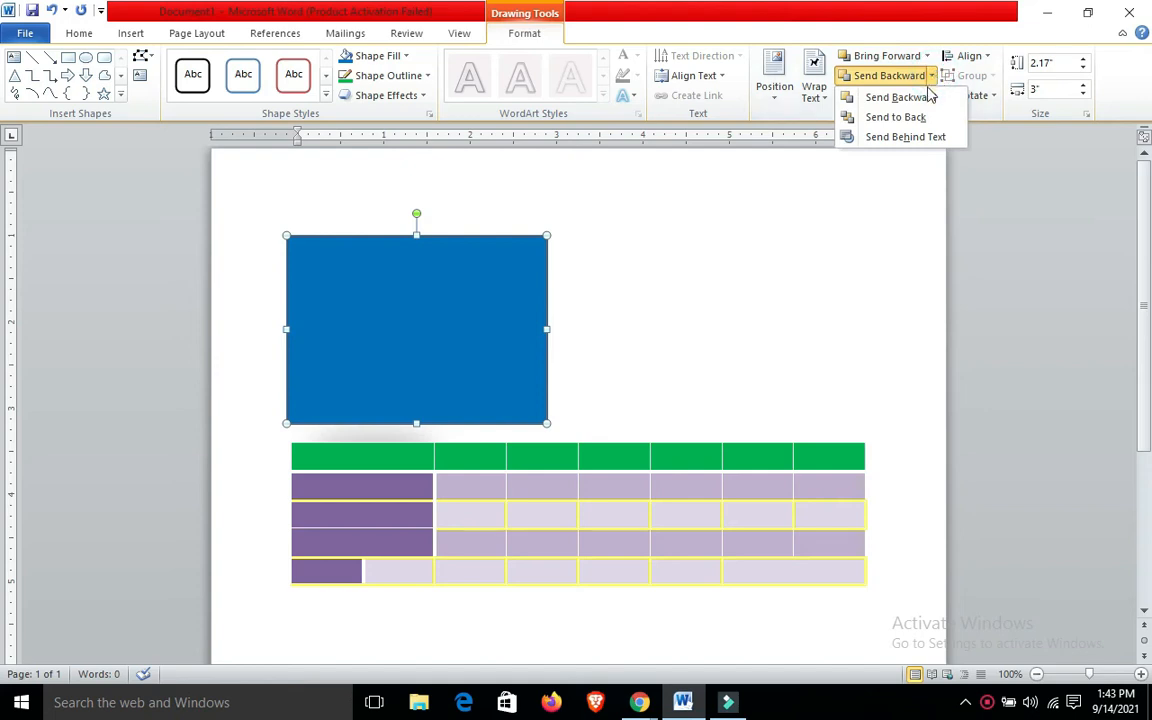
click(921, 97)
click(930, 77)
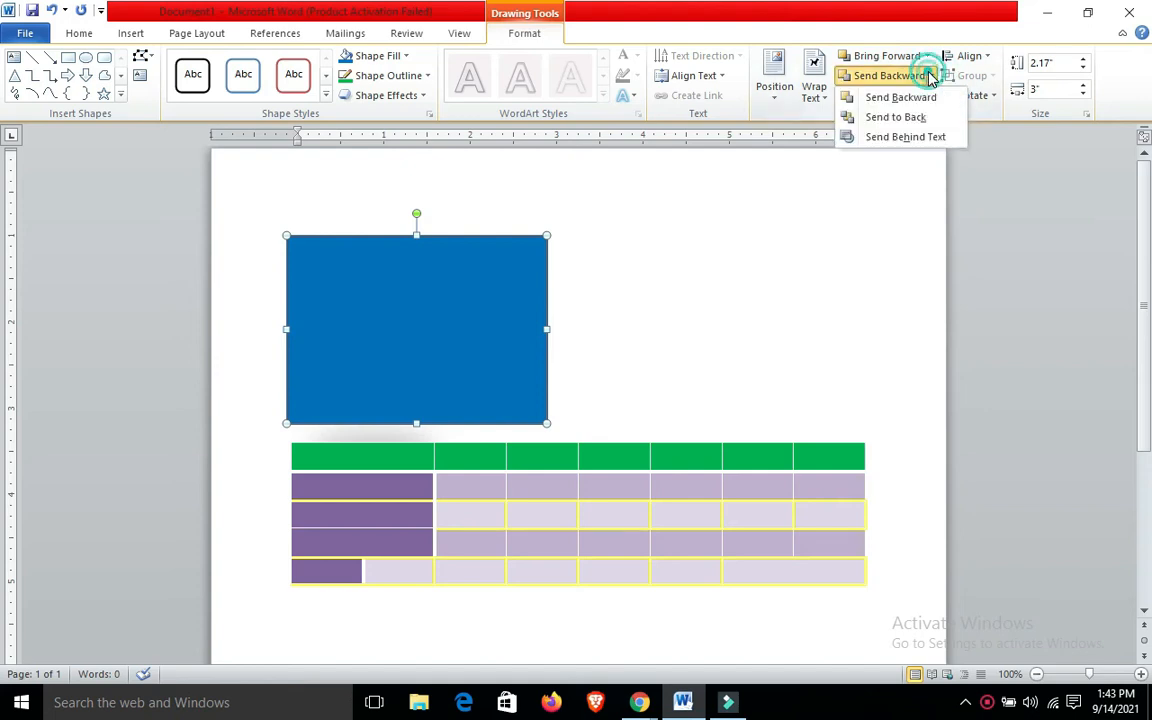
click(907, 117)
Bring the rectangle to the front and move it clear of the logo picture, to its right
click(927, 56)
click(898, 54)
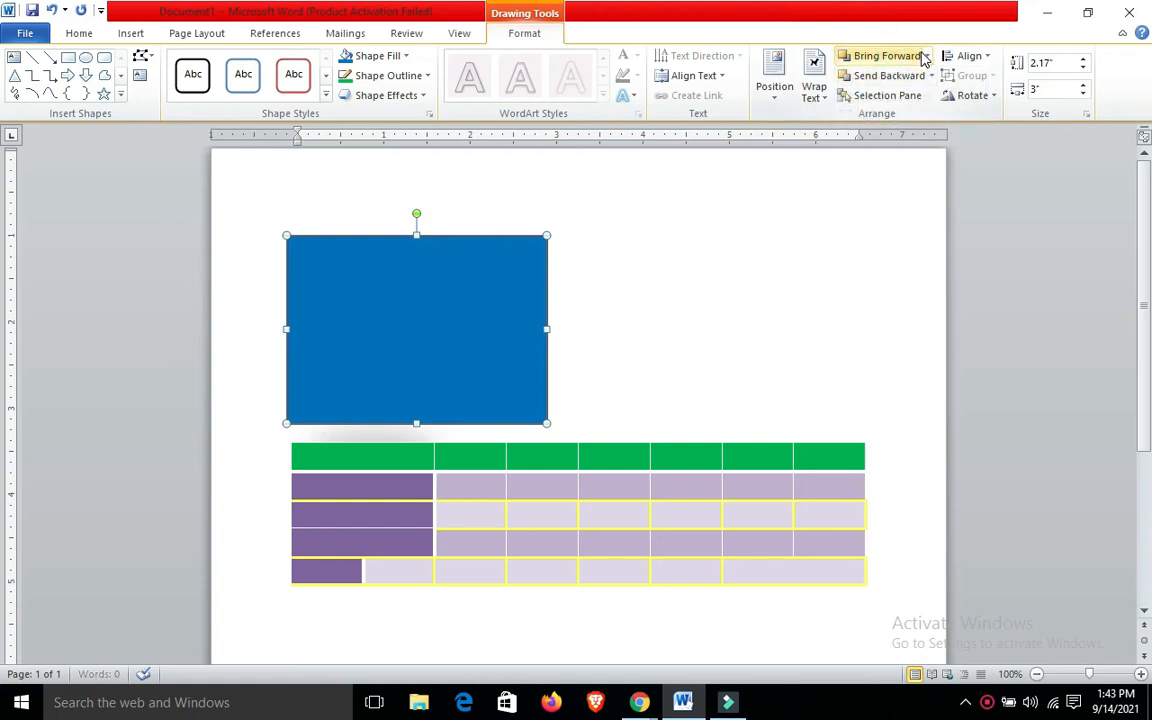
click(926, 56)
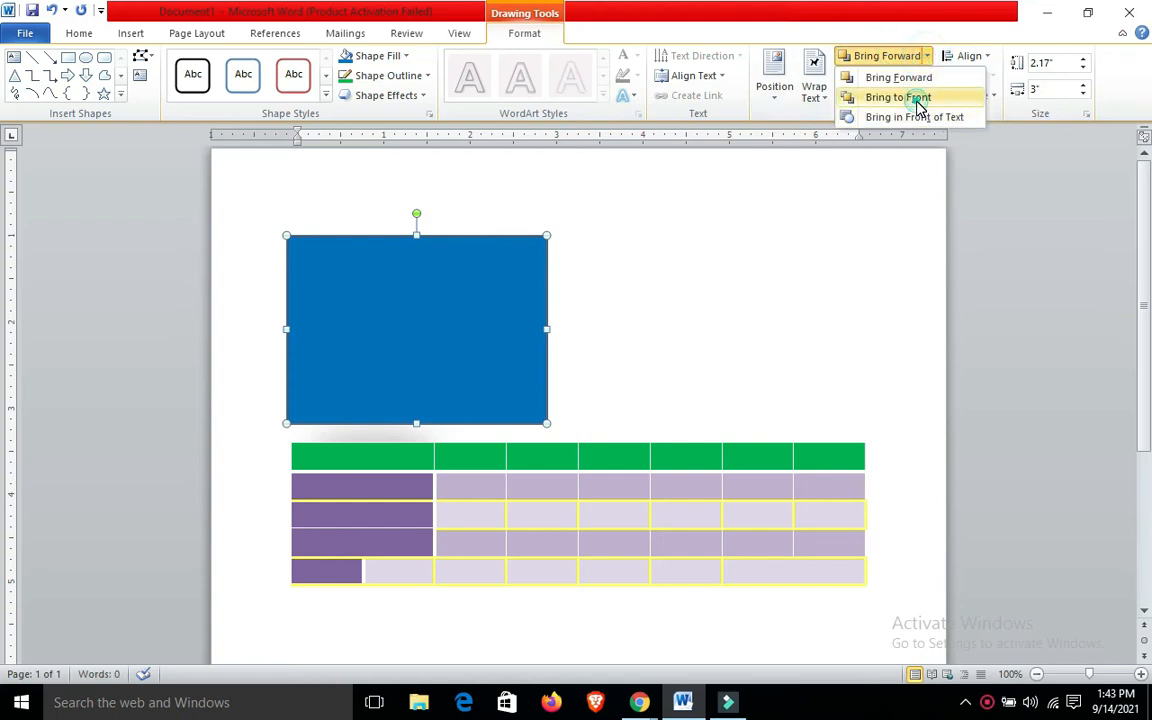
click(917, 100)
drag(480, 316, 656, 281)
Try Bring Forward and Bring to Front on the logo picture beside the blue rectangle
click(437, 327)
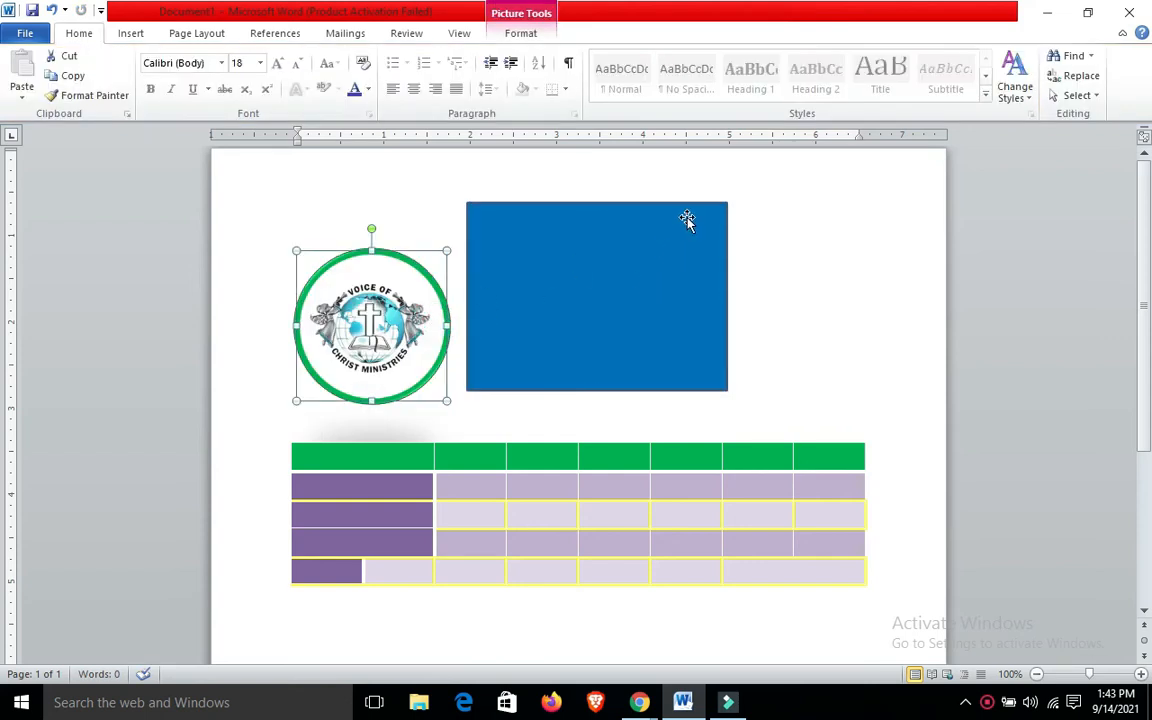
double_click(352, 272)
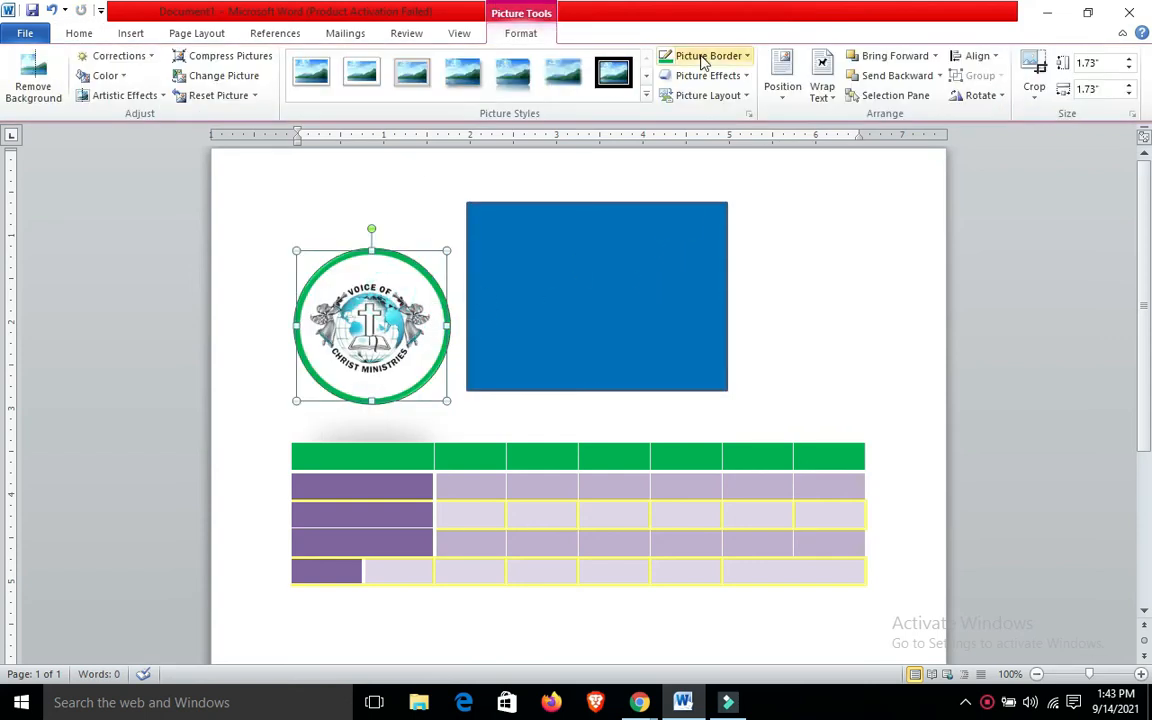
click(895, 57)
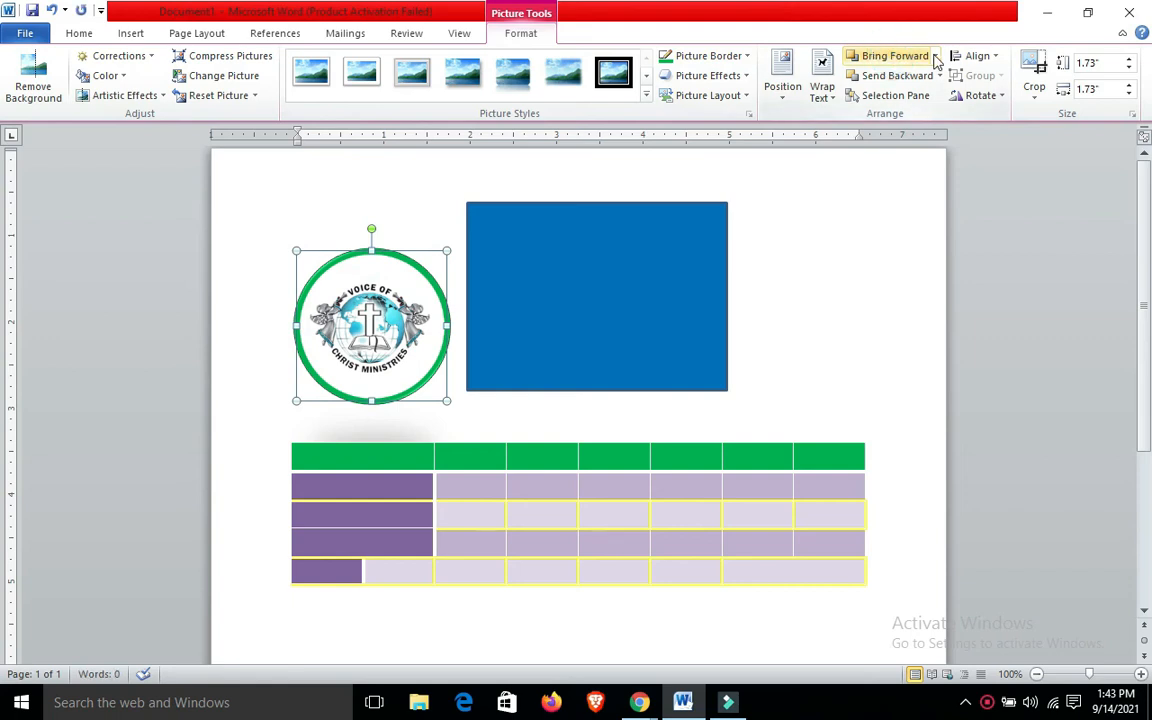
click(936, 57)
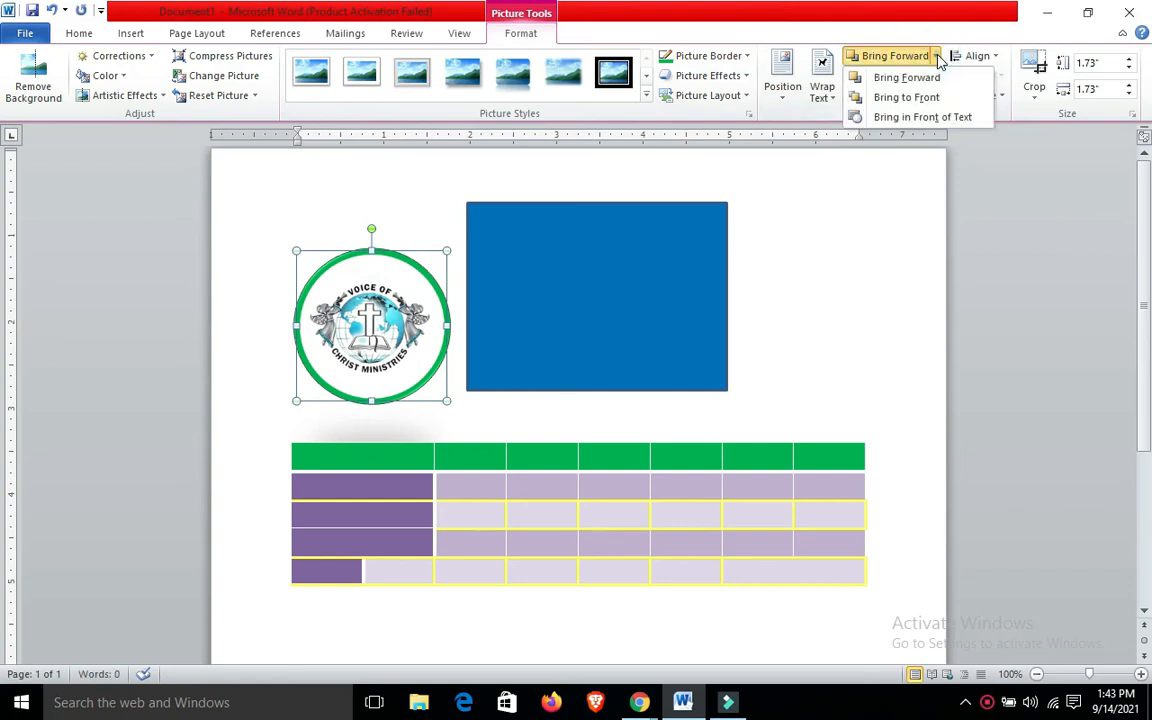
click(906, 97)
Reposition the logo picture and blue rectangle above the table so the logo overlaps the rectangle's right edge
mouse_move(350, 300)
mouse_down()
mouse_move(607, 301)
mouse_move(357, 329)
mouse_move(391, 327)
mouse_up()
click(510, 272)
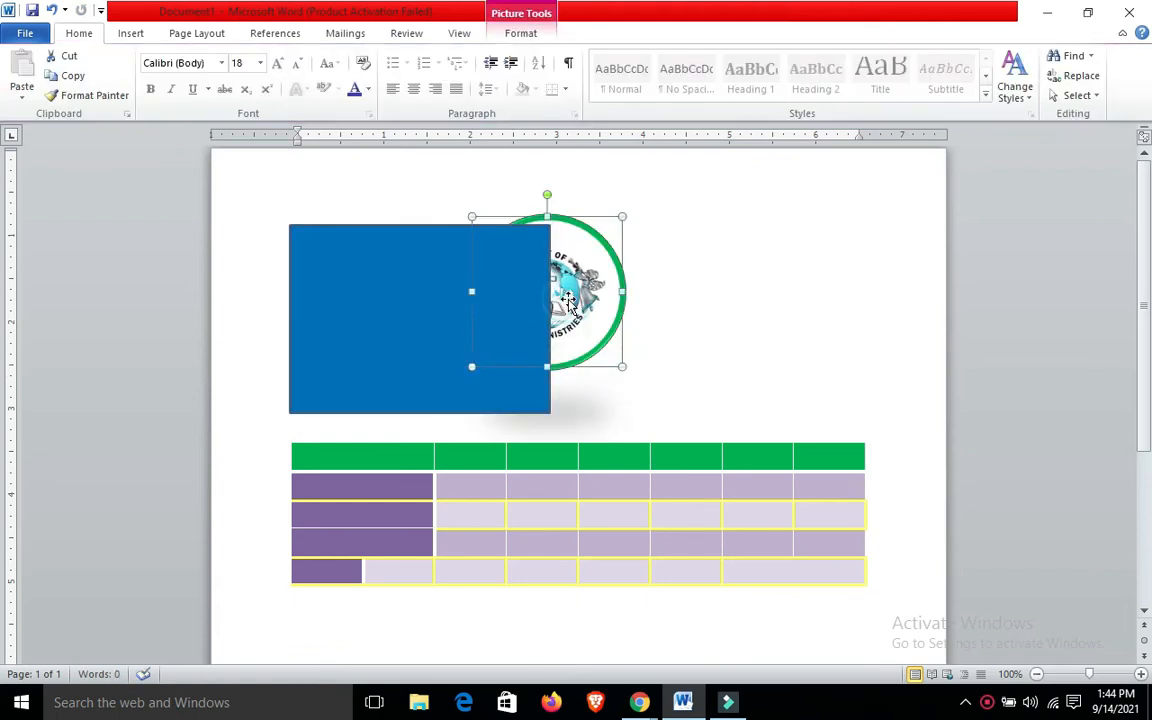
click(392, 280)
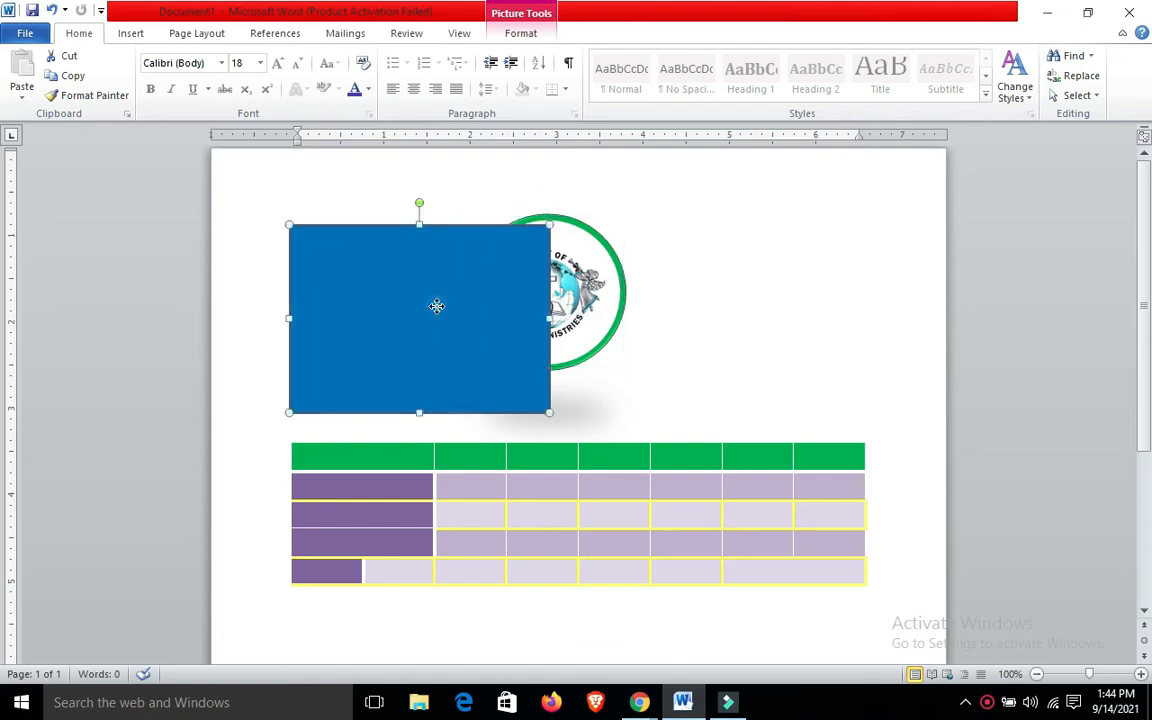
Try Bring to Front on the logo picture partly covered by the rectangle
click(589, 269)
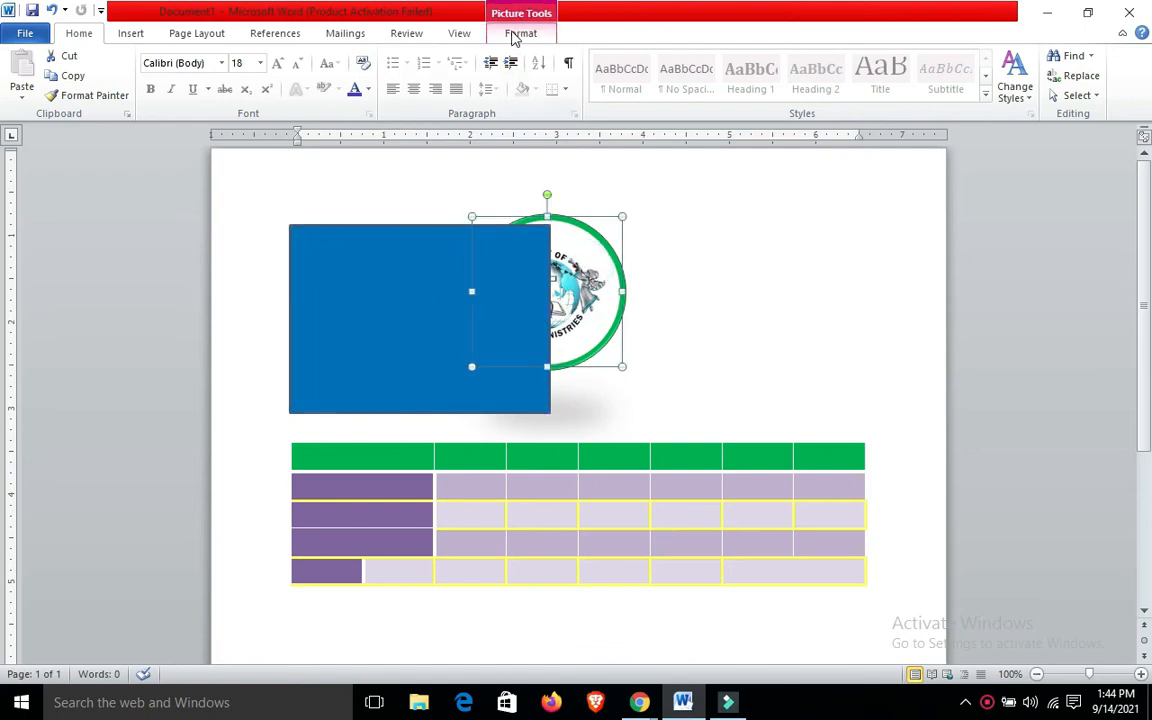
click(515, 34)
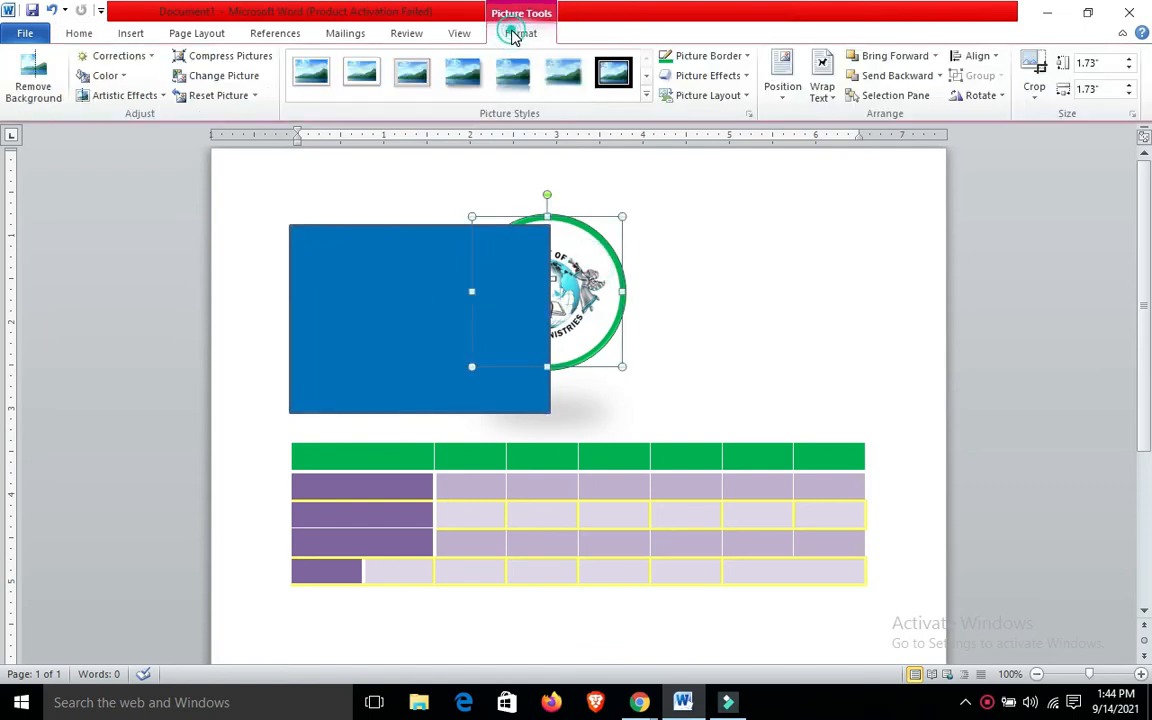
right_click(569, 260)
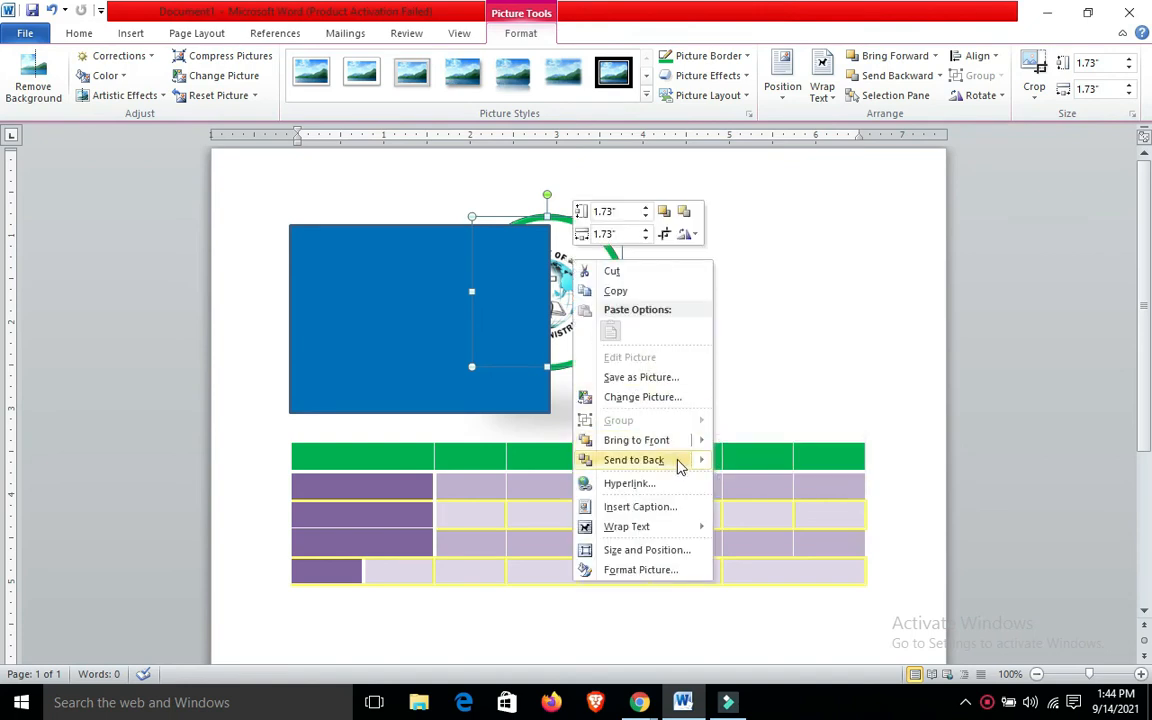
mouse_move(700, 442)
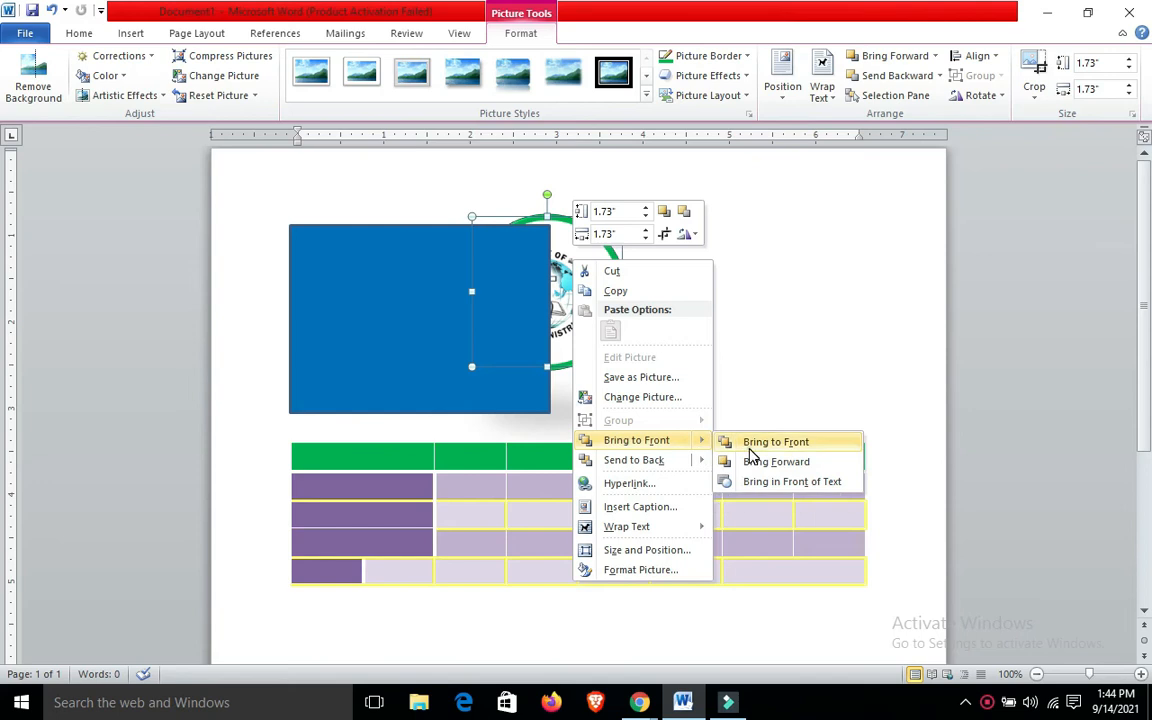
click(735, 442)
Apply Bring in Front of Text to the logo picture and check the Bring Forward options
right_click(596, 290)
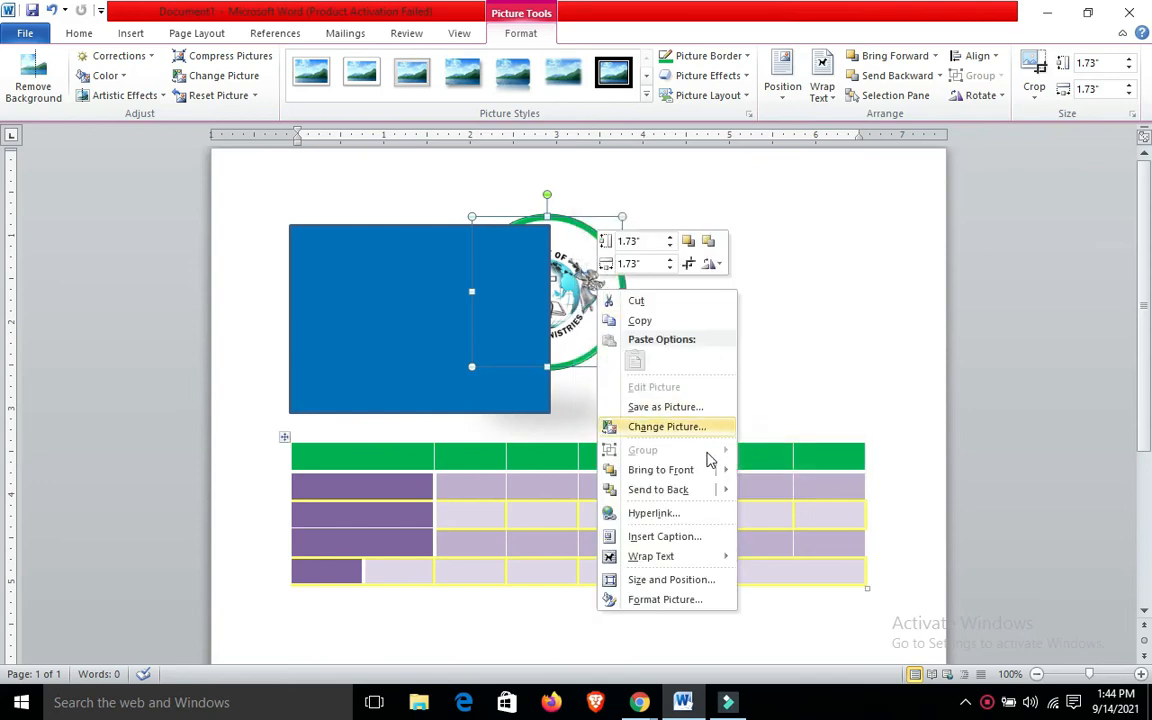
mouse_move(727, 478)
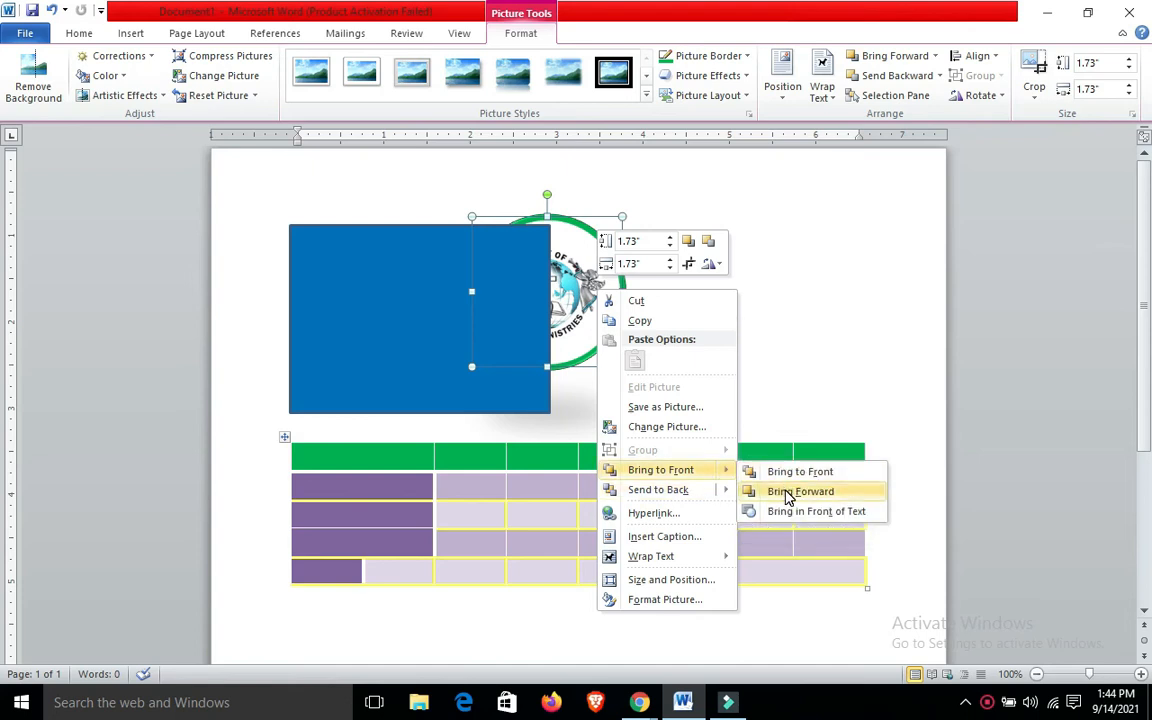
click(790, 511)
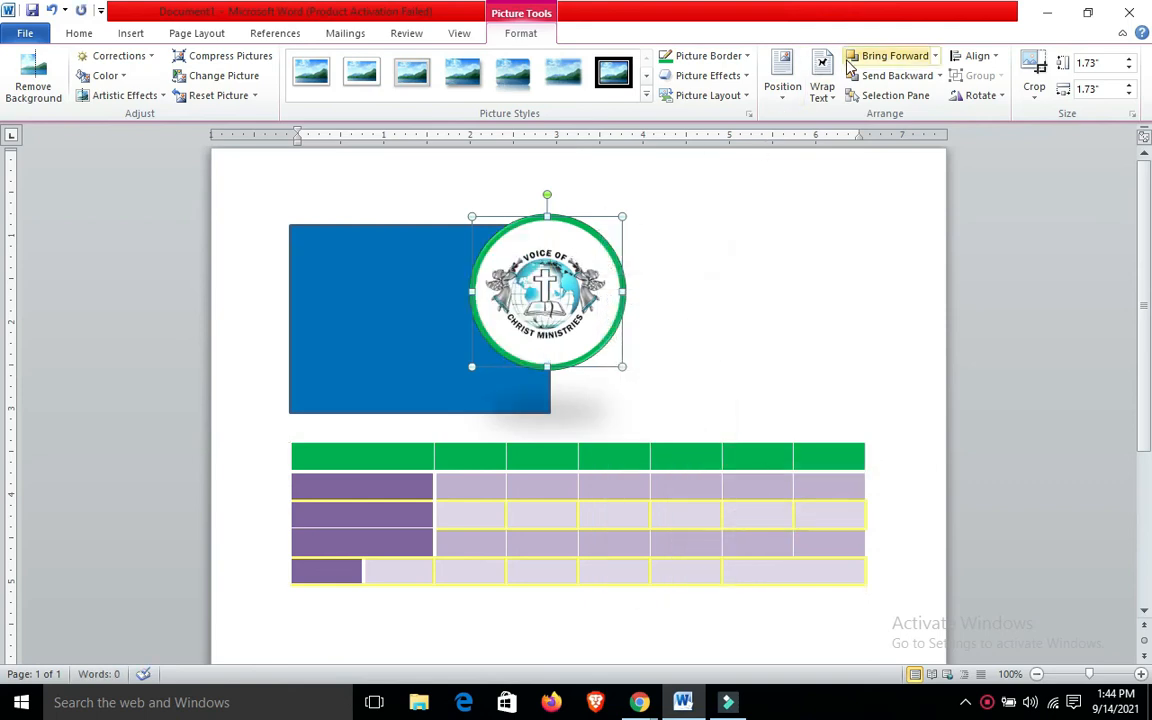
click(937, 57)
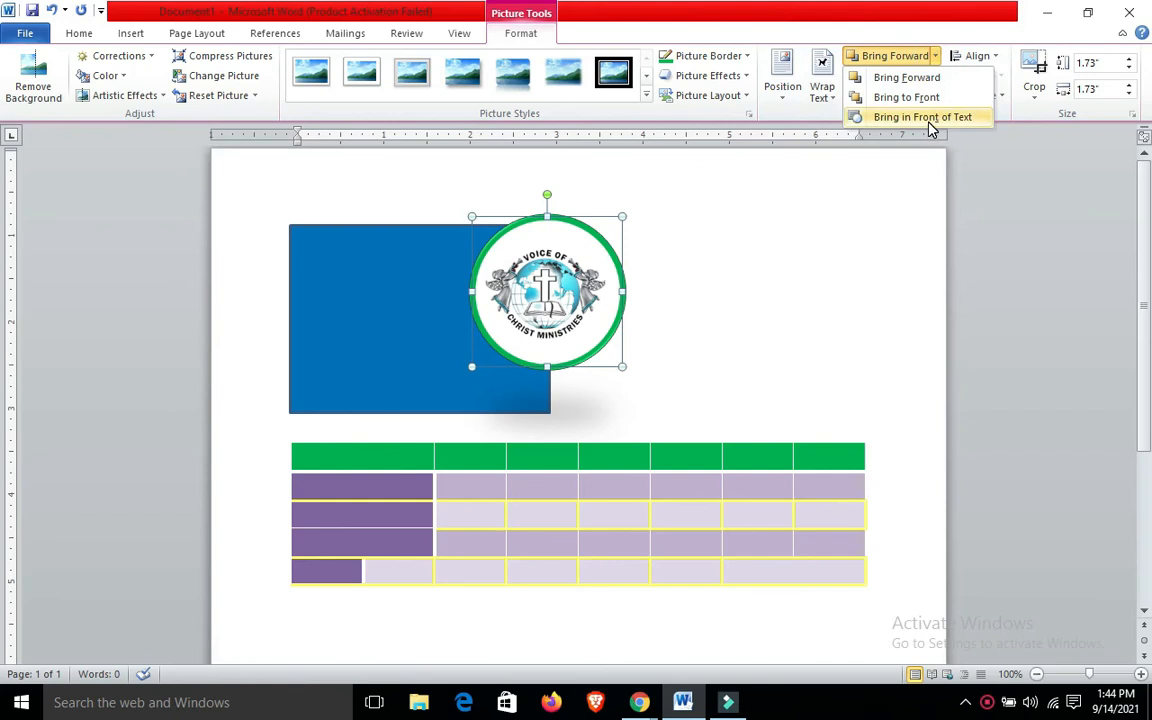
click(702, 202)
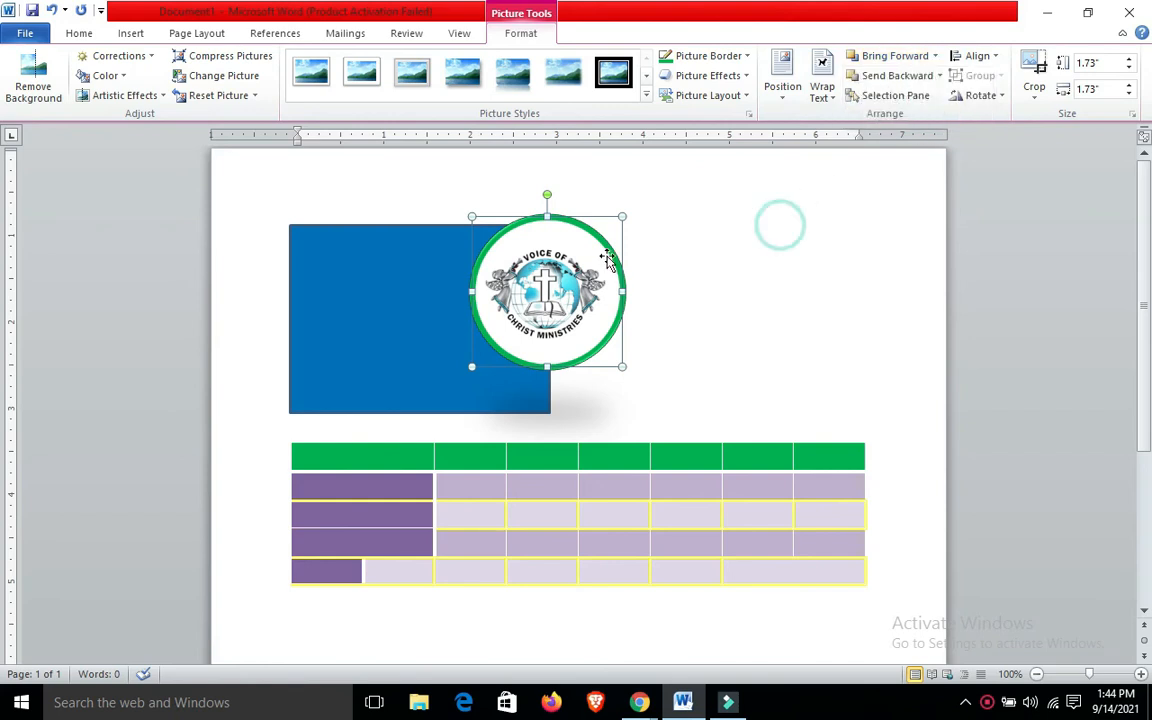
Center the logo picture on the blue rectangle, nudging it down slightly, and deselect it
drag(603, 258, 479, 290)
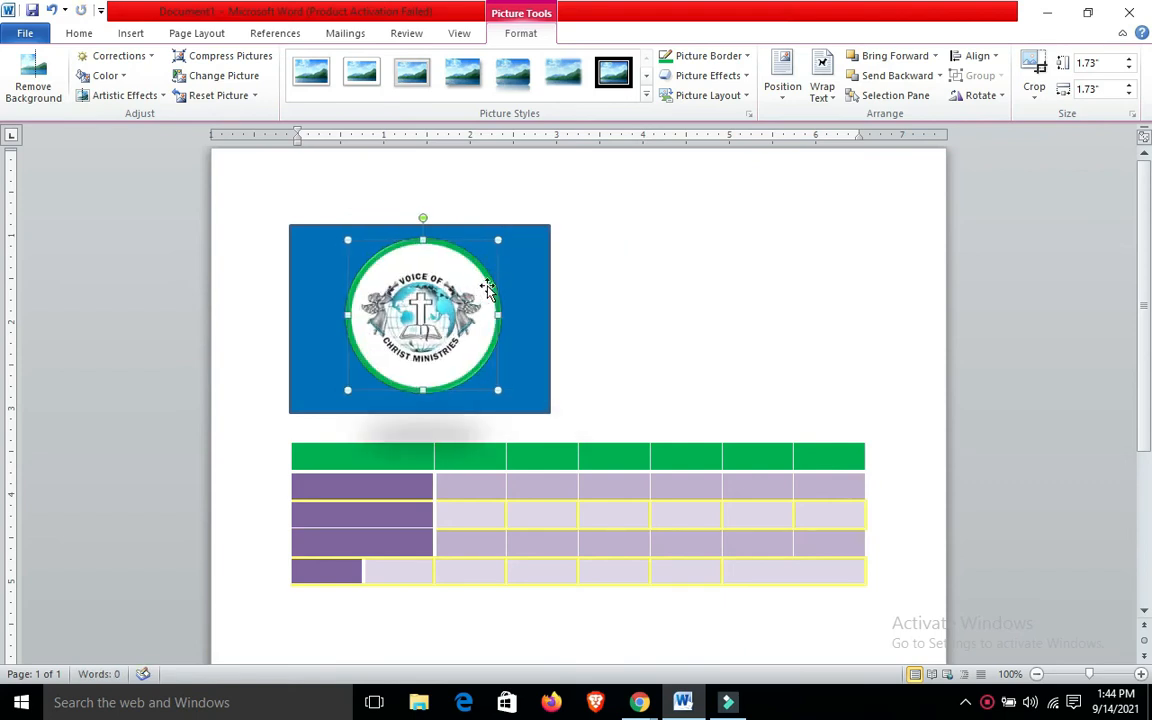
key(Down)
key(Down)
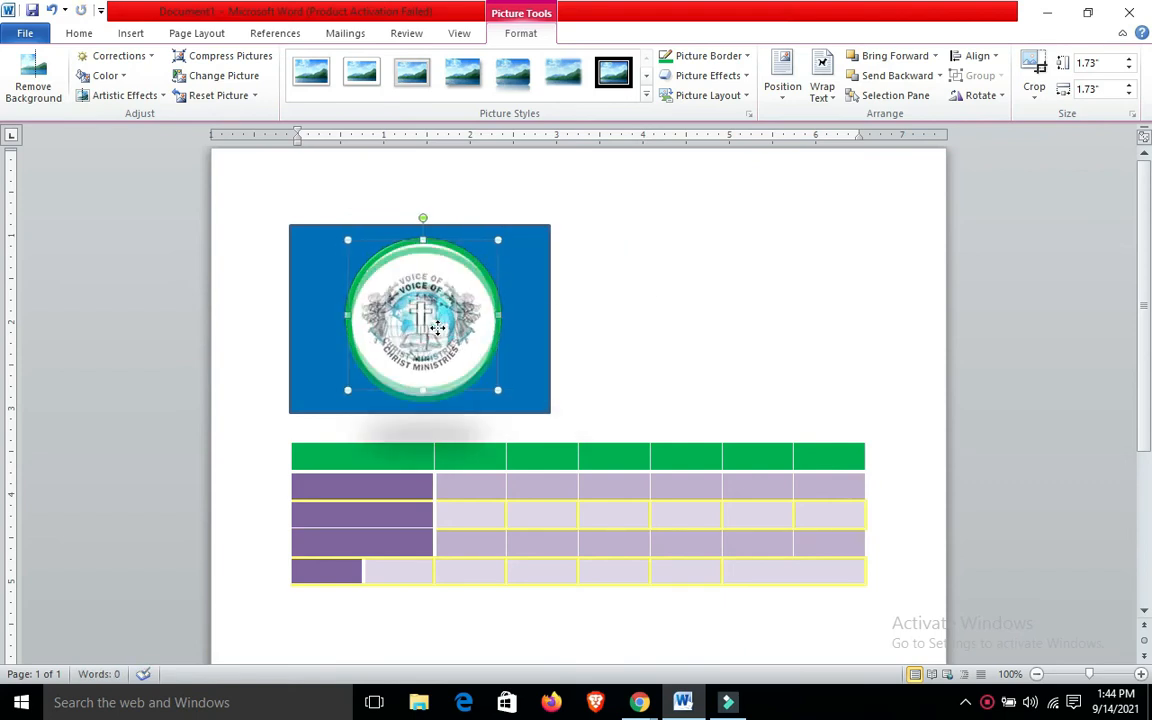
click(703, 284)
drag(485, 307, 485, 301)
click(640, 291)
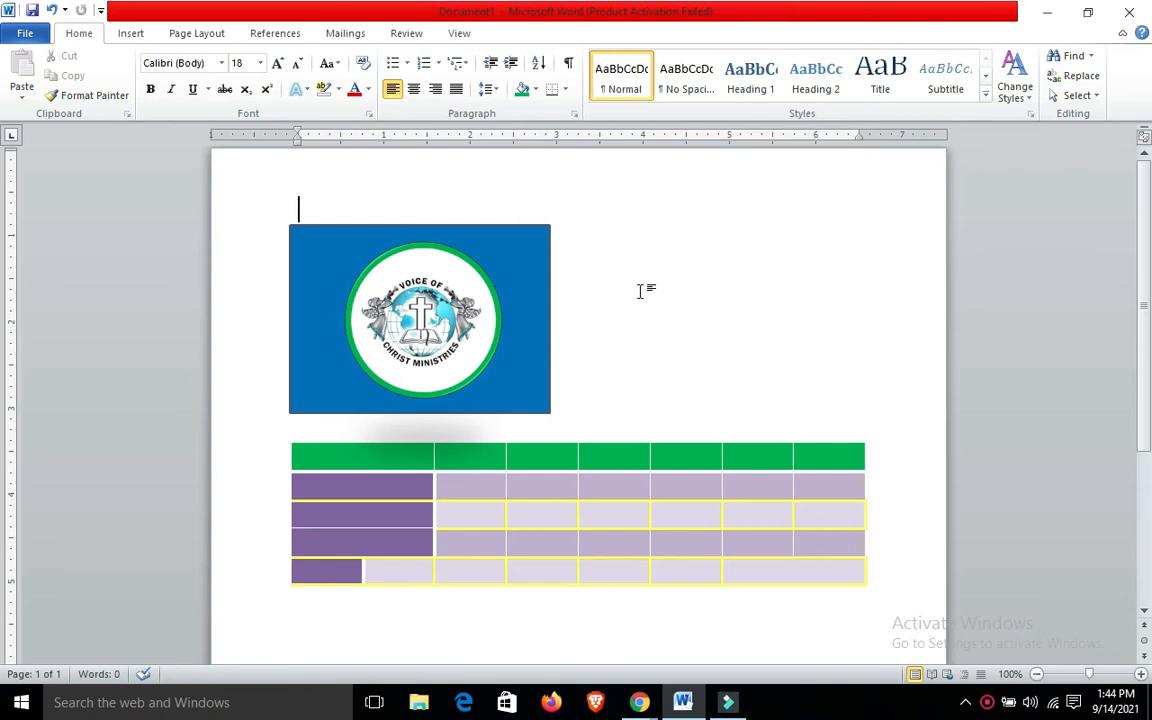
Switch to the online class meeting in Chrome, check the participants list, and close the list
mouse_move(639, 702)
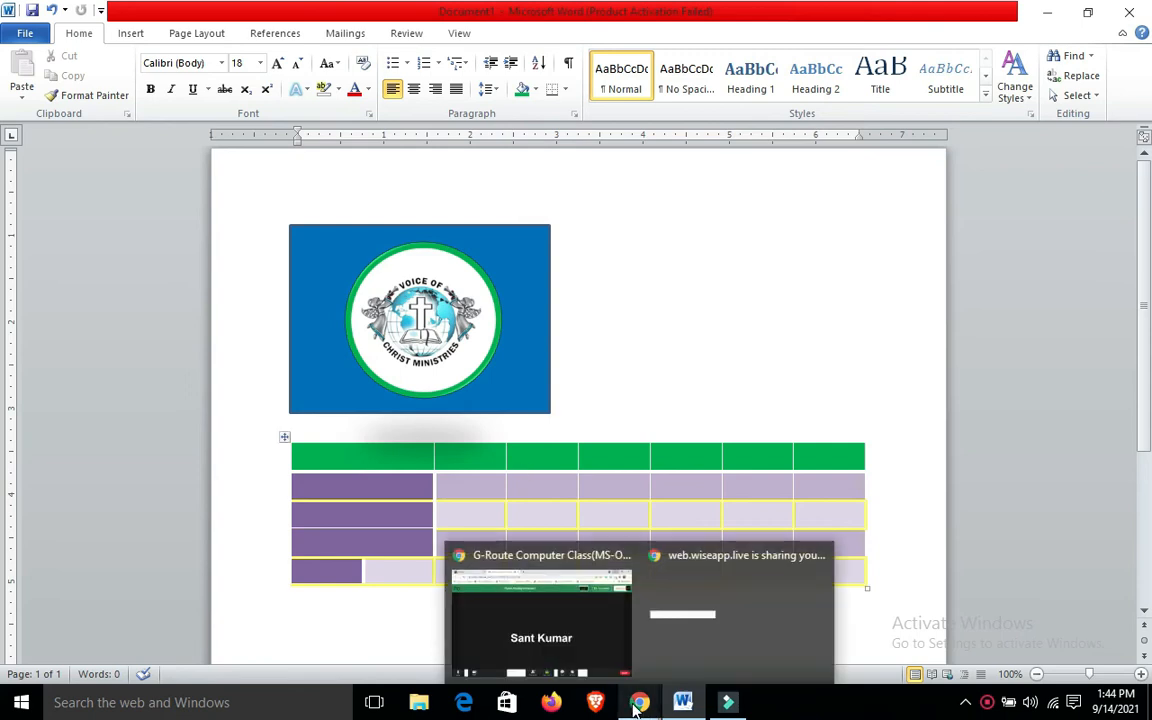
click(572, 658)
click(543, 654)
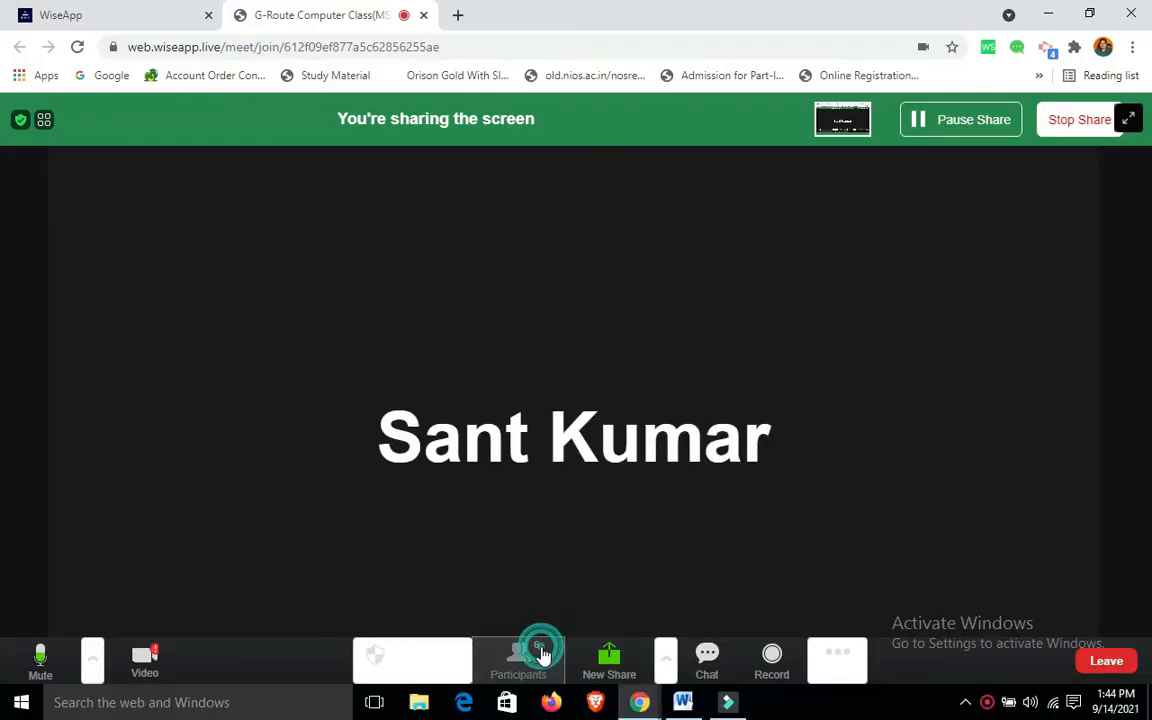
click(811, 112)
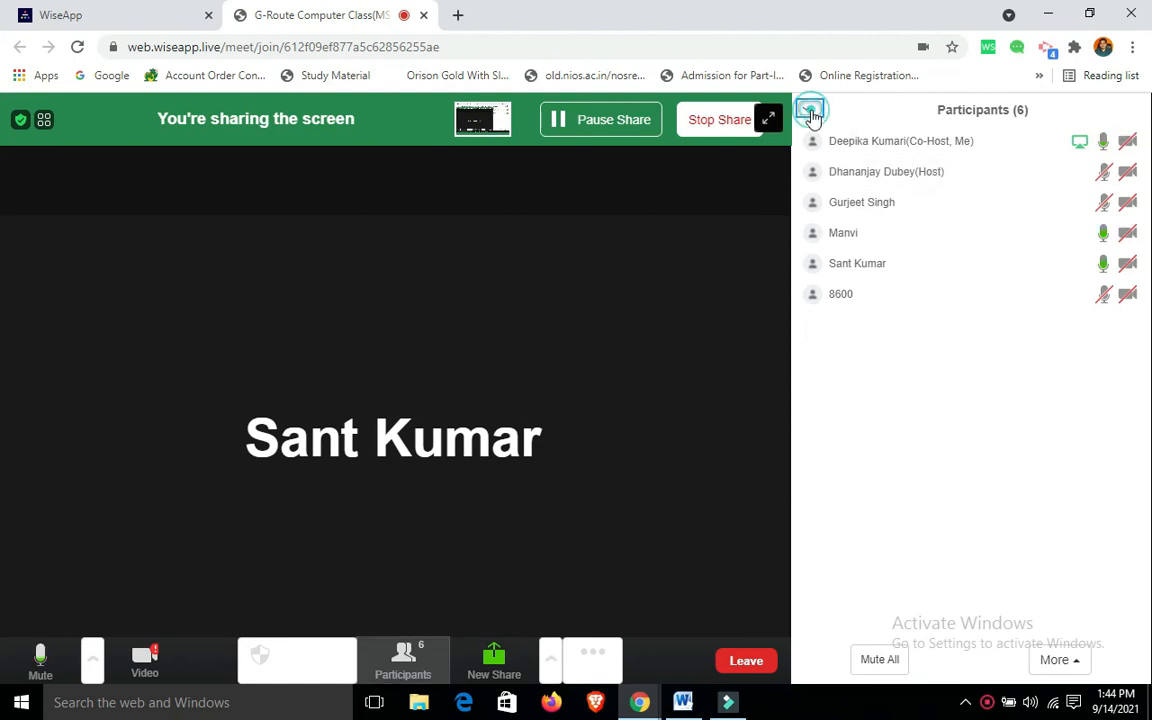
click(820, 134)
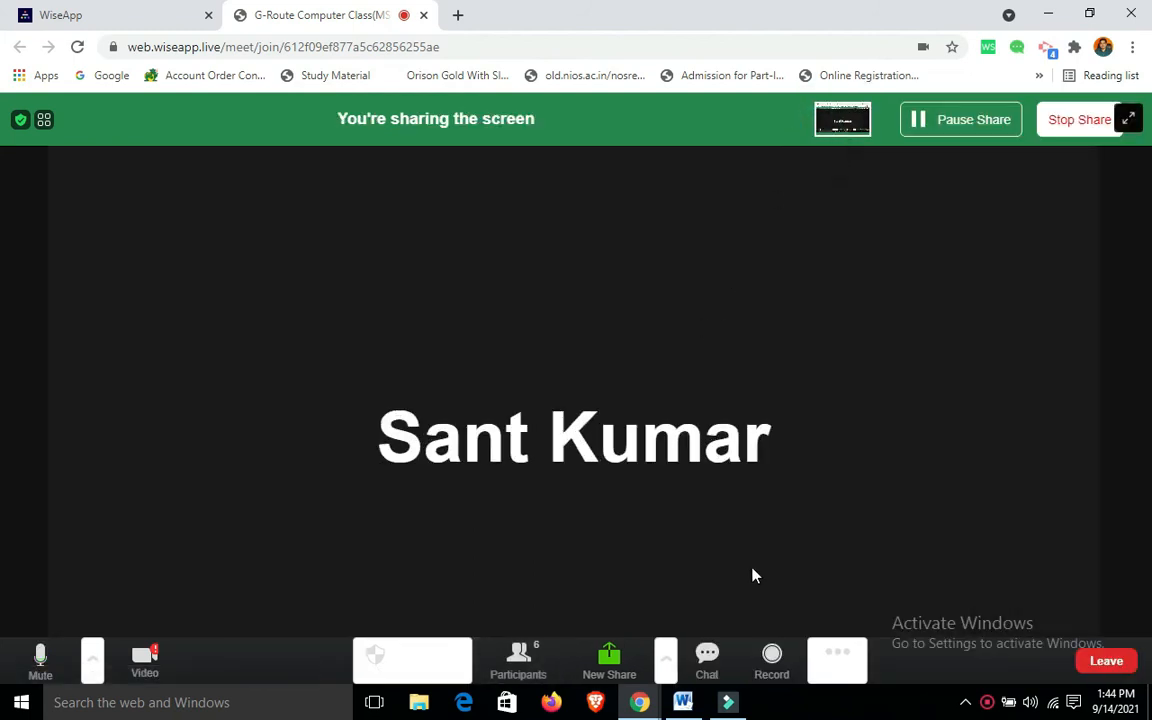
Switch back to Word and select the logo picture on the blue rectangle
click(683, 700)
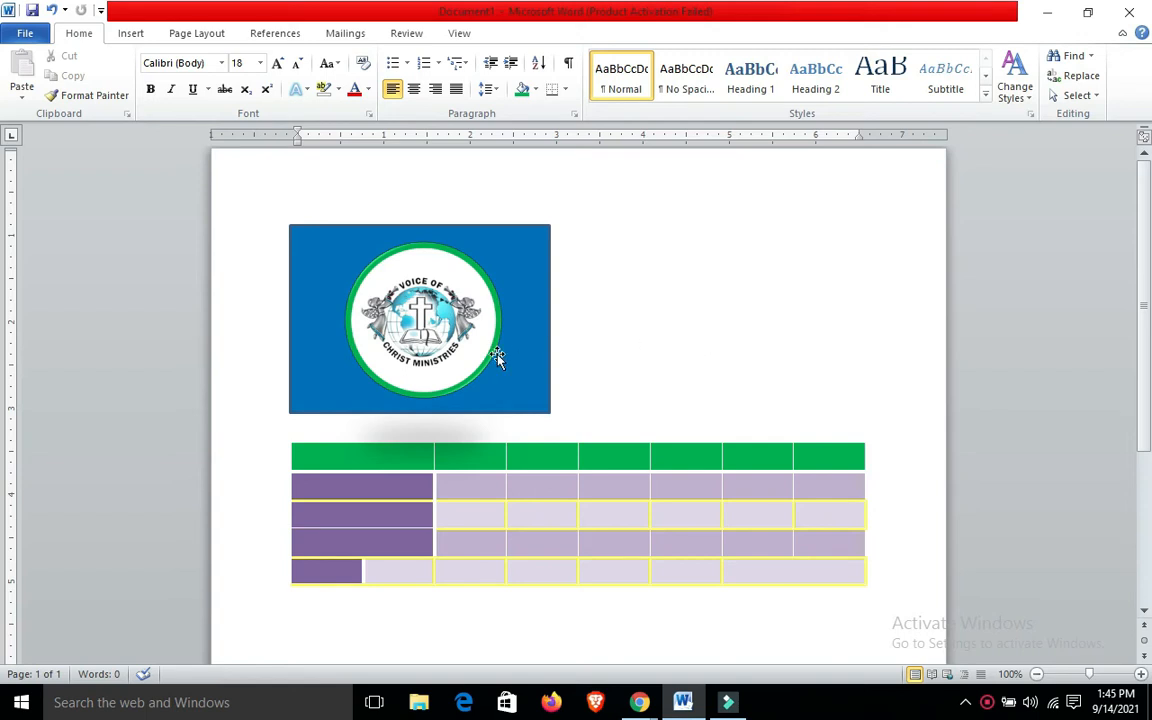
click(438, 322)
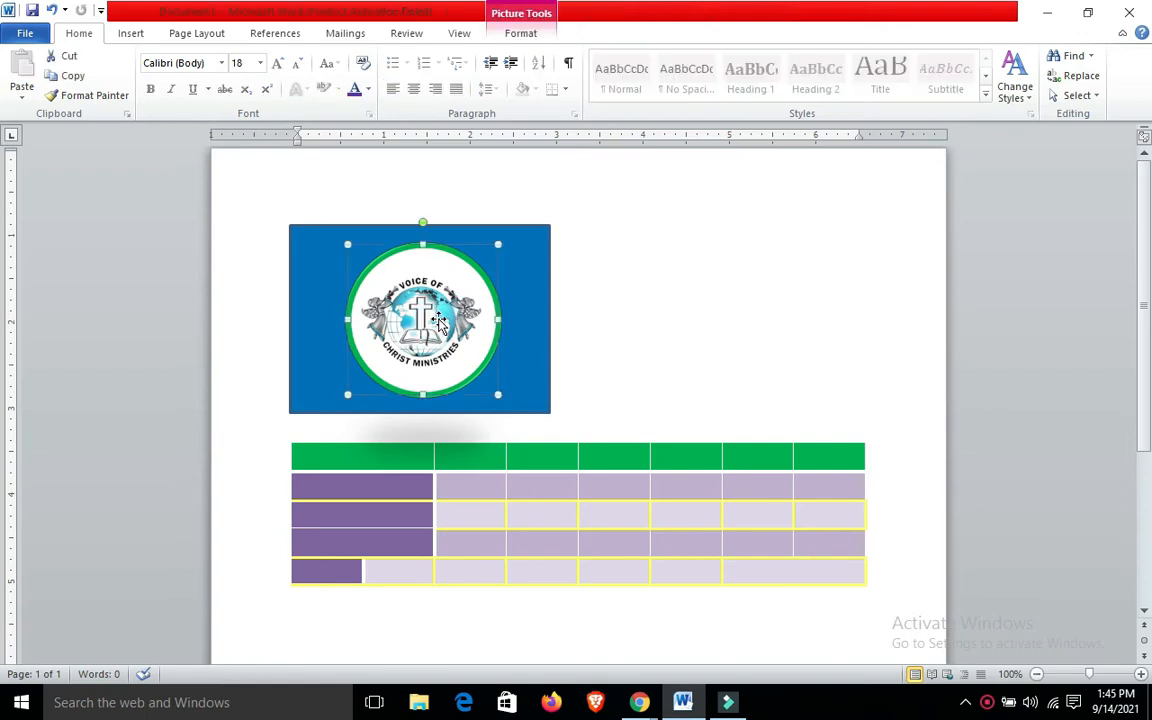
Check the Bring to Front and Send to Back options available for the logo picture
right_click(438, 318)
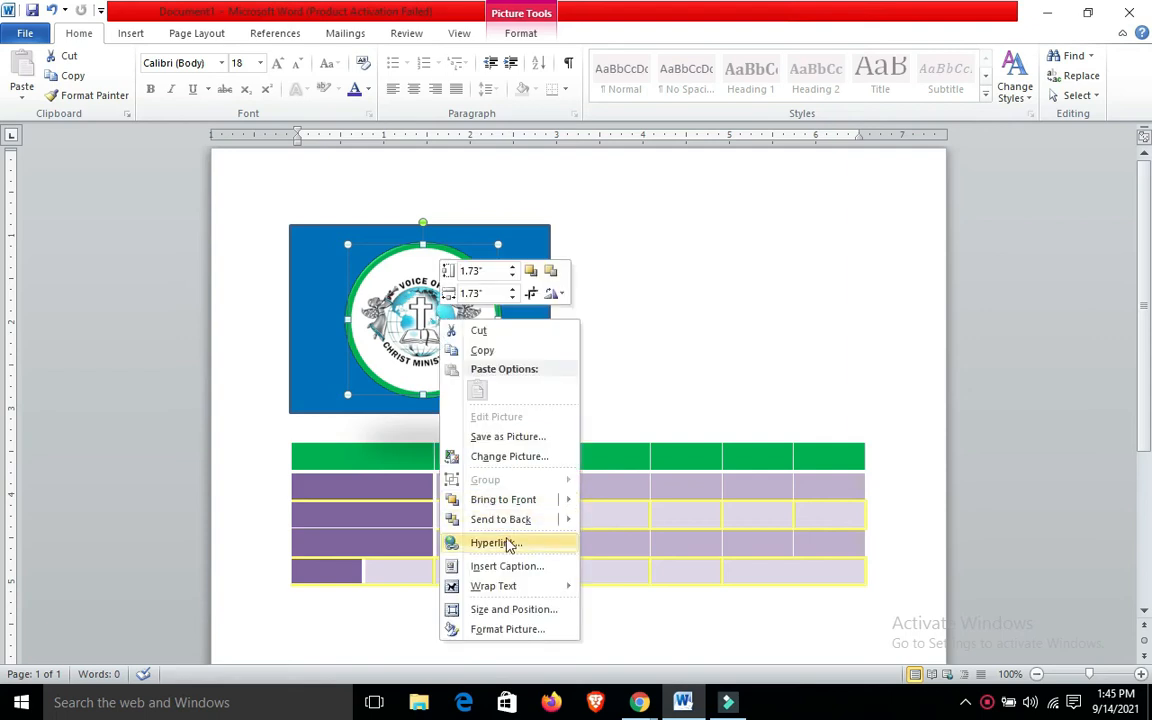
mouse_move(531, 505)
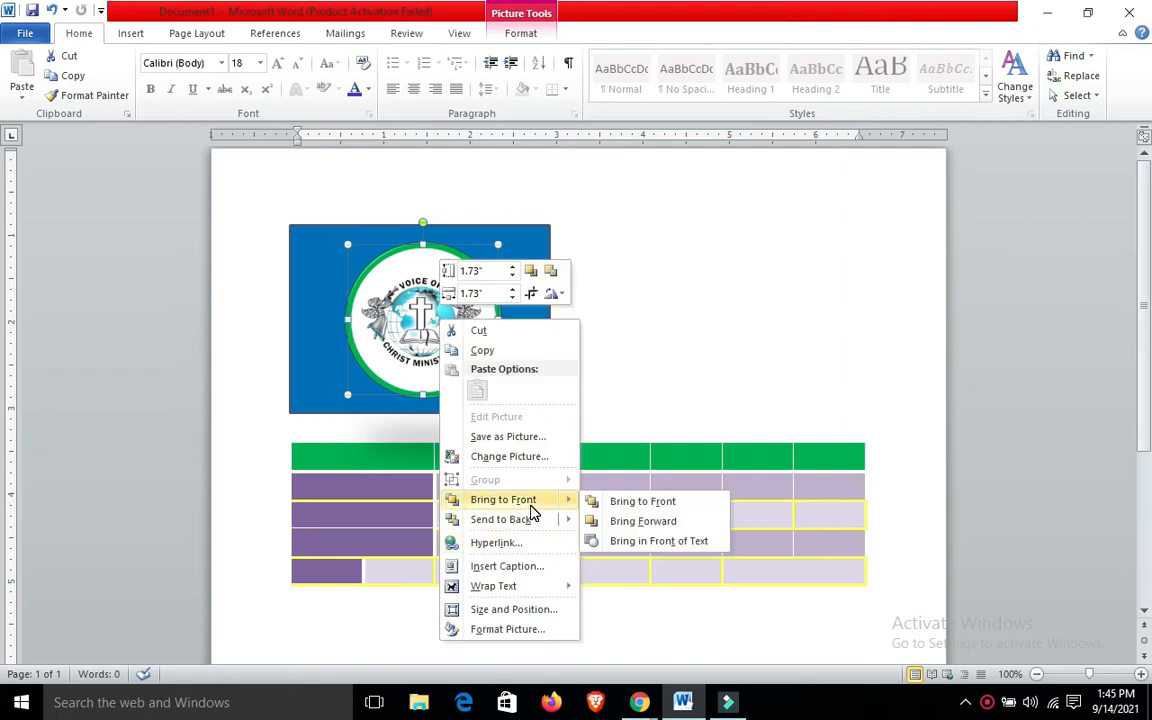
mouse_move(535, 527)
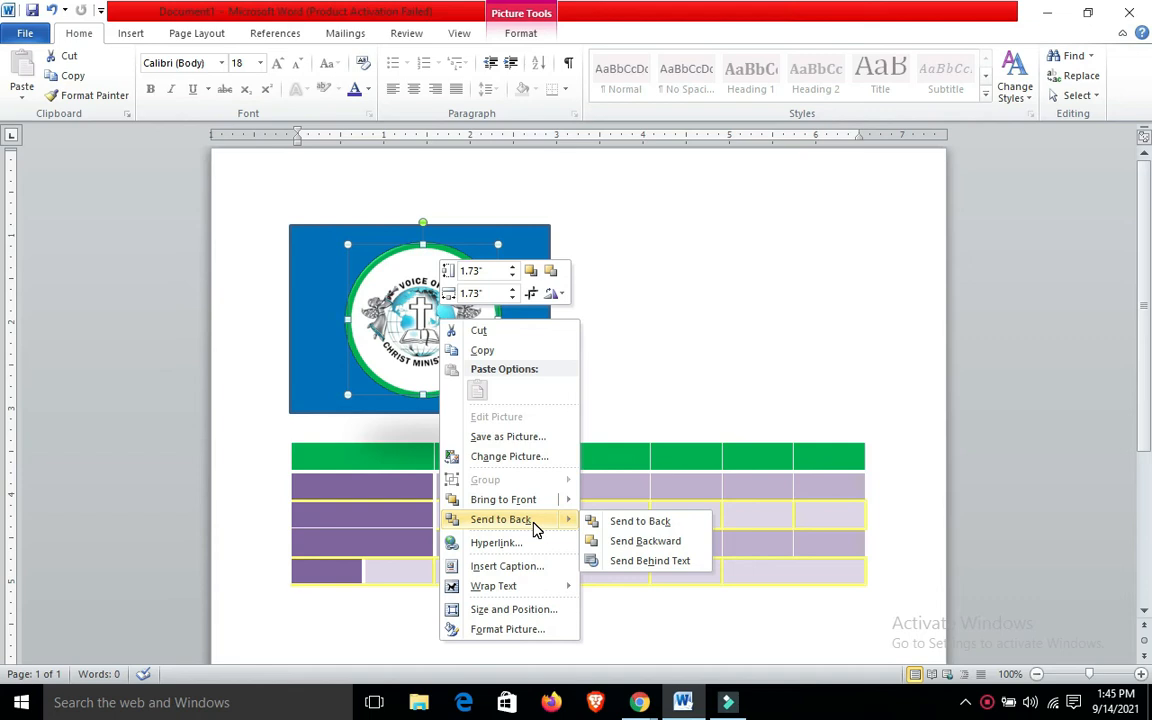
click(700, 314)
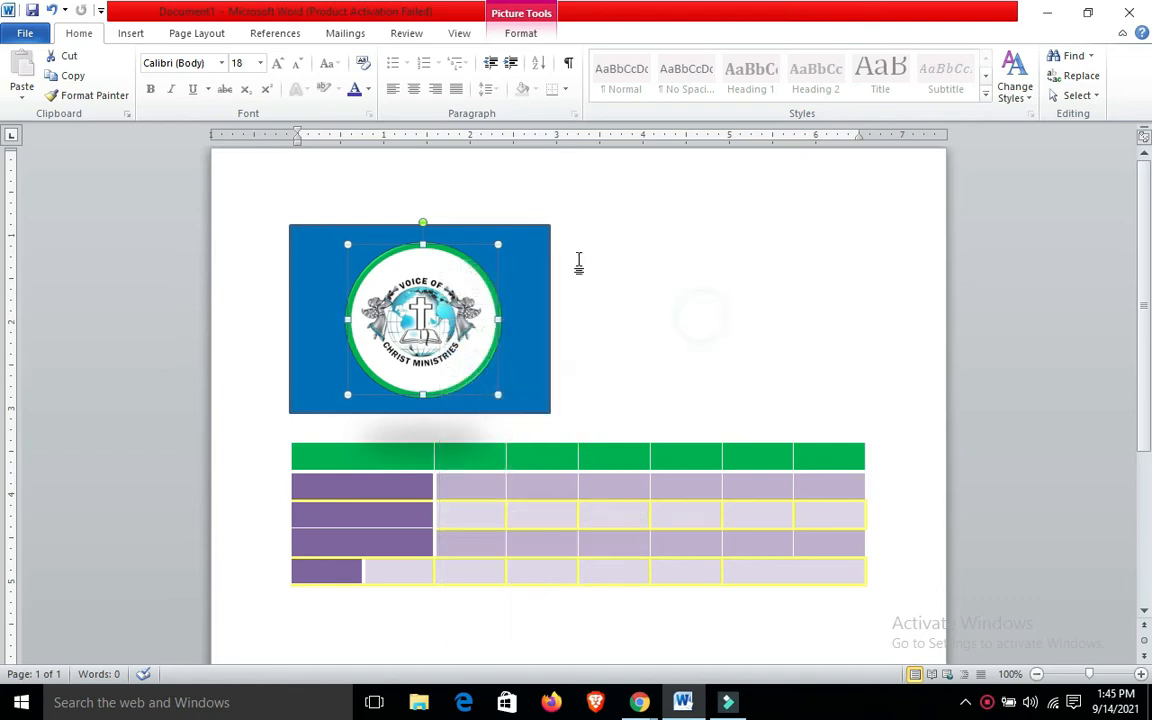
Tilt the blue rectangle clockwise and resize it to about 1.97" by 2.46", keeping it behind the logo
click(467, 270)
click(516, 233)
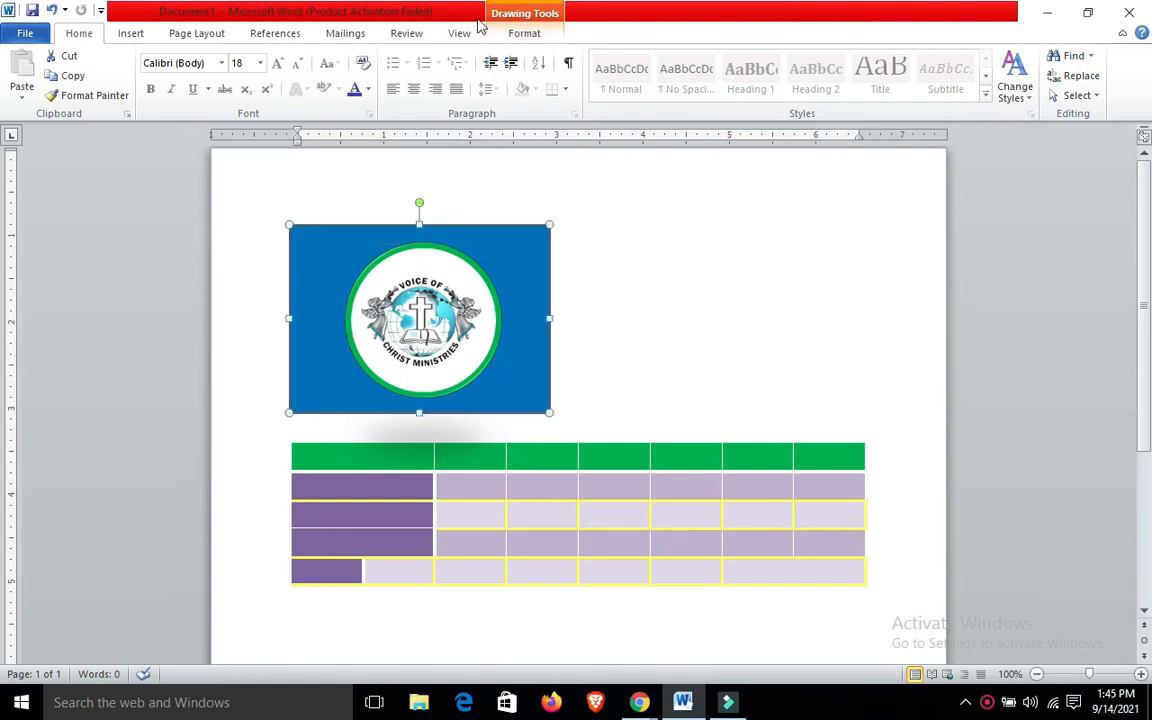
click(508, 34)
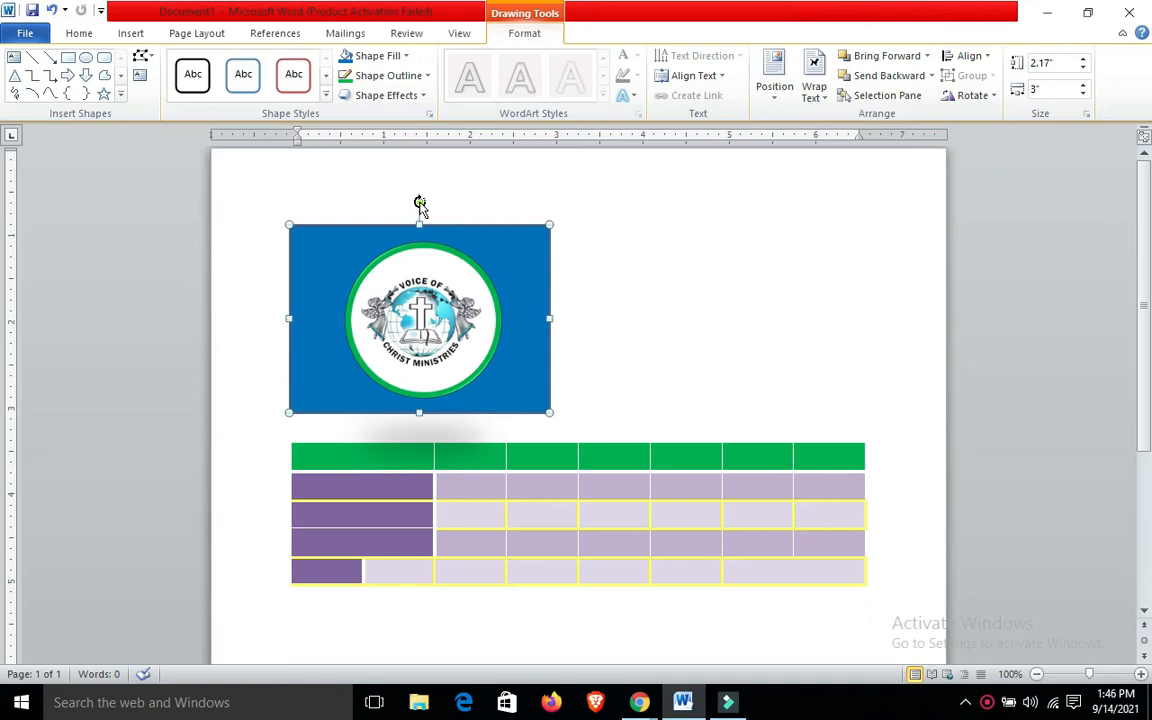
drag(420, 204, 556, 261)
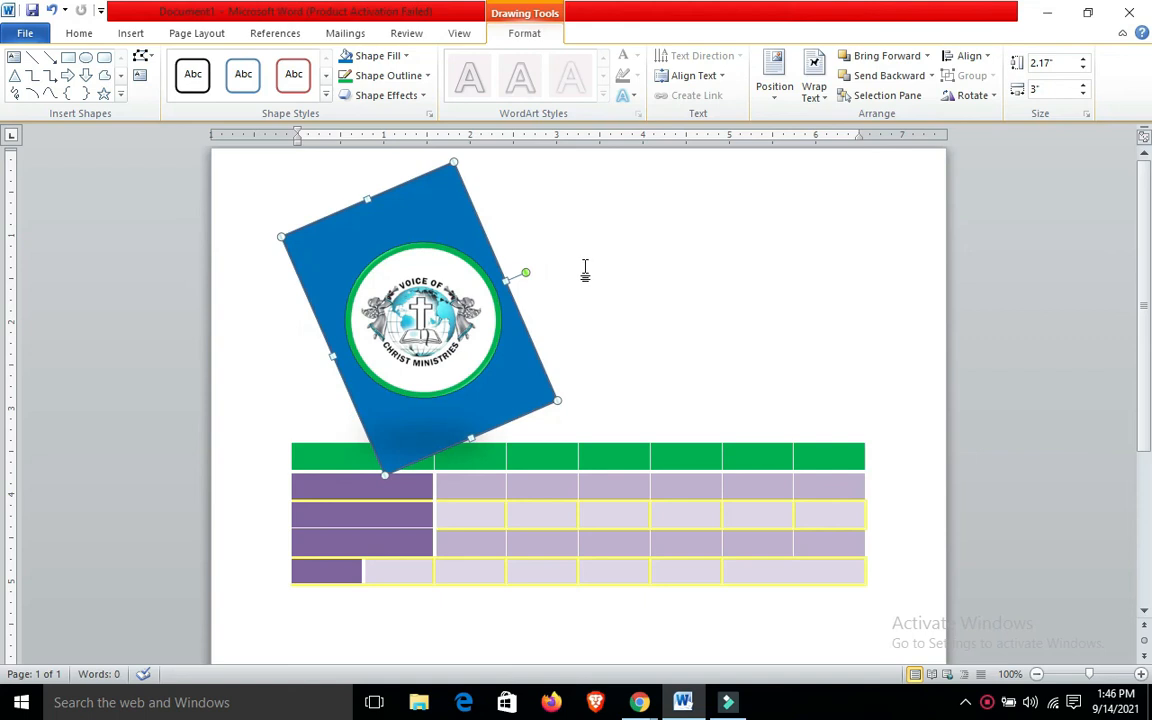
drag(429, 198, 402, 180)
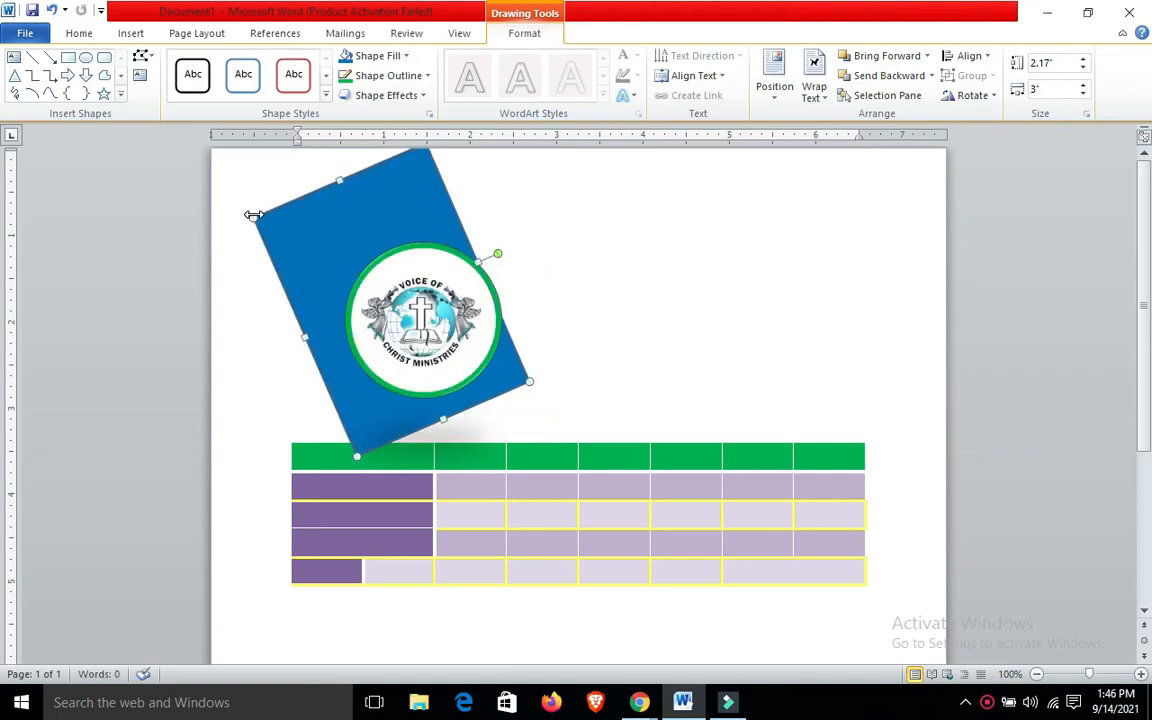
drag(253, 216, 307, 244)
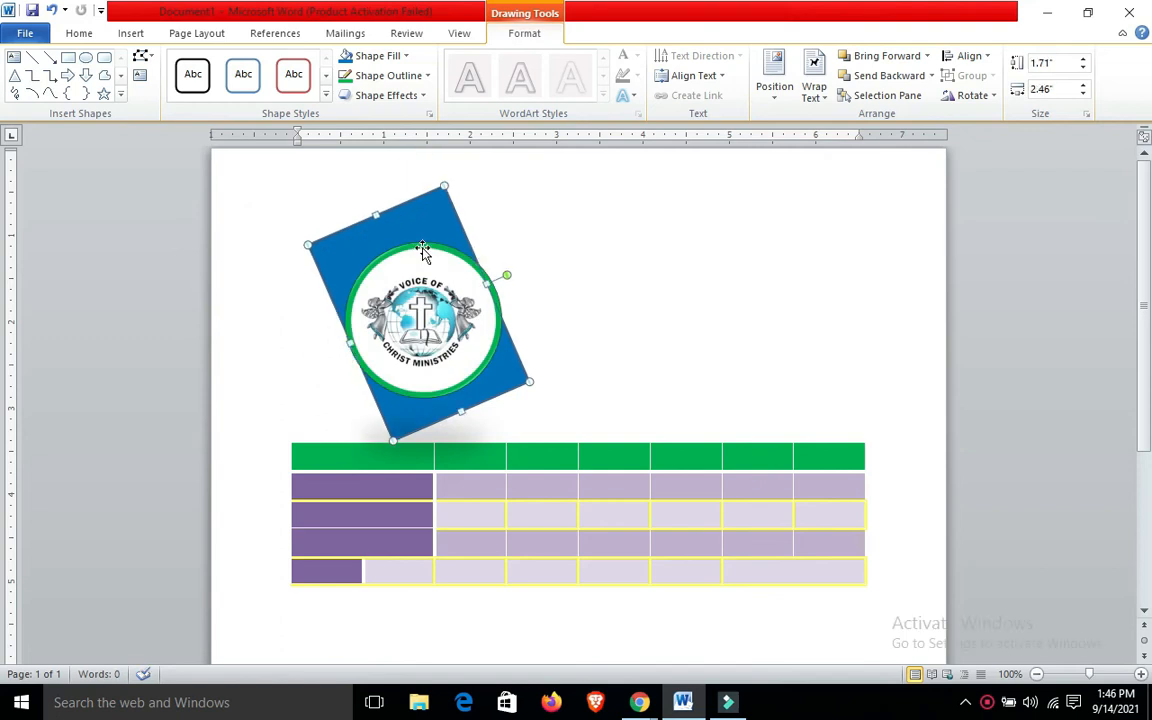
drag(487, 285, 477, 252)
click(596, 236)
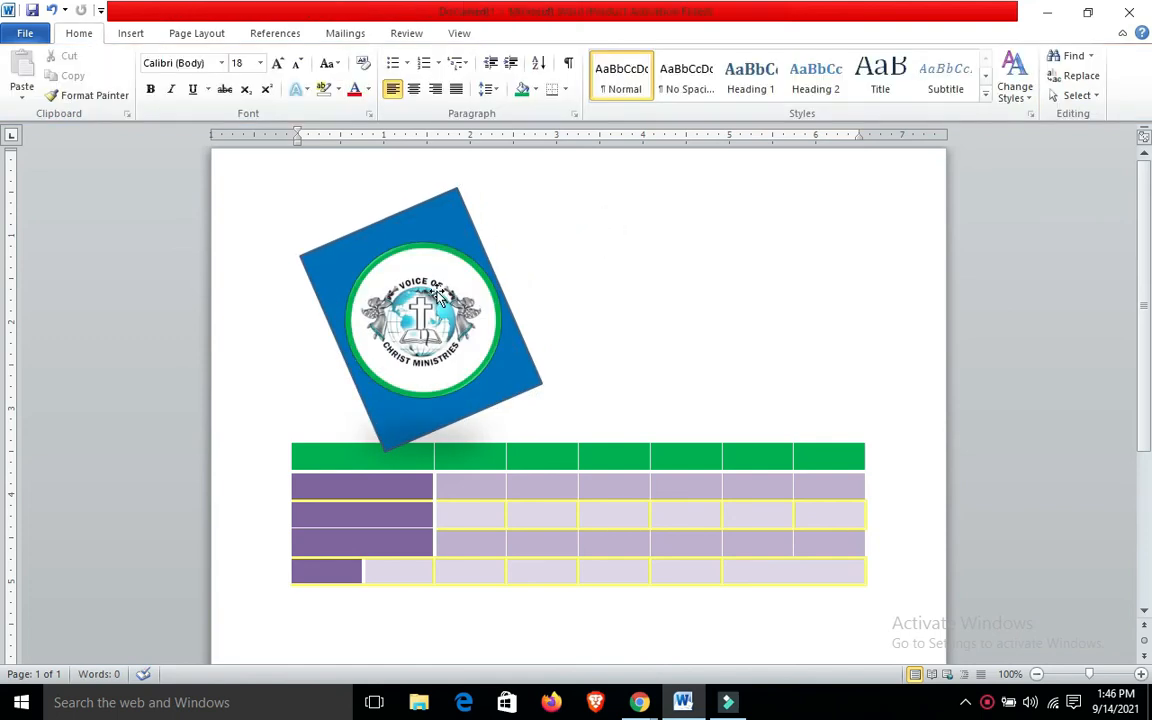
Rotate the tilted blue rectangle until it stands upright in portrait orientation behind the logo
click(452, 218)
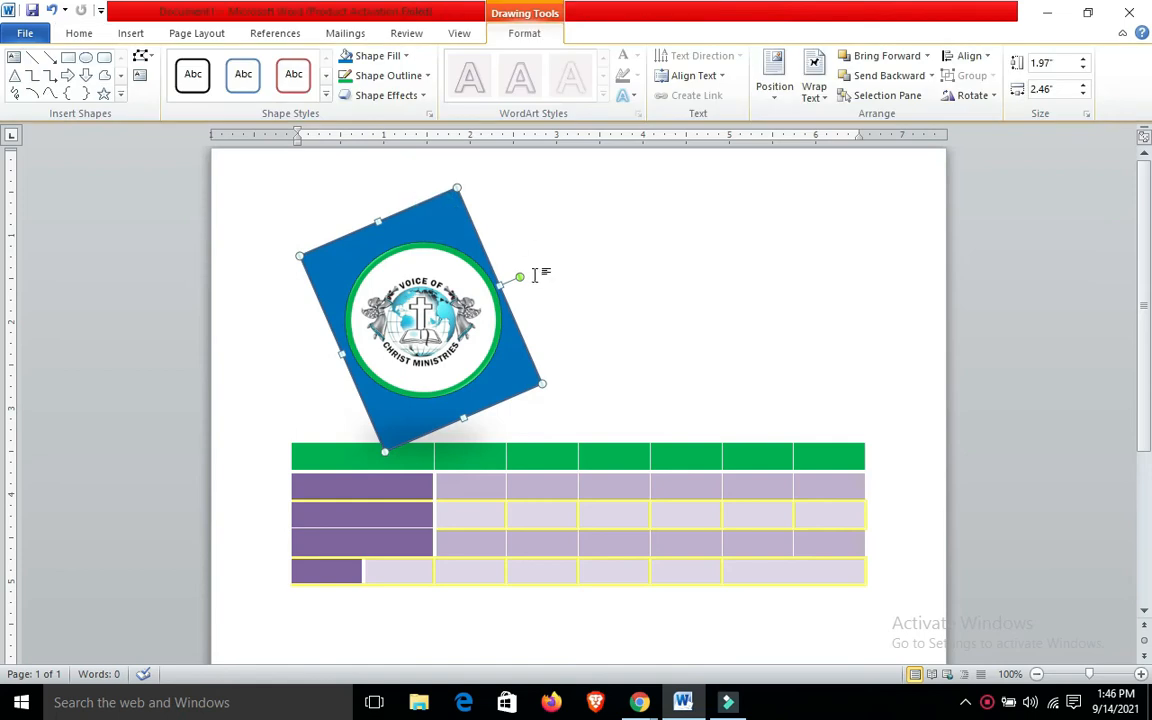
click(427, 268)
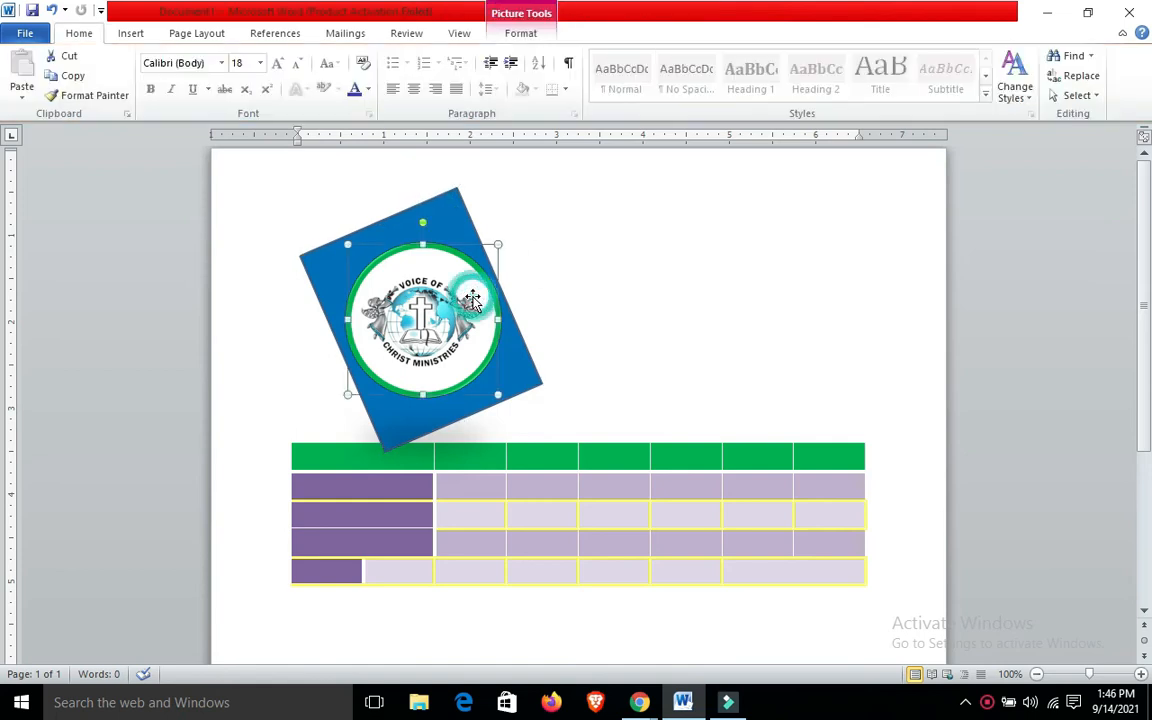
click(451, 205)
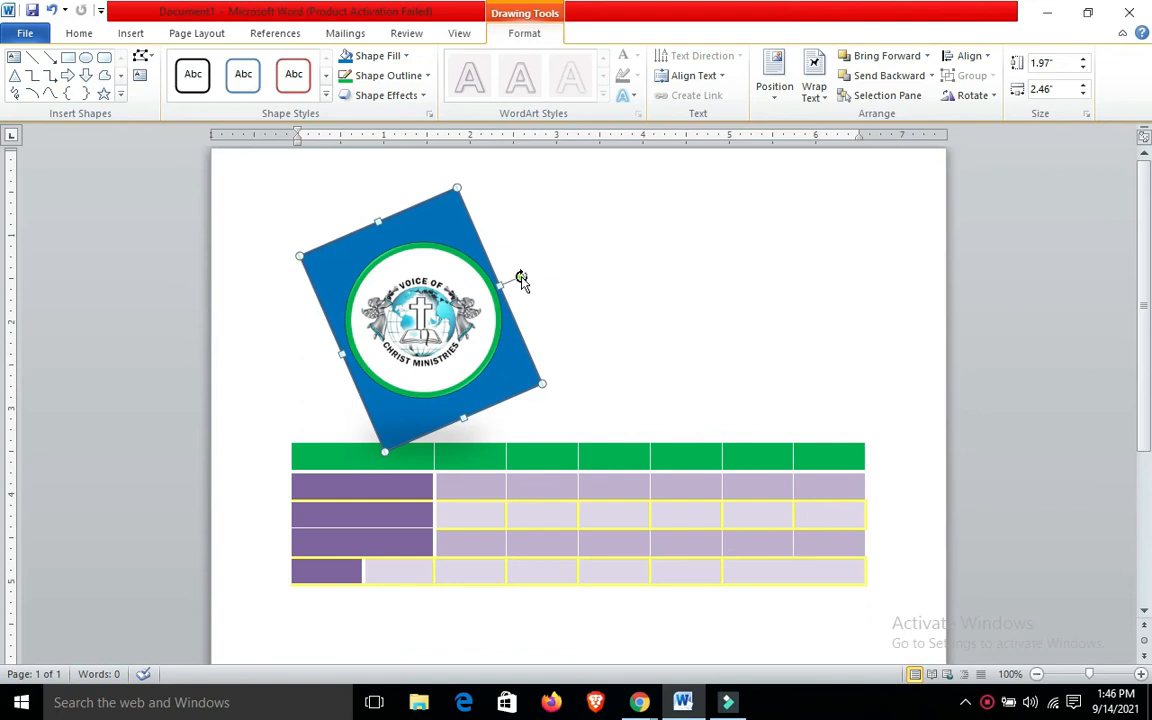
drag(520, 277, 586, 306)
click(630, 265)
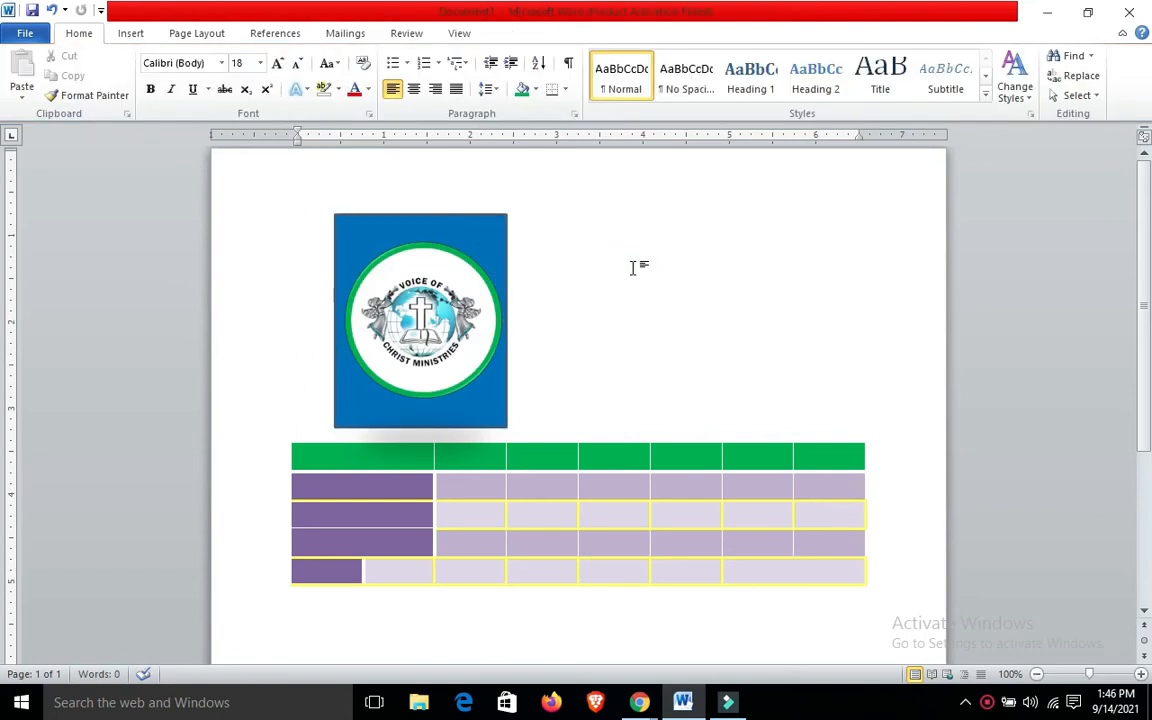
Compare the formatting options offered for the blue rectangle with those offered for the logo picture
click(465, 215)
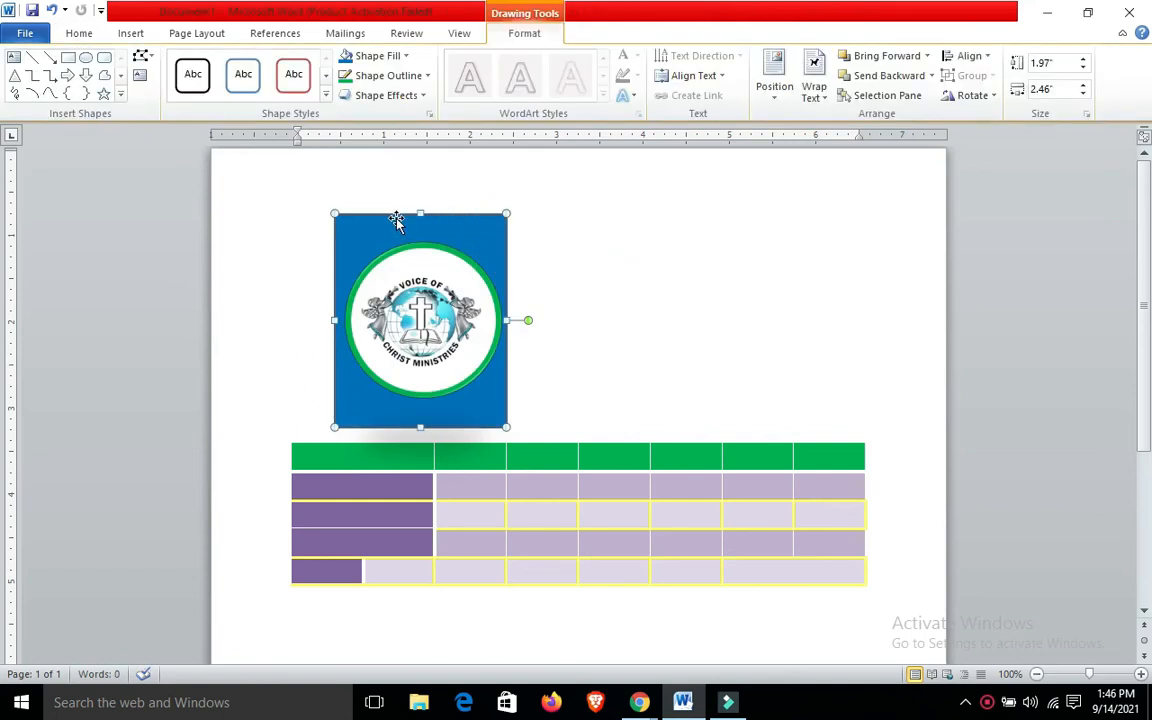
click(135, 35)
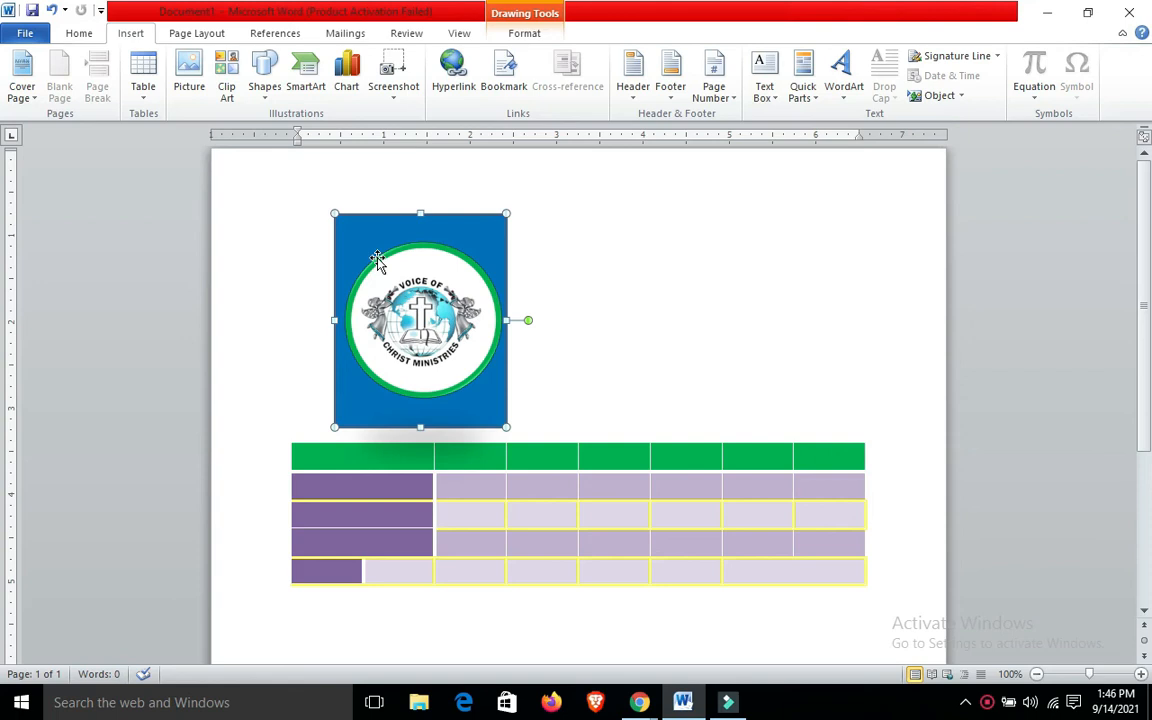
click(446, 257)
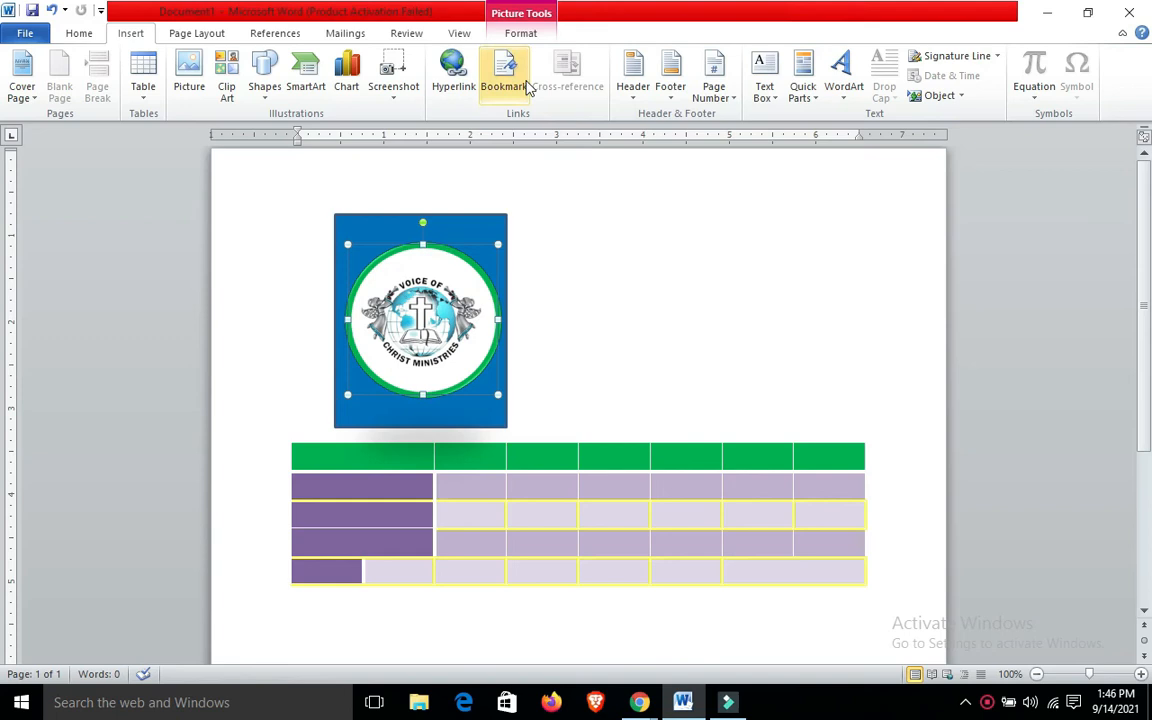
click(520, 34)
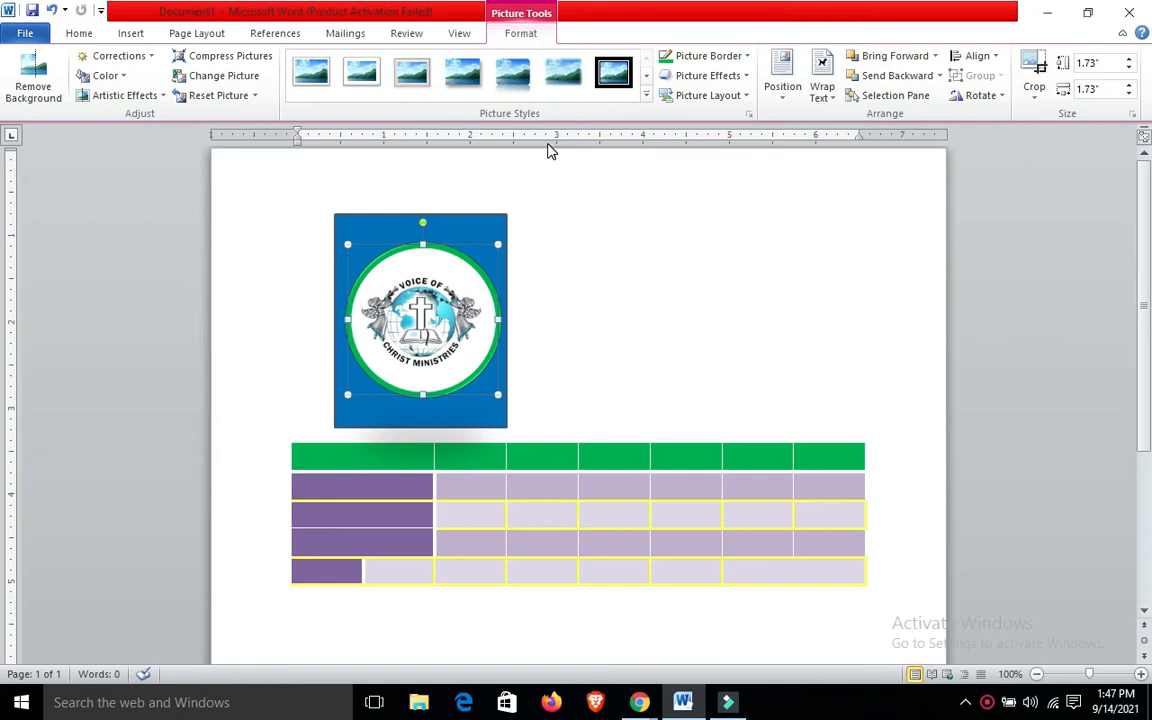
click(478, 203)
click(479, 214)
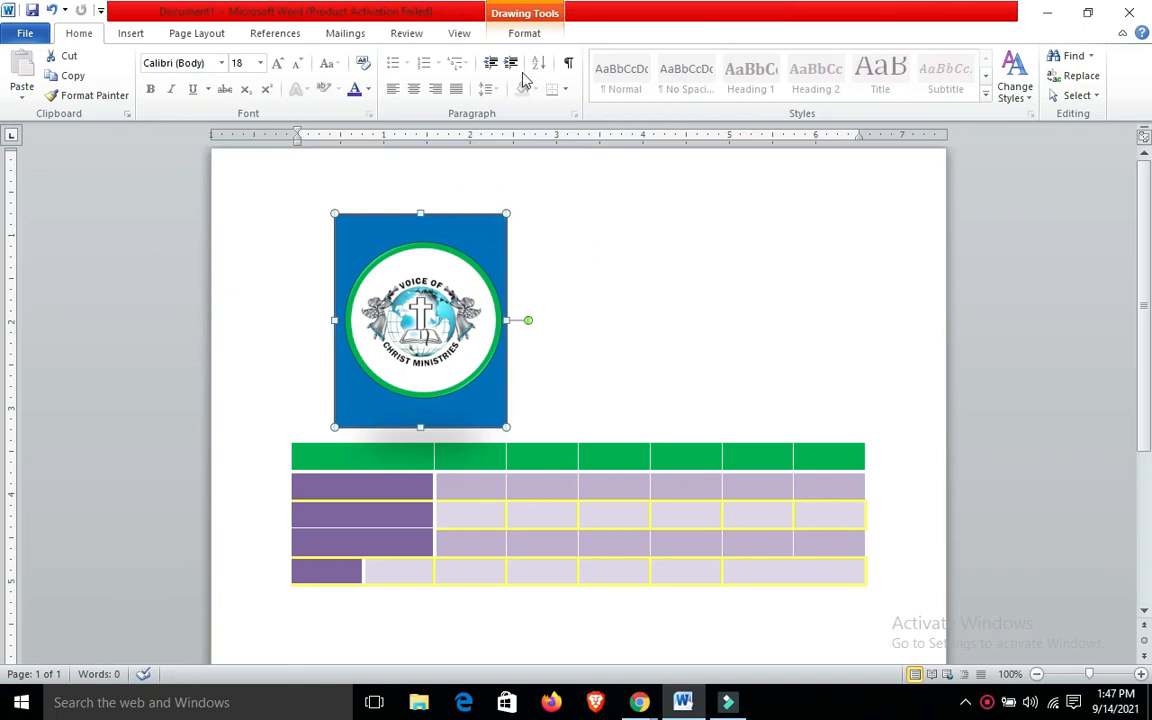
click(533, 35)
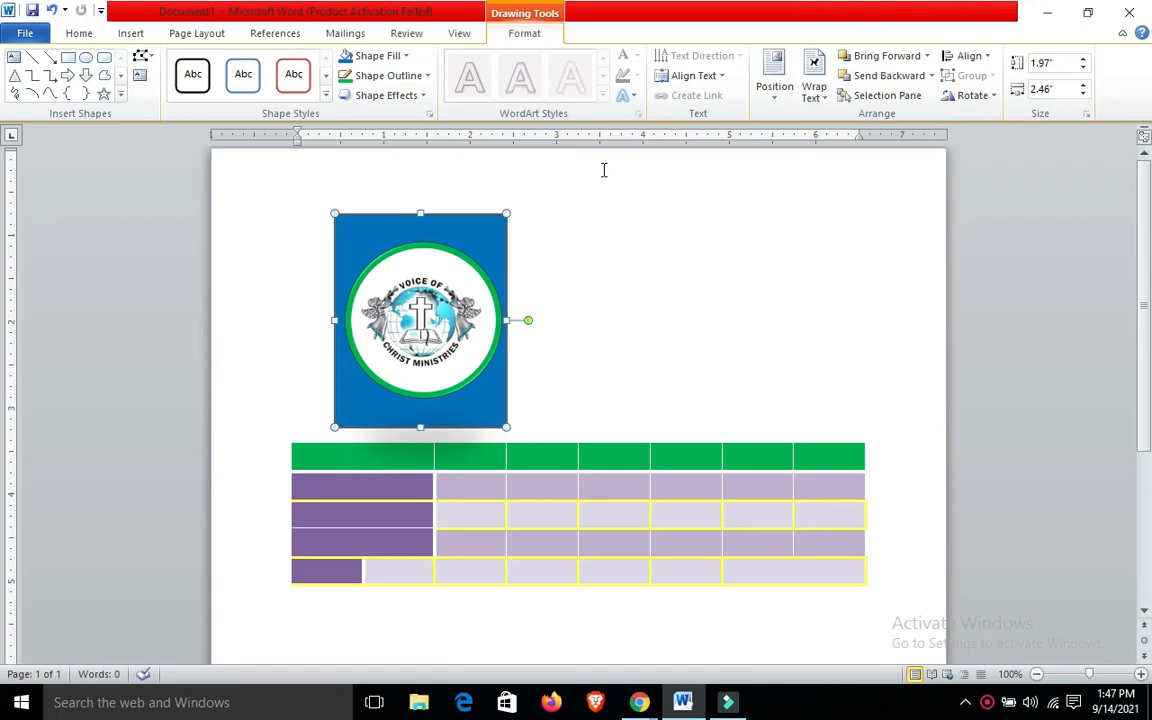
click(432, 288)
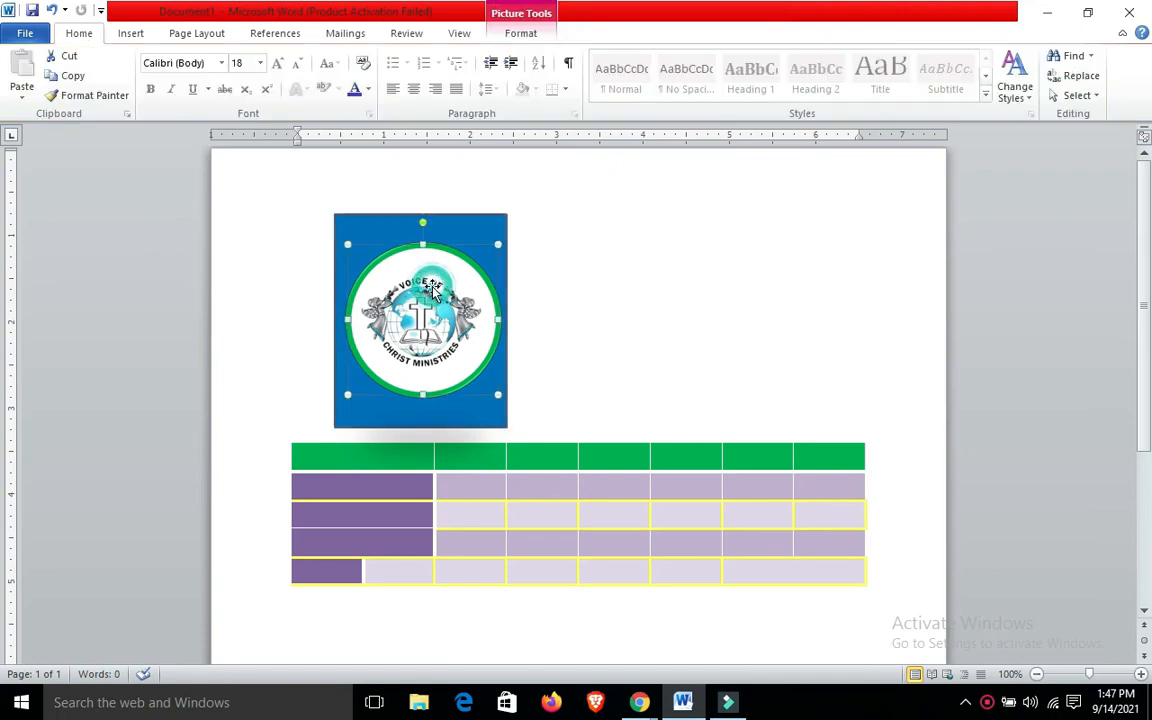
Try cropping the logo picture to about 1.26" by 1.33" from two opposite corners, and undo the crop
click(521, 35)
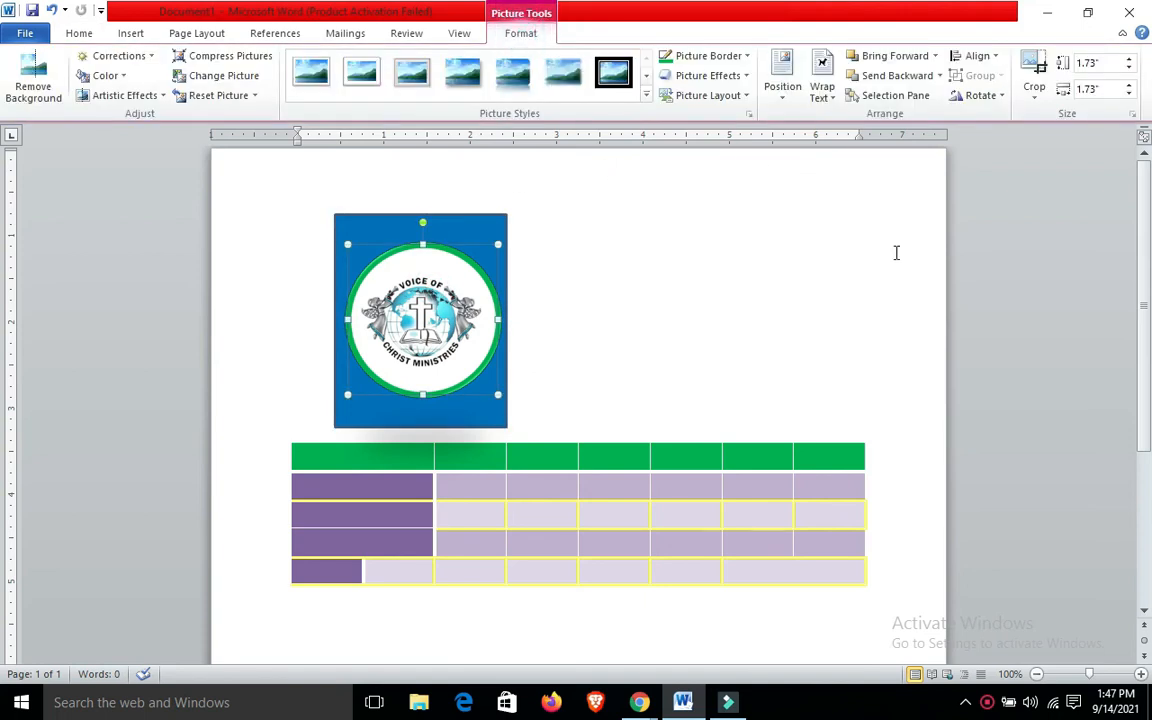
click(1036, 94)
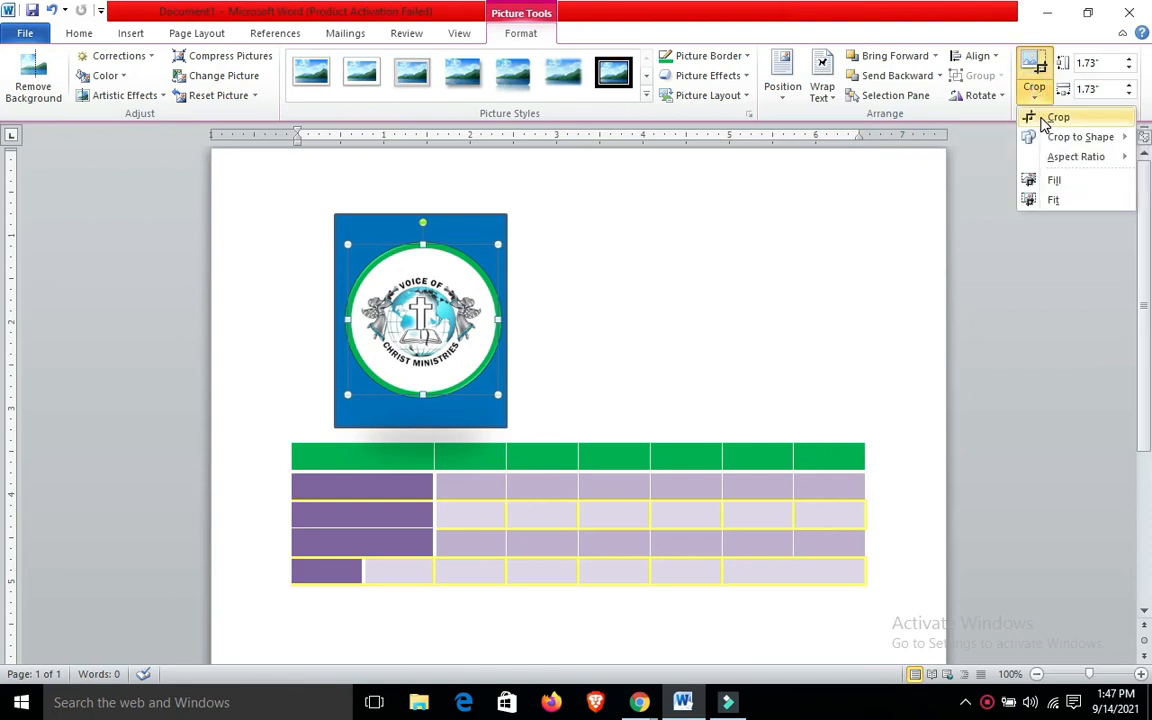
click(1050, 118)
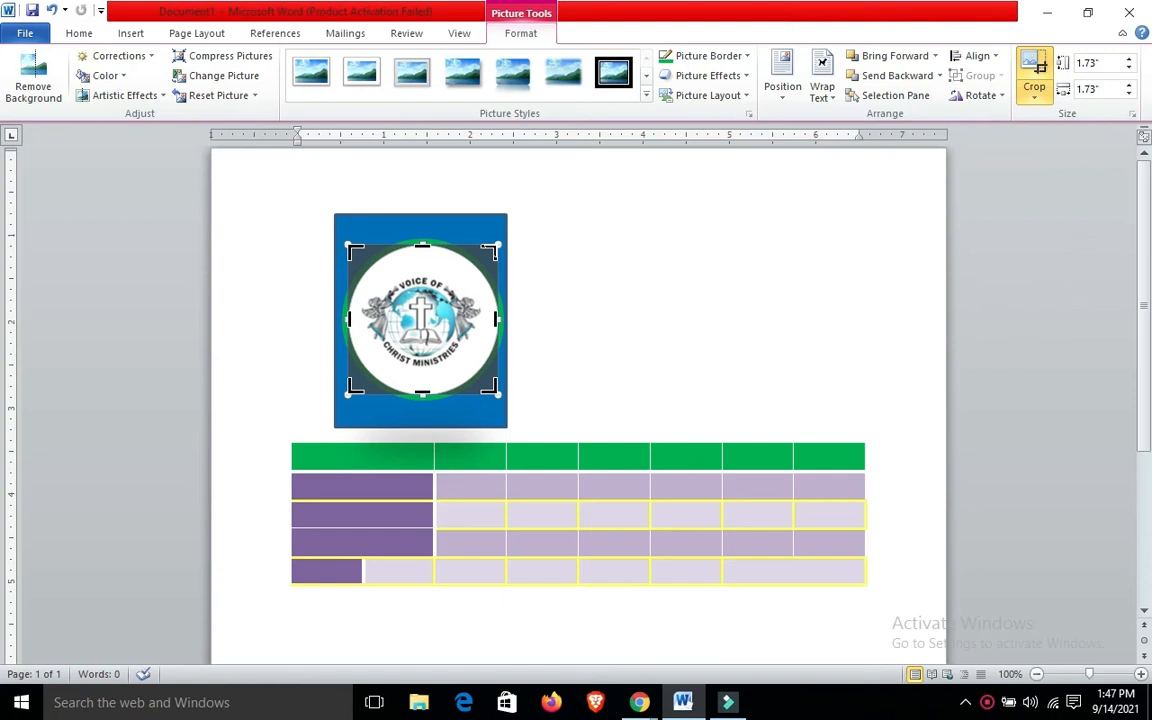
drag(490, 248, 478, 270)
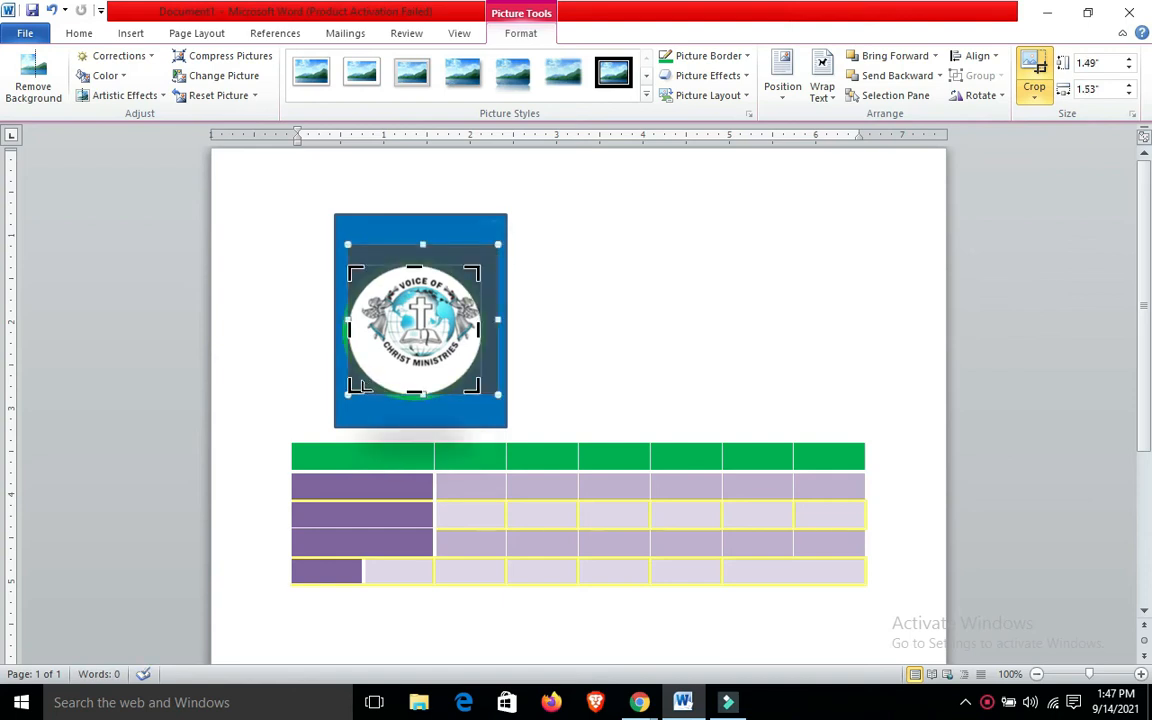
mouse_move(356, 391)
mouse_down()
mouse_move(381, 368)
mouse_move(366, 372)
mouse_up()
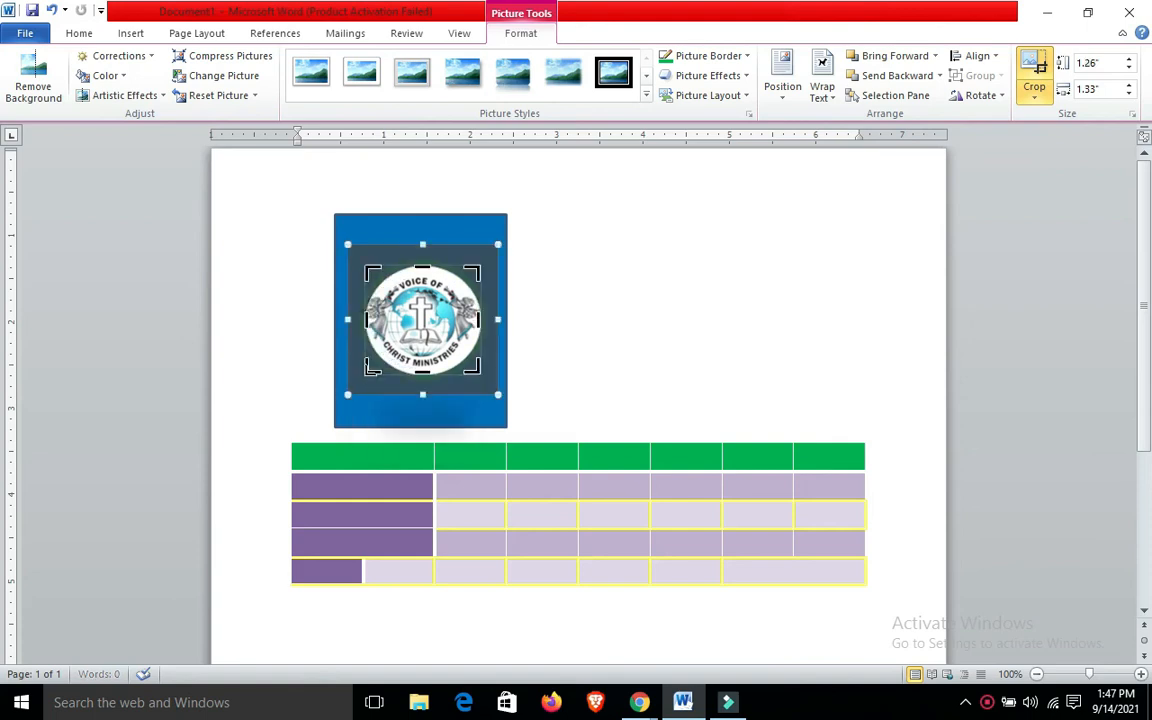
click(697, 259)
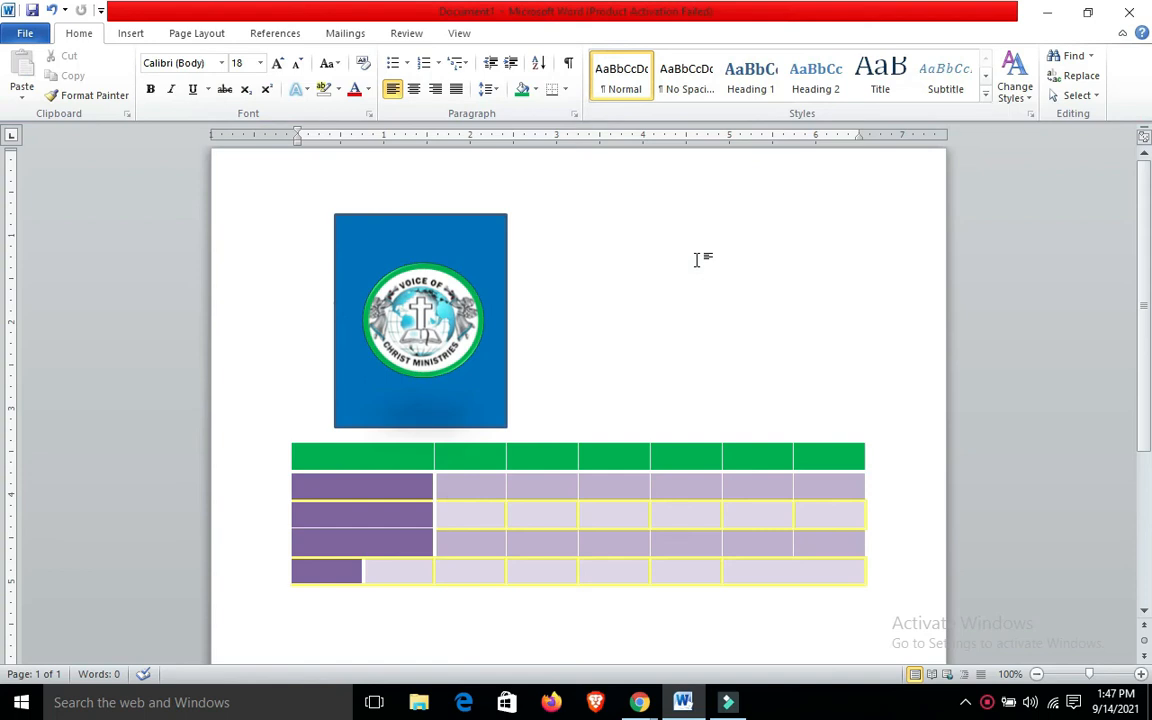
key(ctrl+z)
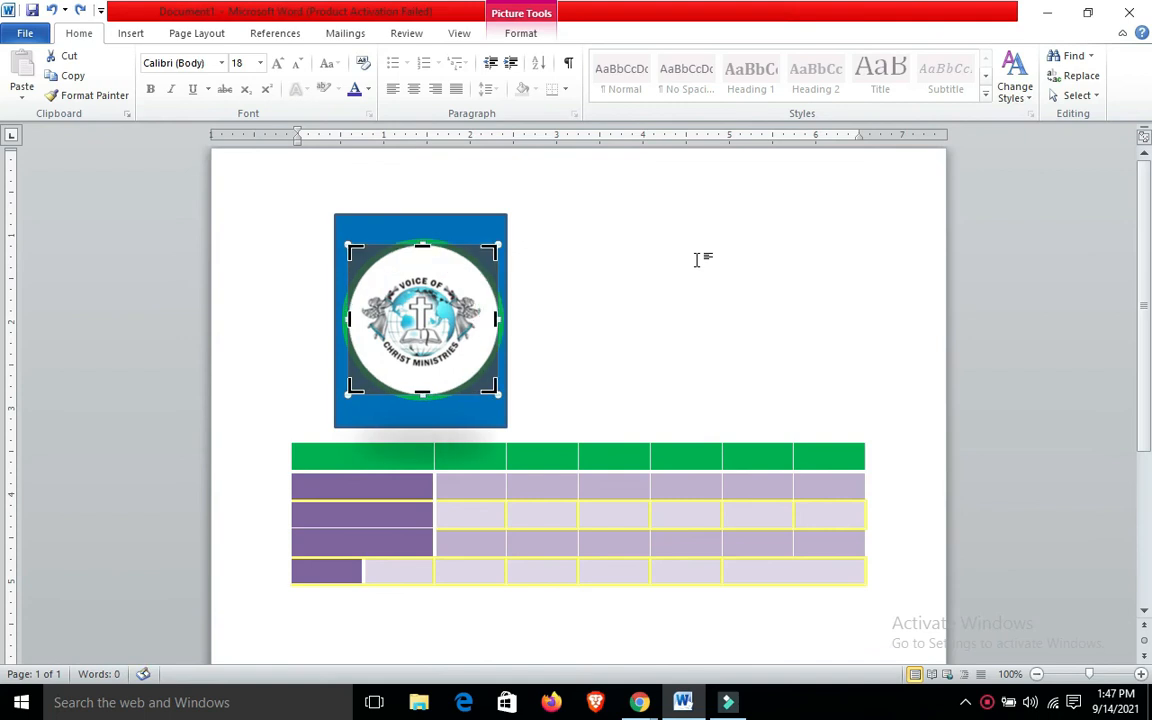
click(697, 260)
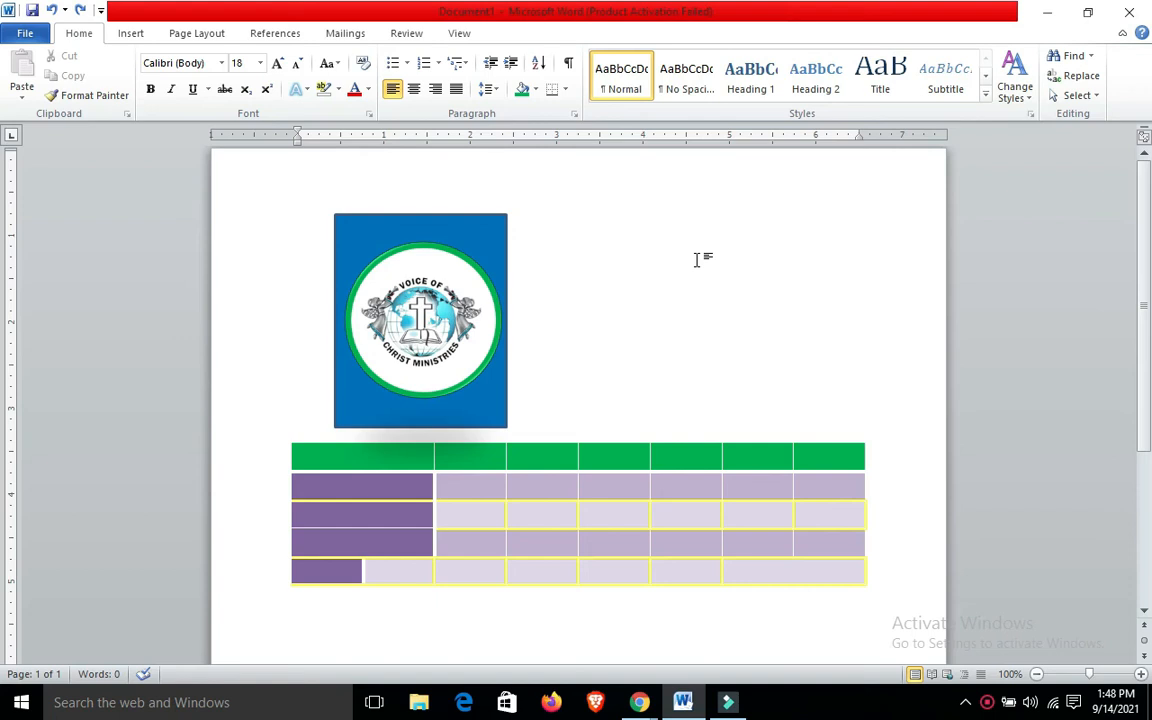
Delete the blue rectangle and place the logo picture, proportionally reduced, just above the left end of the table
click(455, 238)
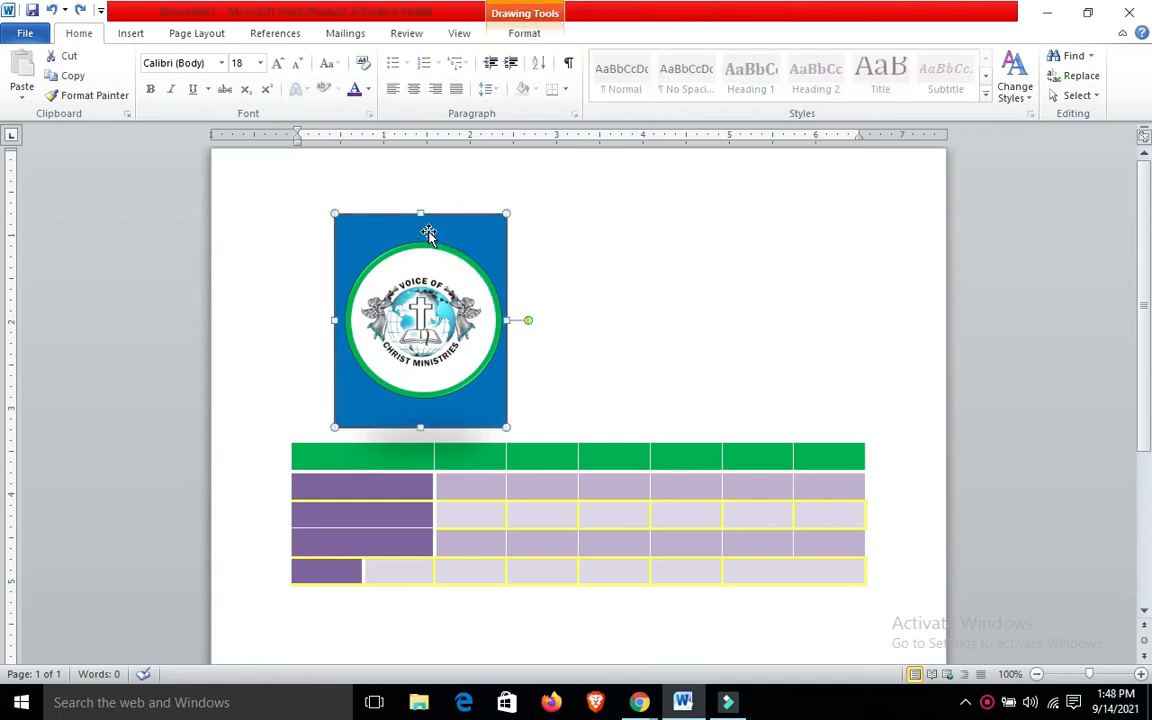
key(Delete)
click(427, 259)
drag(427, 259, 366, 288)
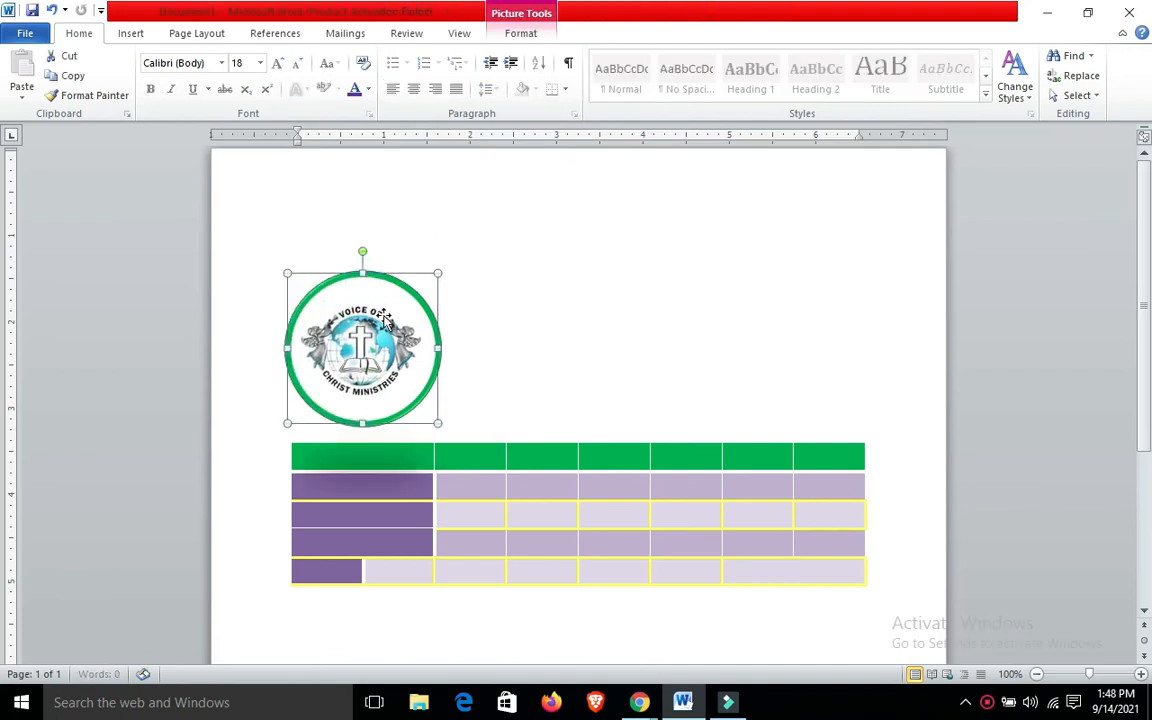
drag(437, 421, 397, 382)
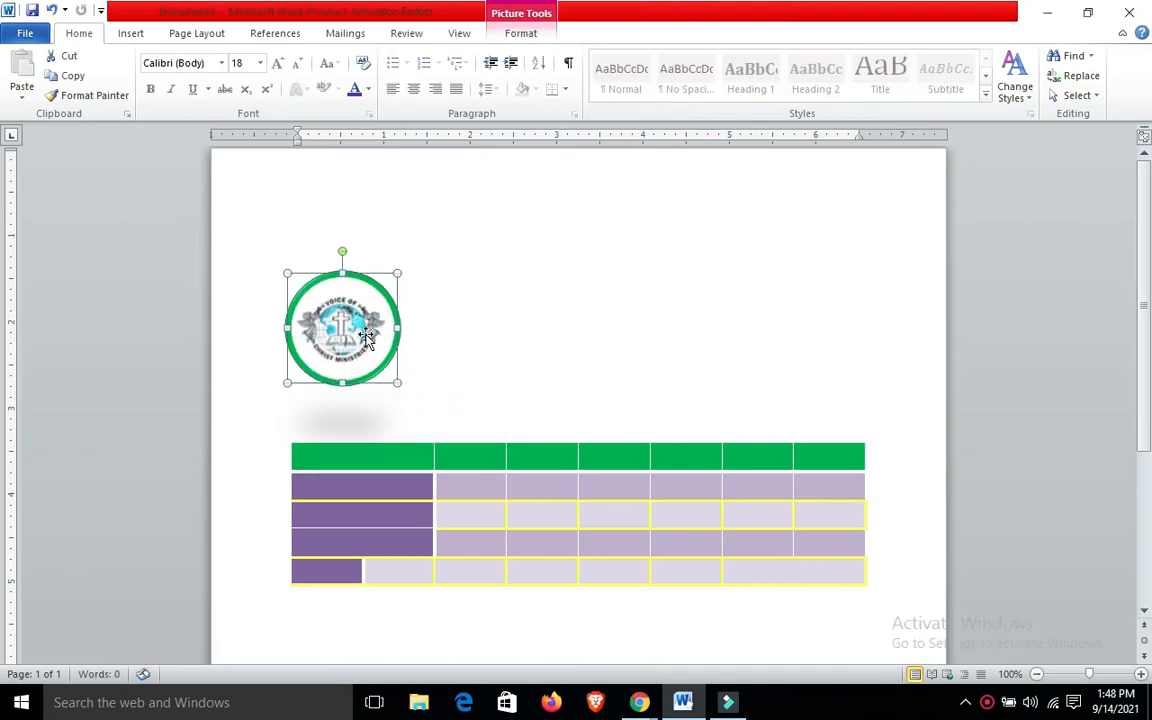
drag(366, 337, 378, 385)
click(546, 338)
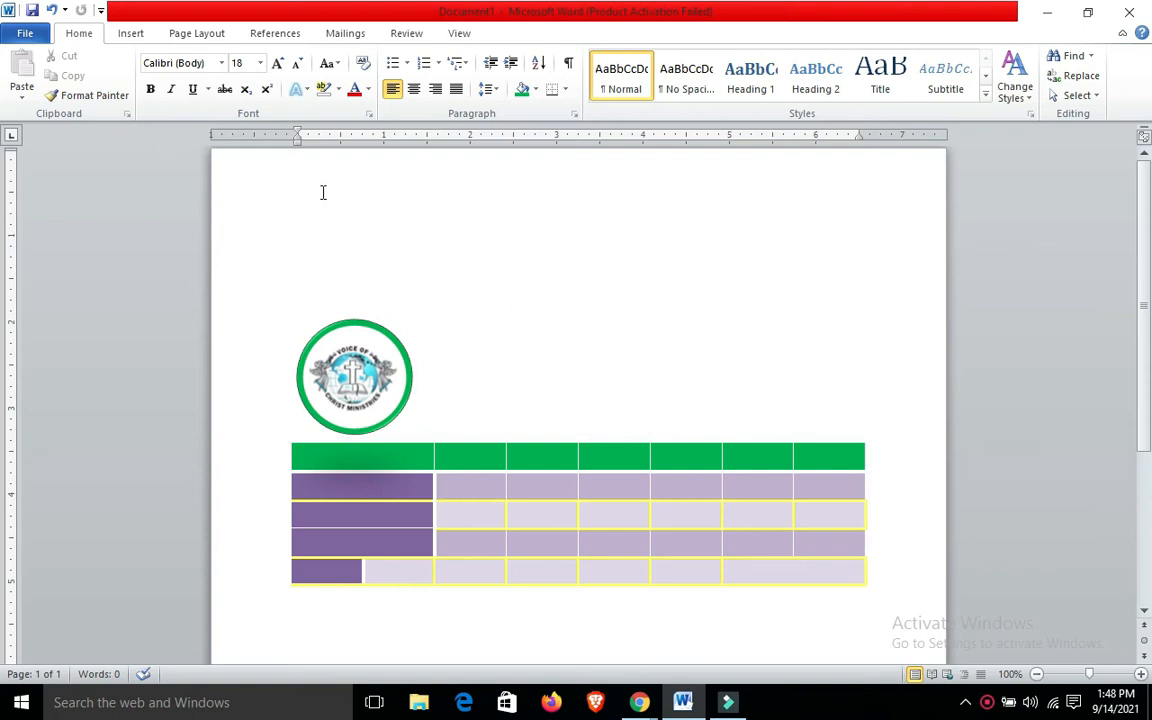
scroll(4, 394, down, 2)
scroll(4, 394, down, 2)
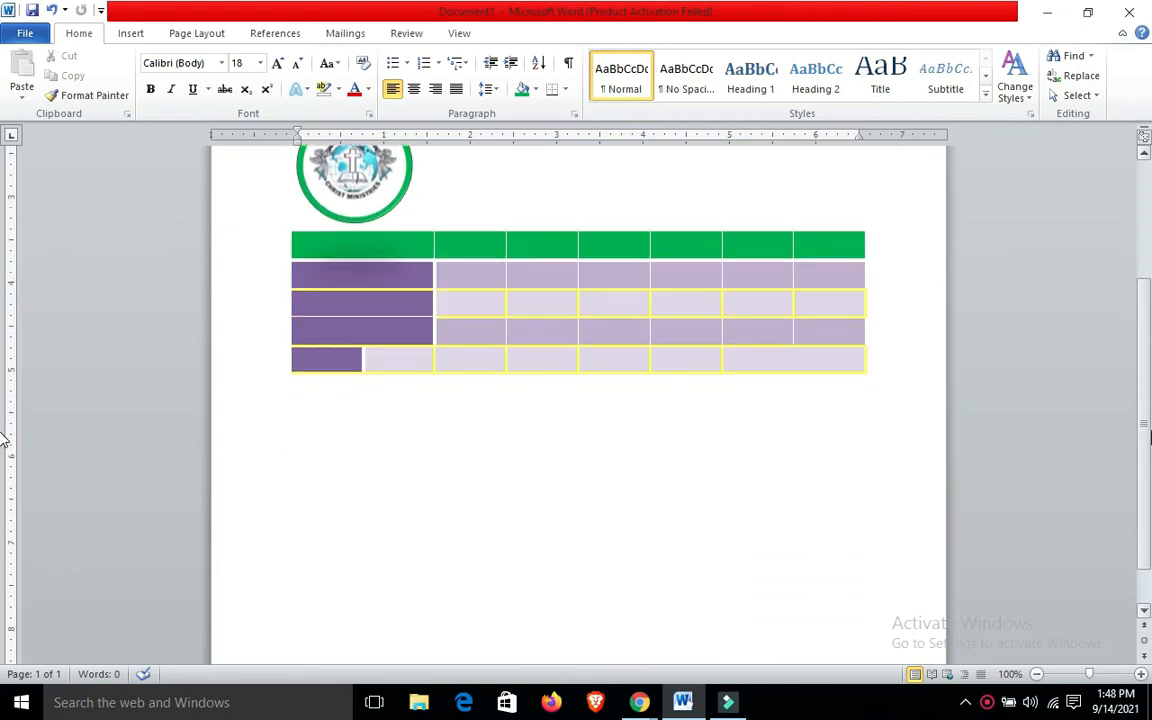
click(528, 403)
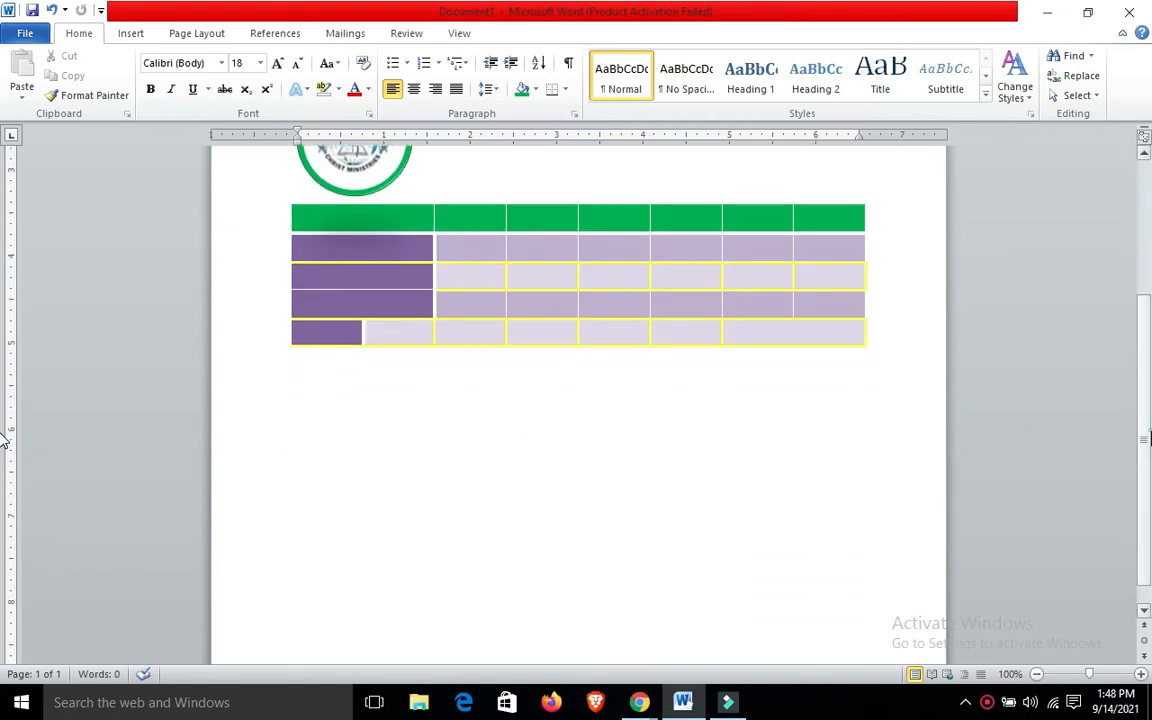
scroll(1030, 400, up, 3)
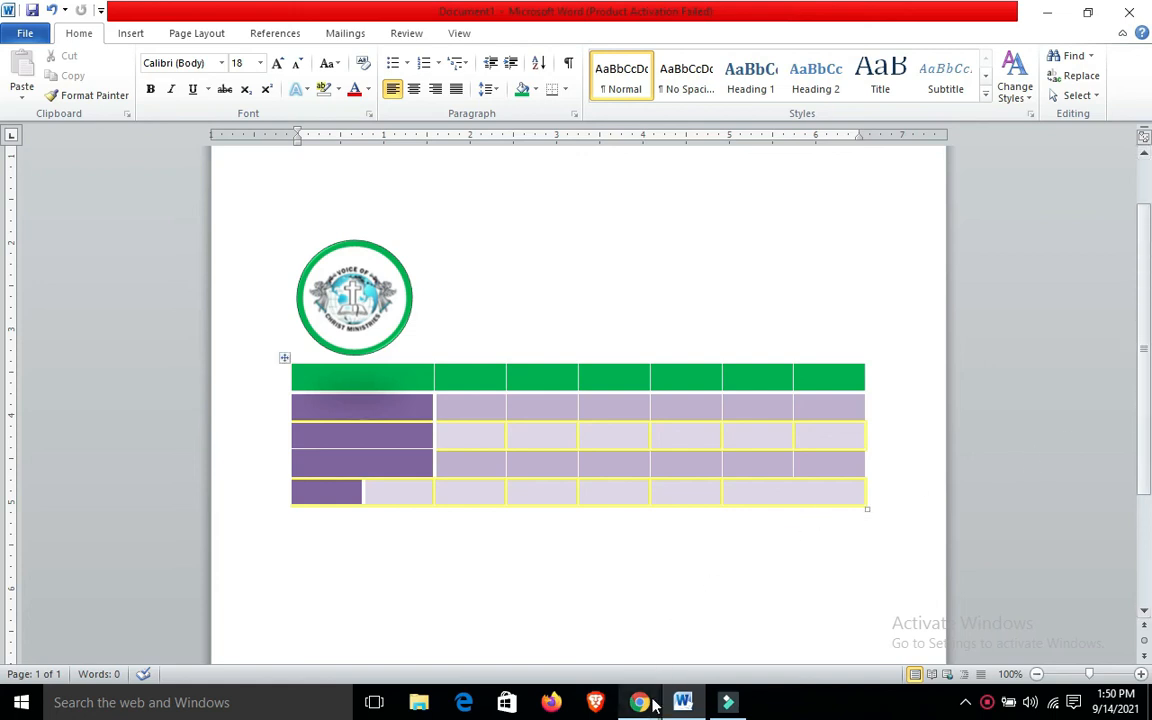
mouse_move(639, 702)
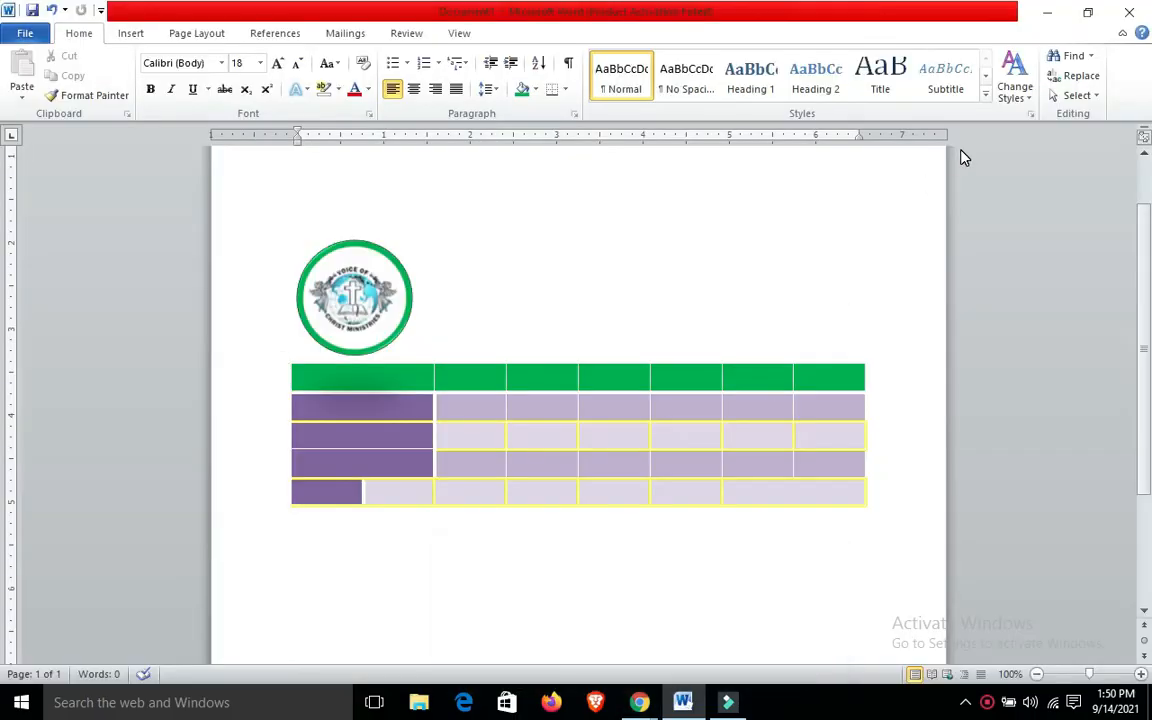
click(519, 532)
click(519, 532)
click(131, 35)
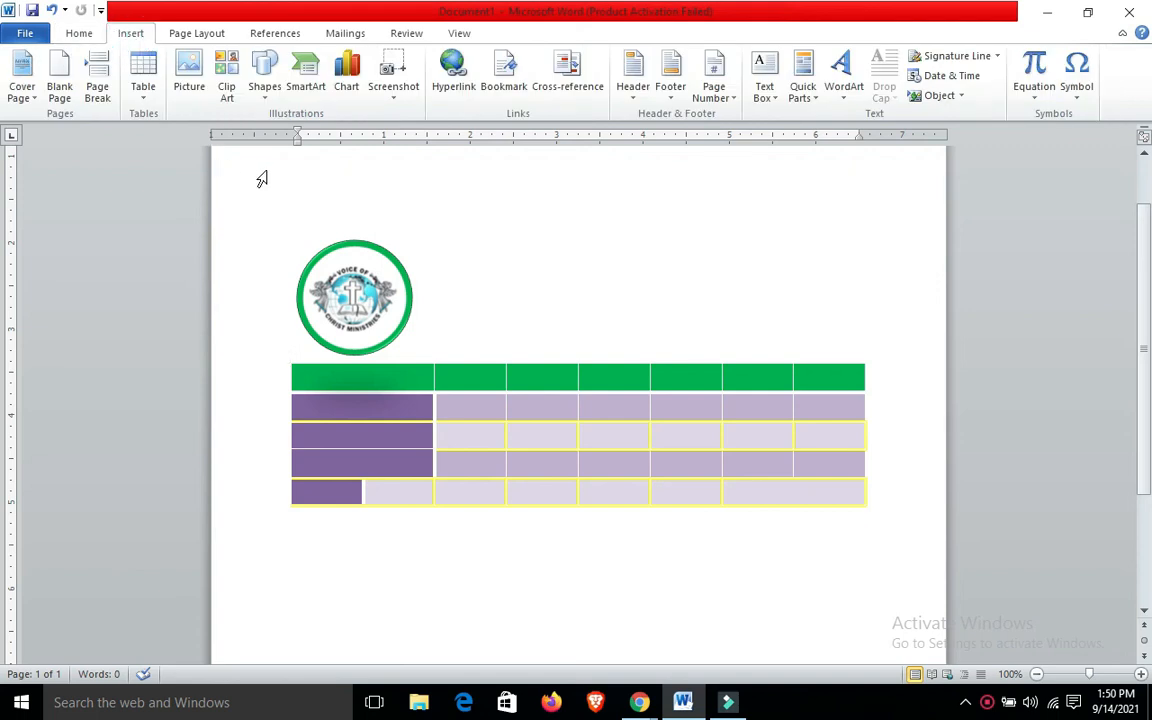
click(429, 530)
click(429, 530)
Switch to the online class meeting in Chrome to check the screen share and return to the Word document
mouse_move(639, 702)
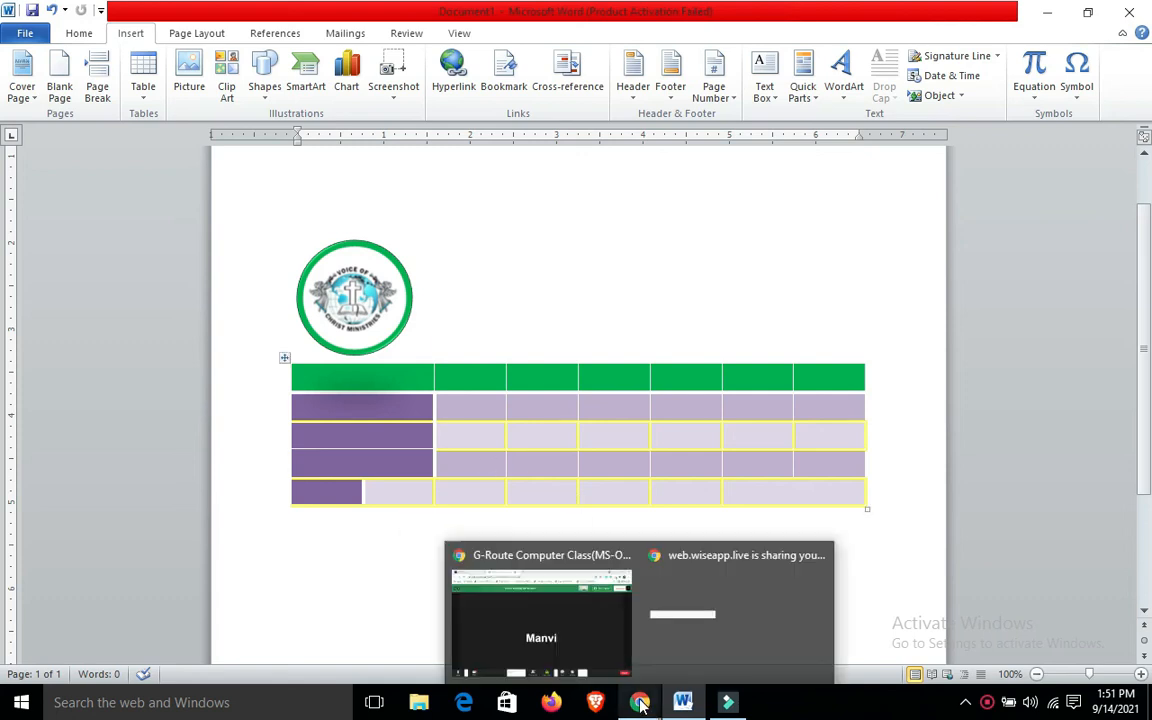
click(591, 654)
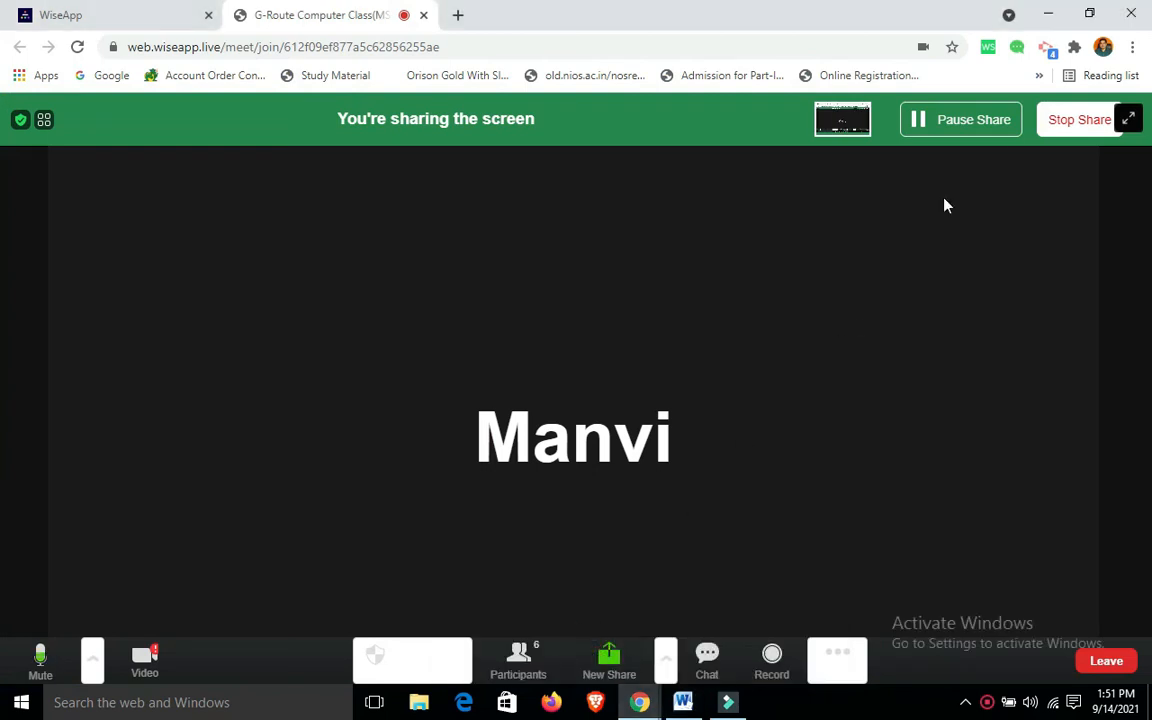
click(1050, 12)
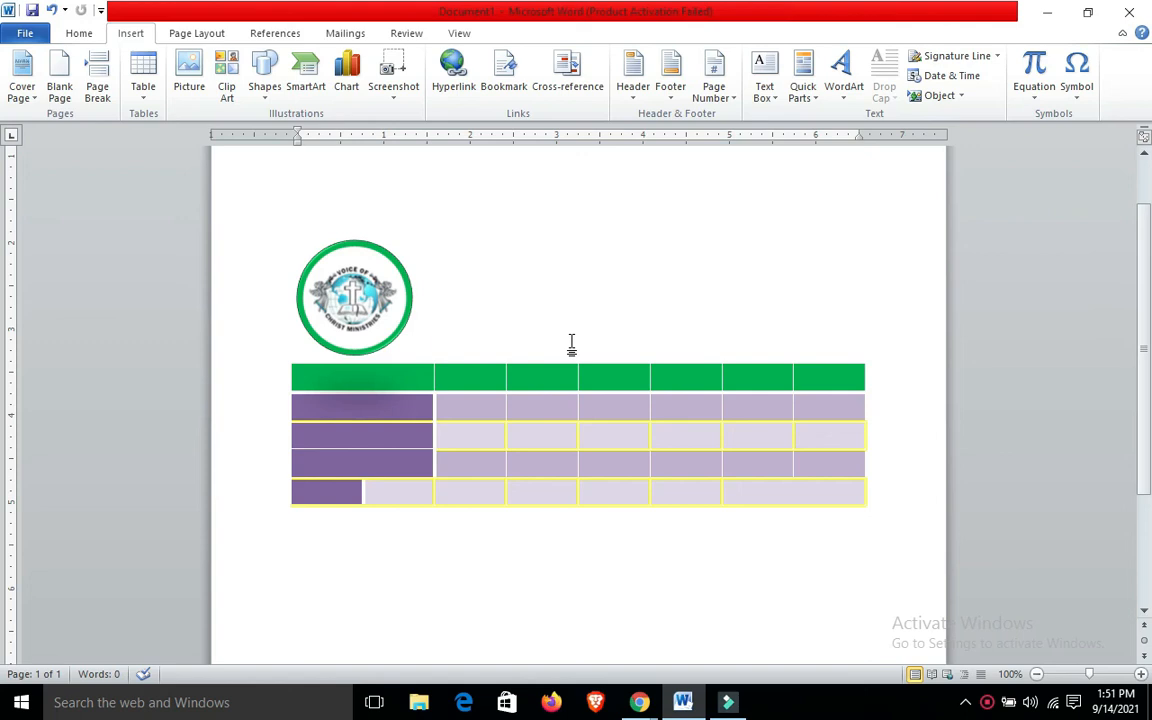
Place the insertion point midway across the blank area below the table and search the clip art for "Computer"
click(348, 579)
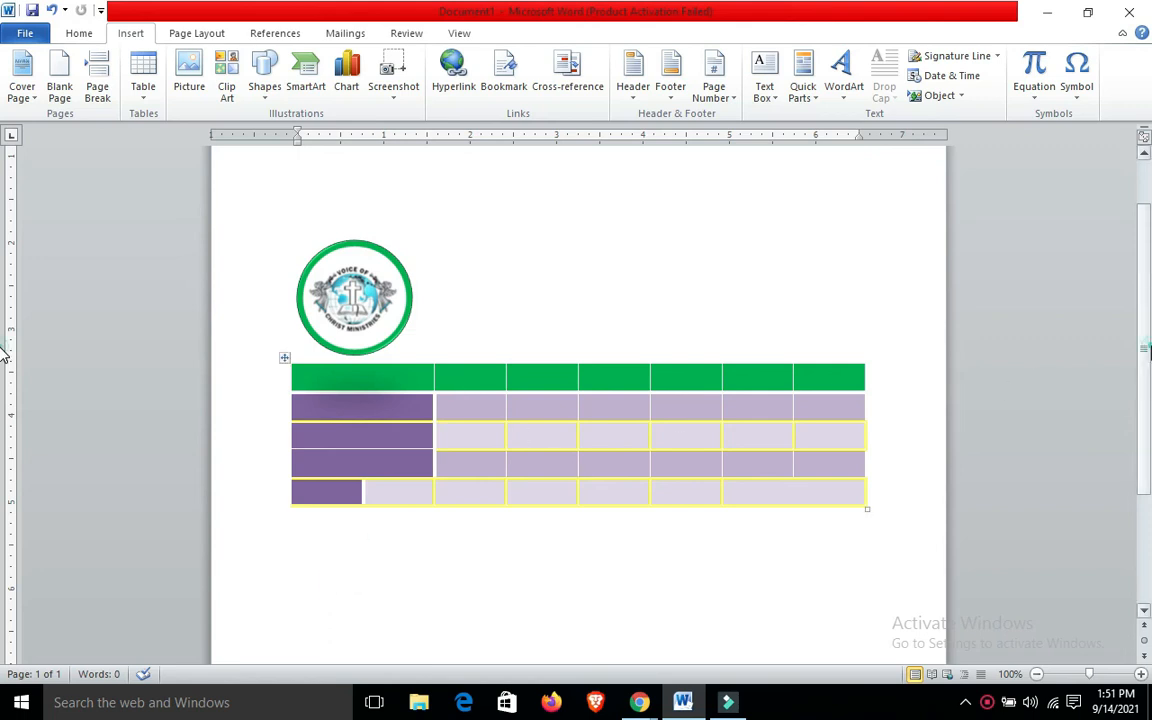
scroll(738, 424, down, 3)
click(738, 426)
click(520, 389)
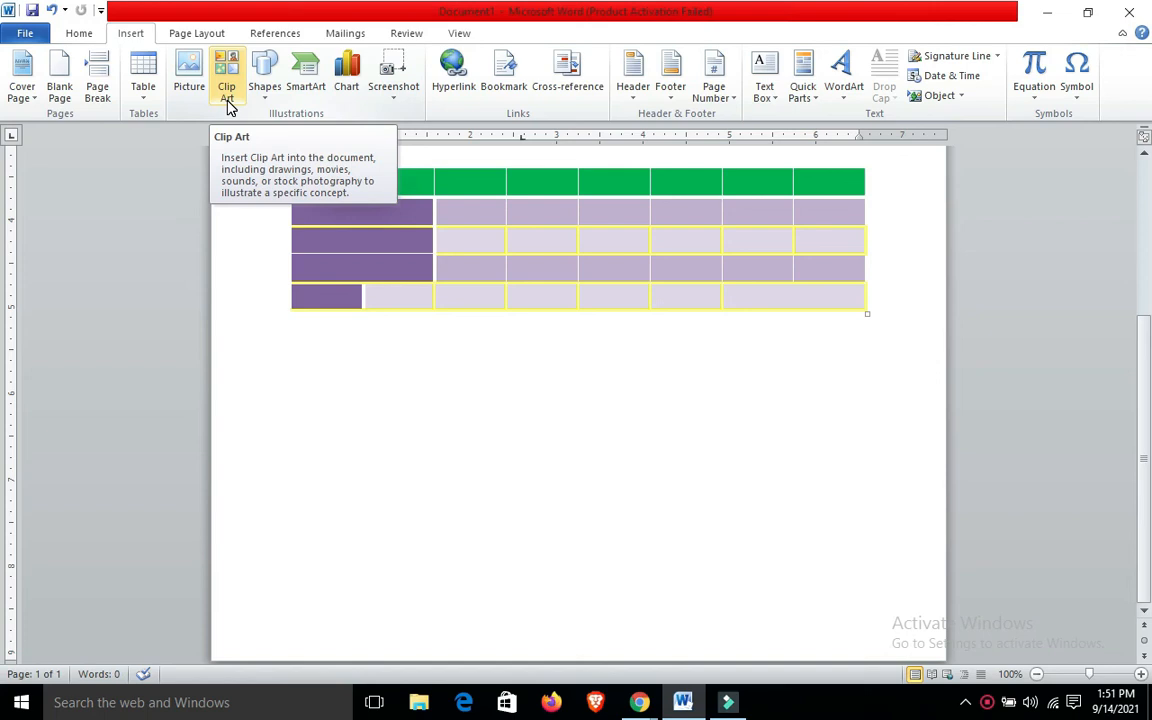
click(228, 107)
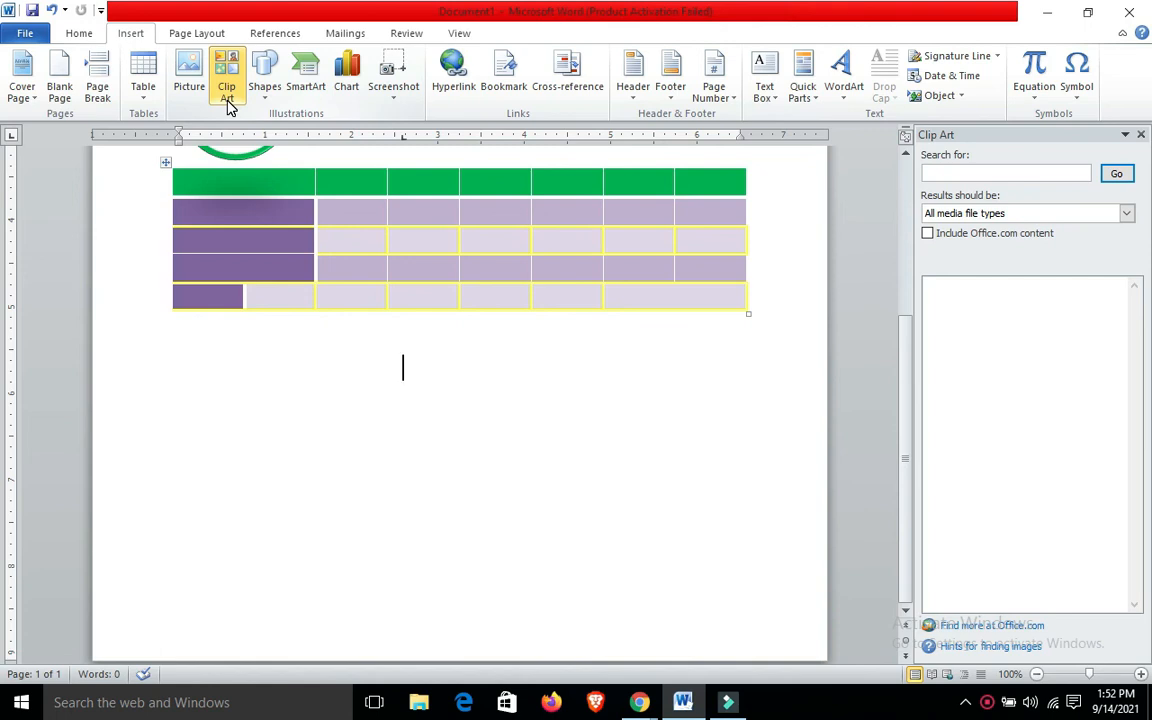
click(990, 170)
text(Computer)
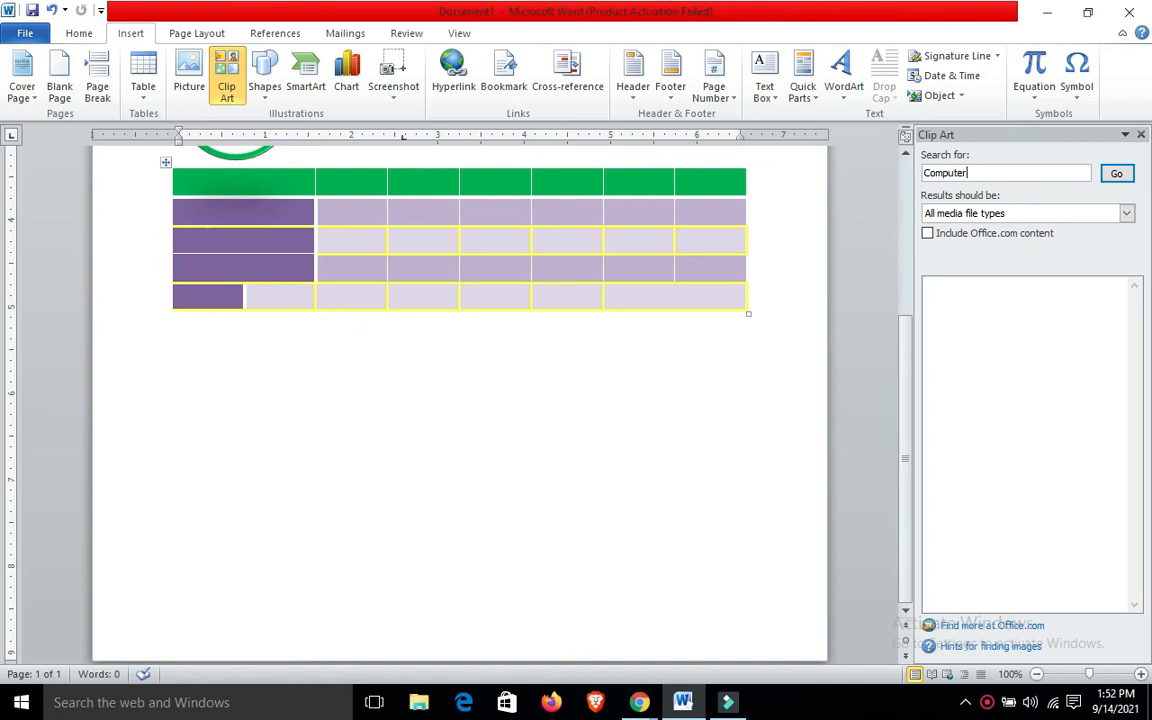
click(1115, 176)
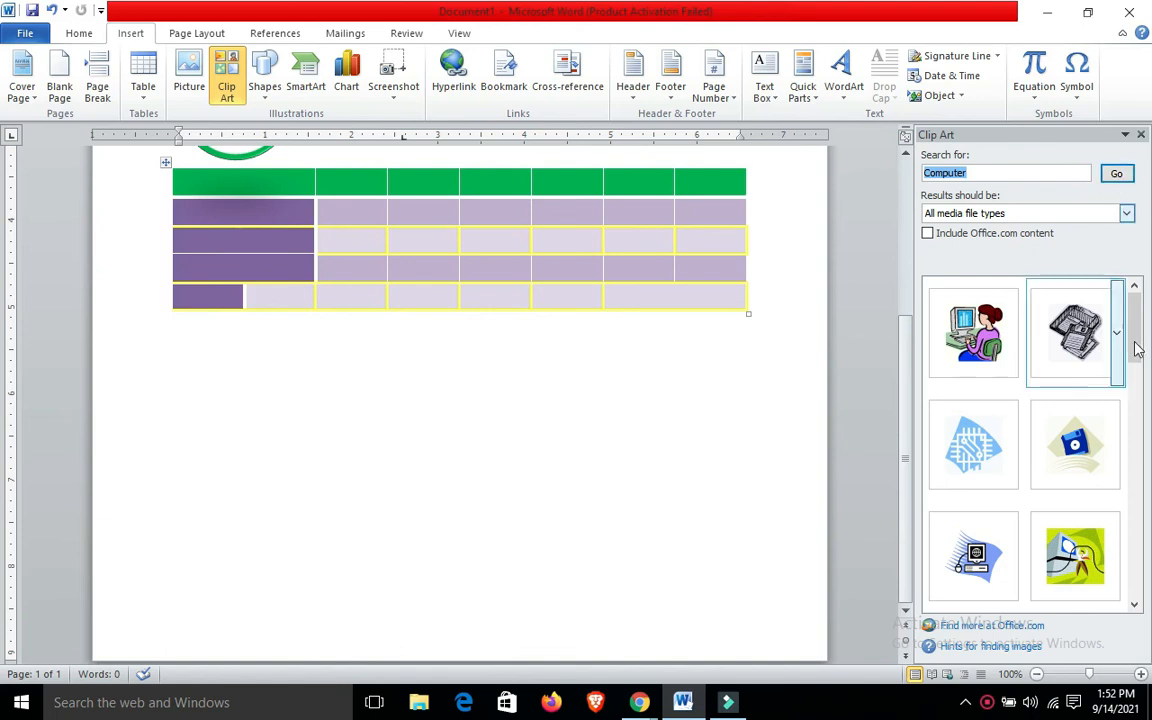
Insert the blue desktop computer clip art below the table and select it on the page
drag(1135, 348, 1142, 401)
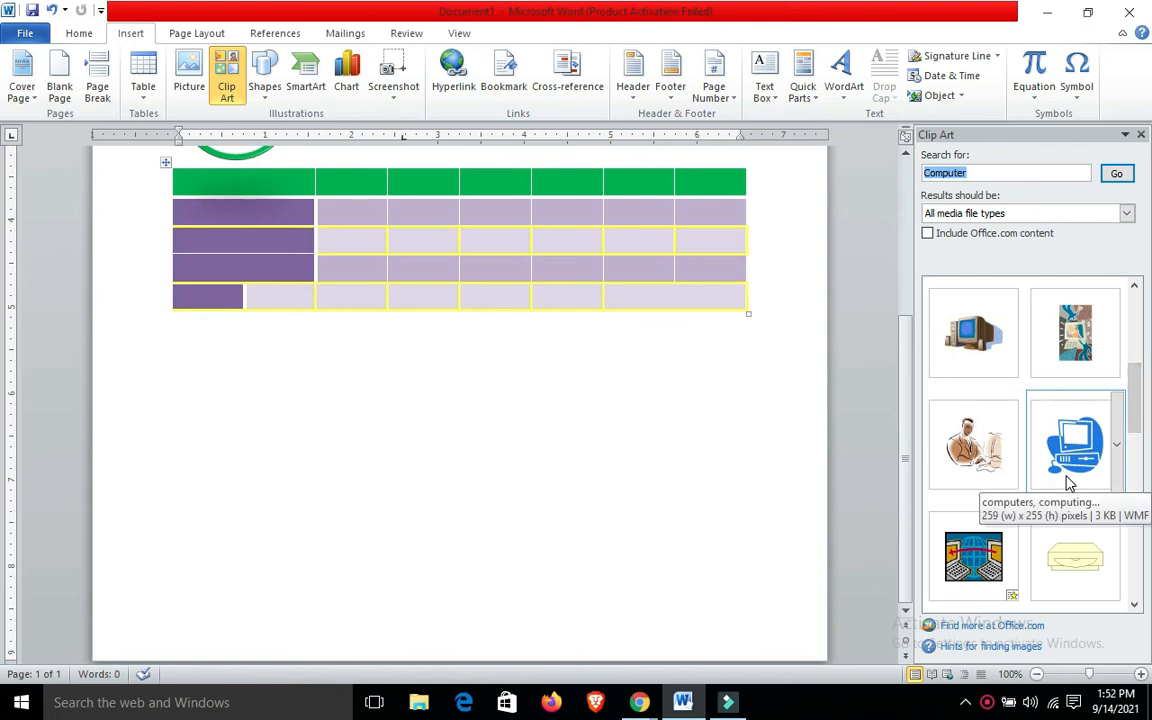
click(1072, 465)
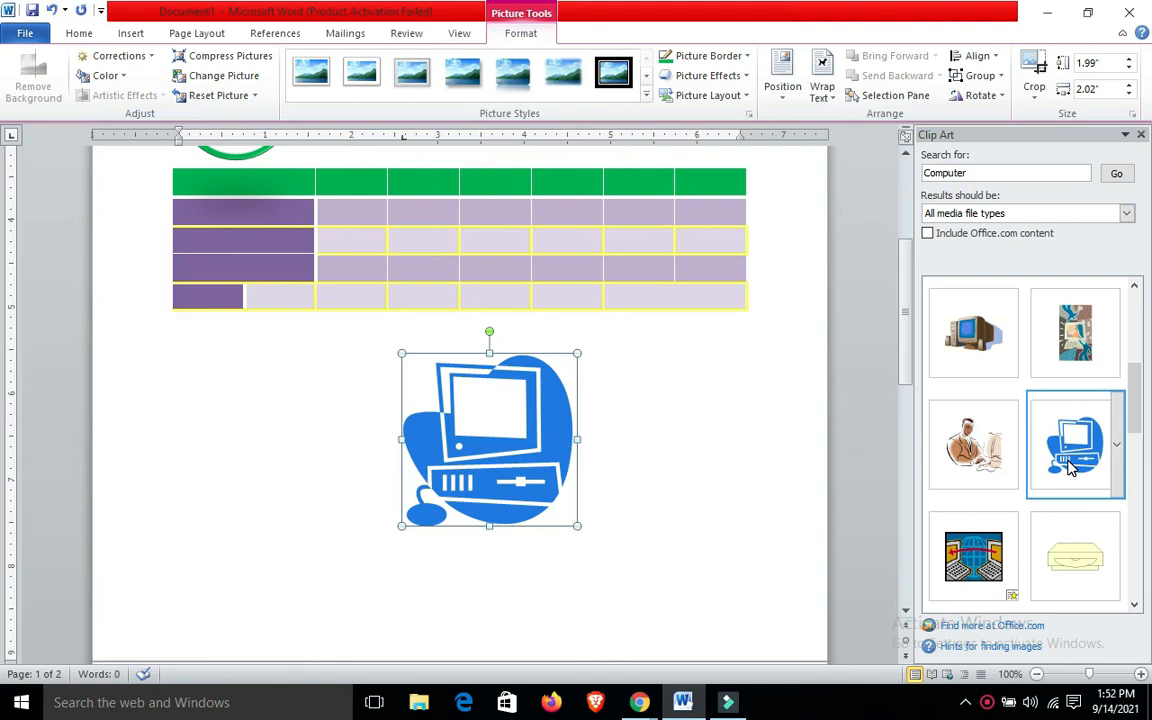
click(735, 478)
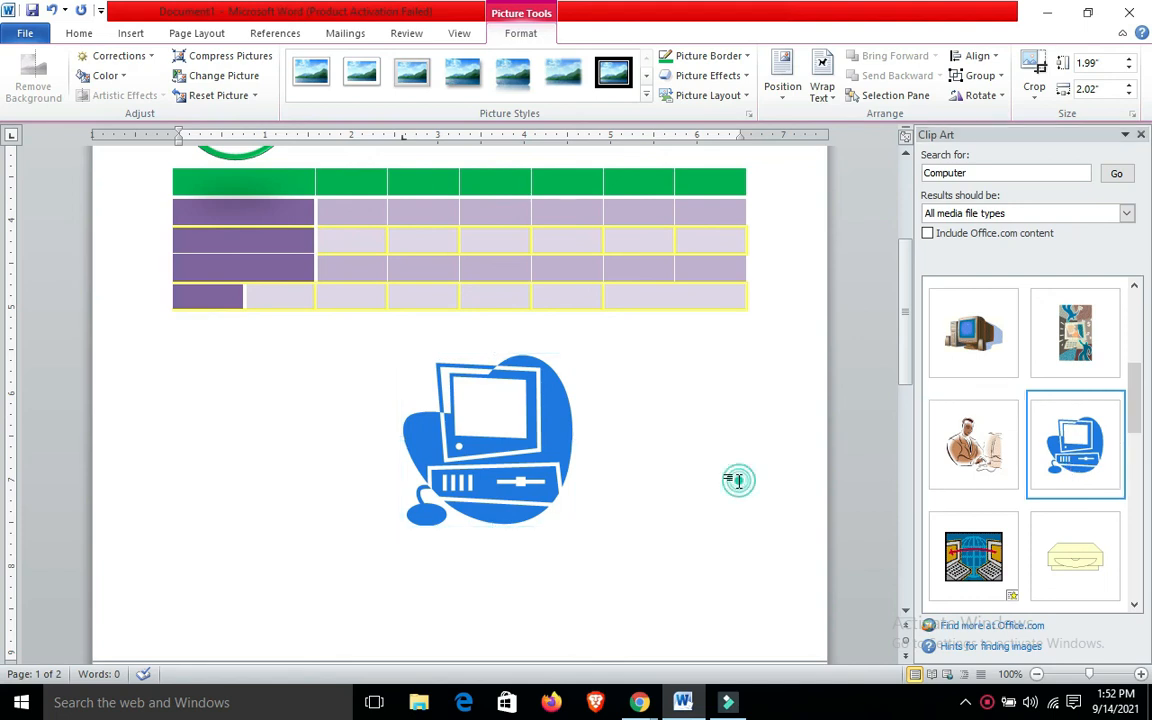
click(499, 458)
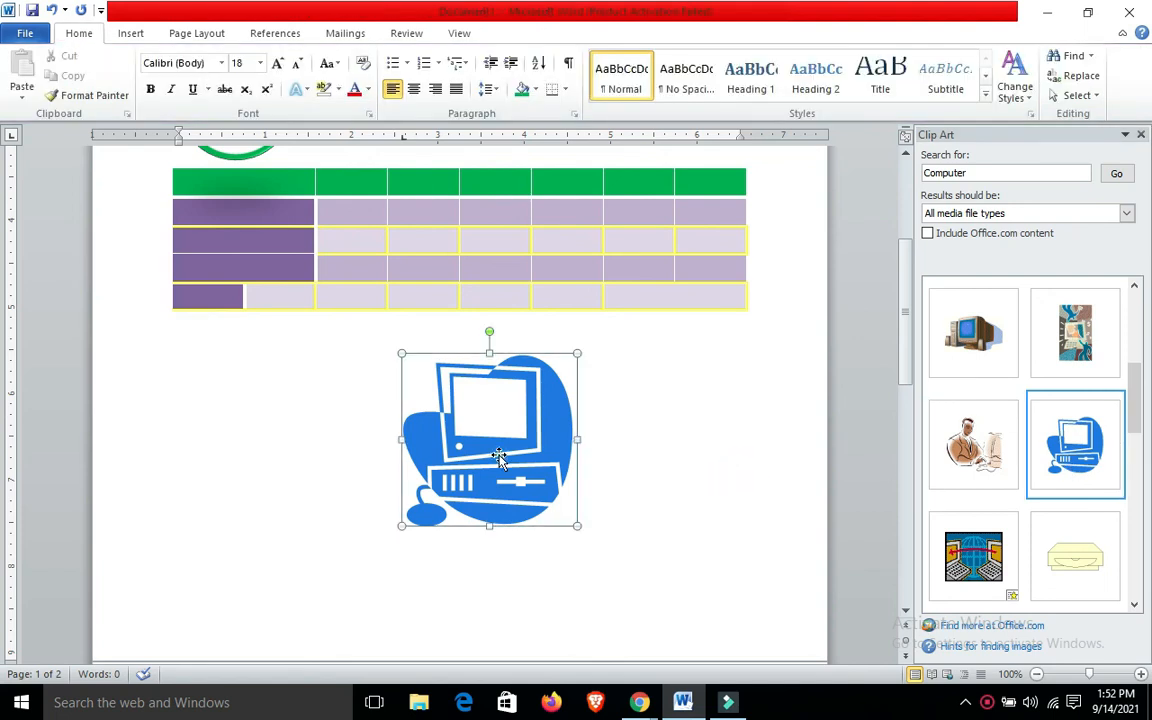
click(663, 470)
click(487, 438)
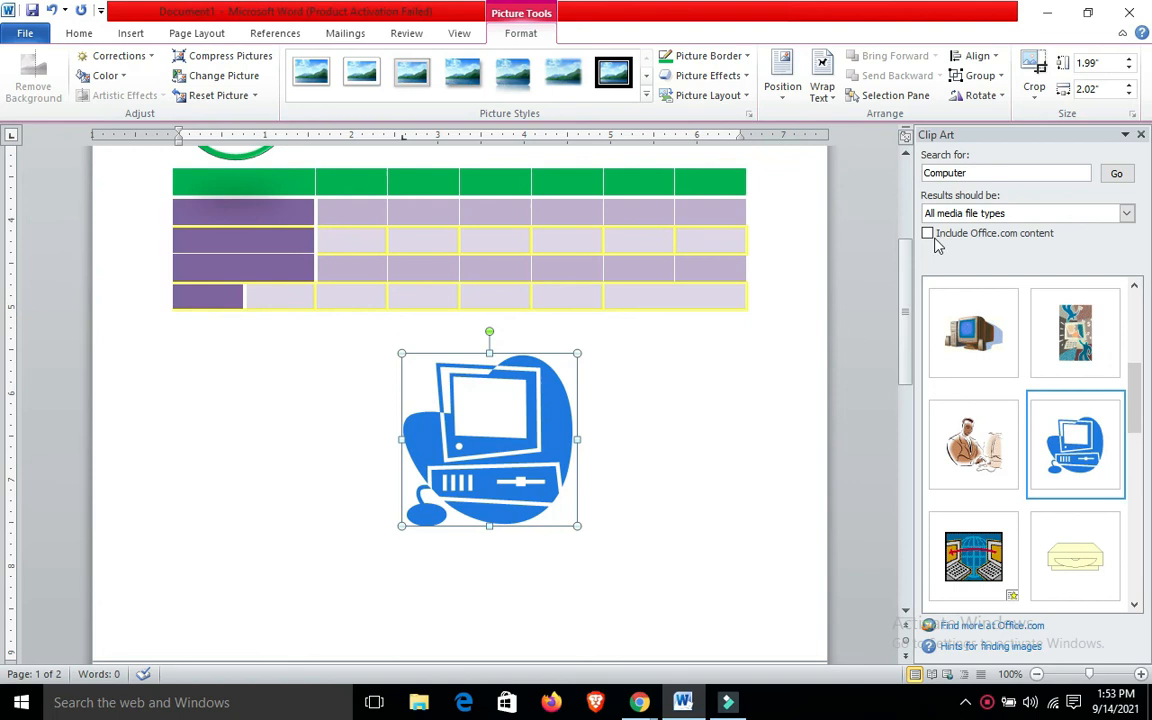
Search the clip art for "man" and insert the picture of four people meeting around a table
double_click(1005, 173)
text(man)
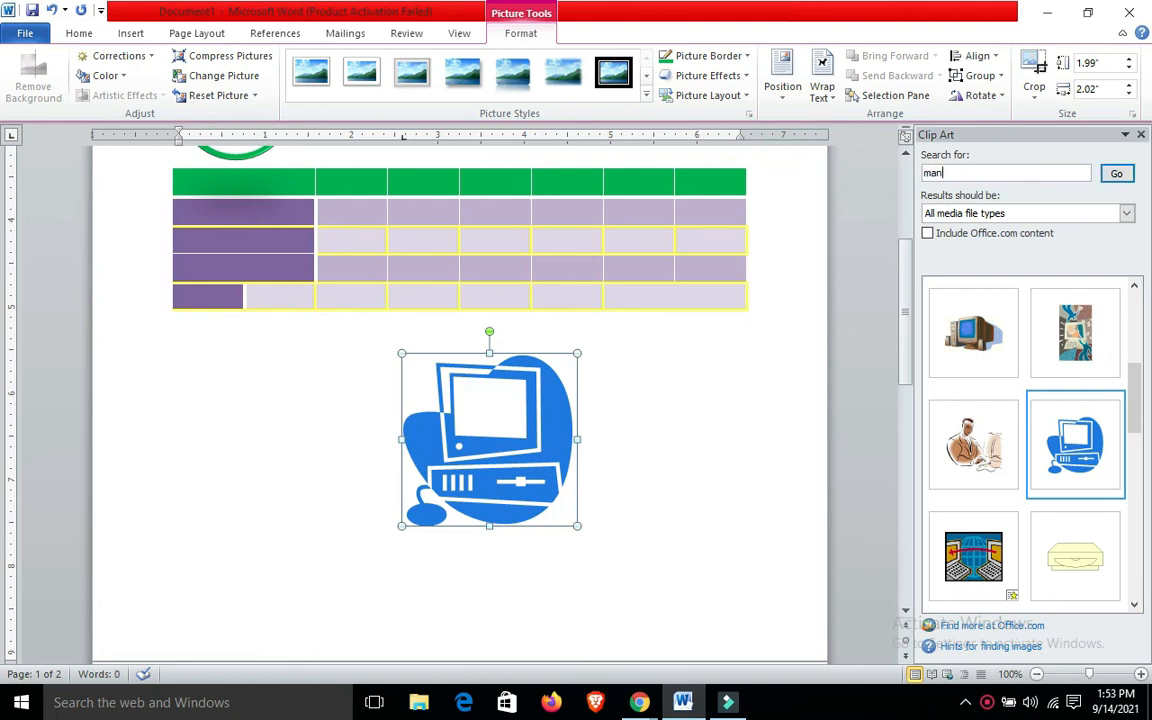
click(1117, 174)
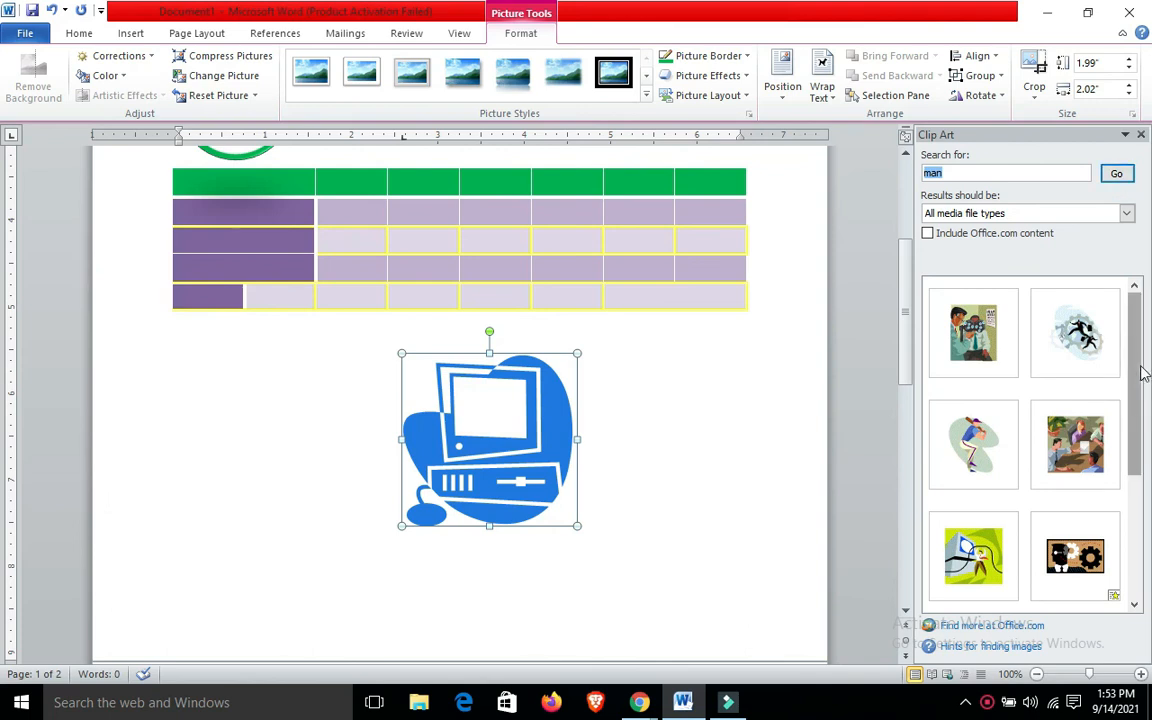
drag(1134, 365, 1148, 427)
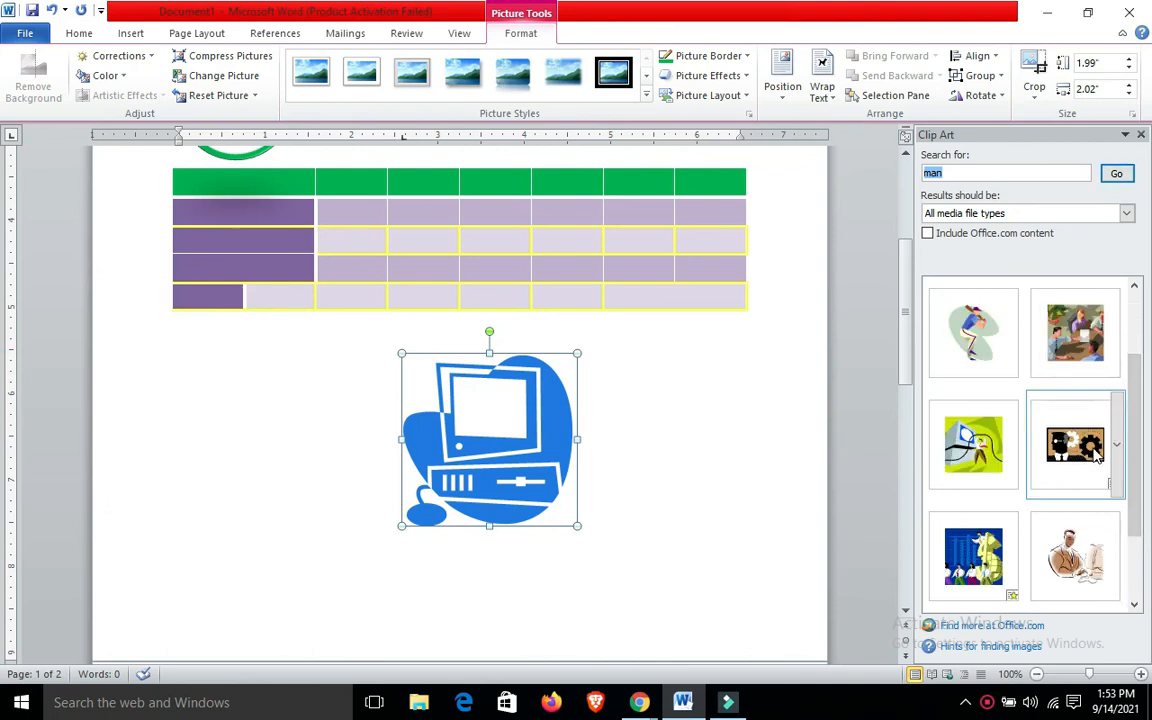
click(1053, 333)
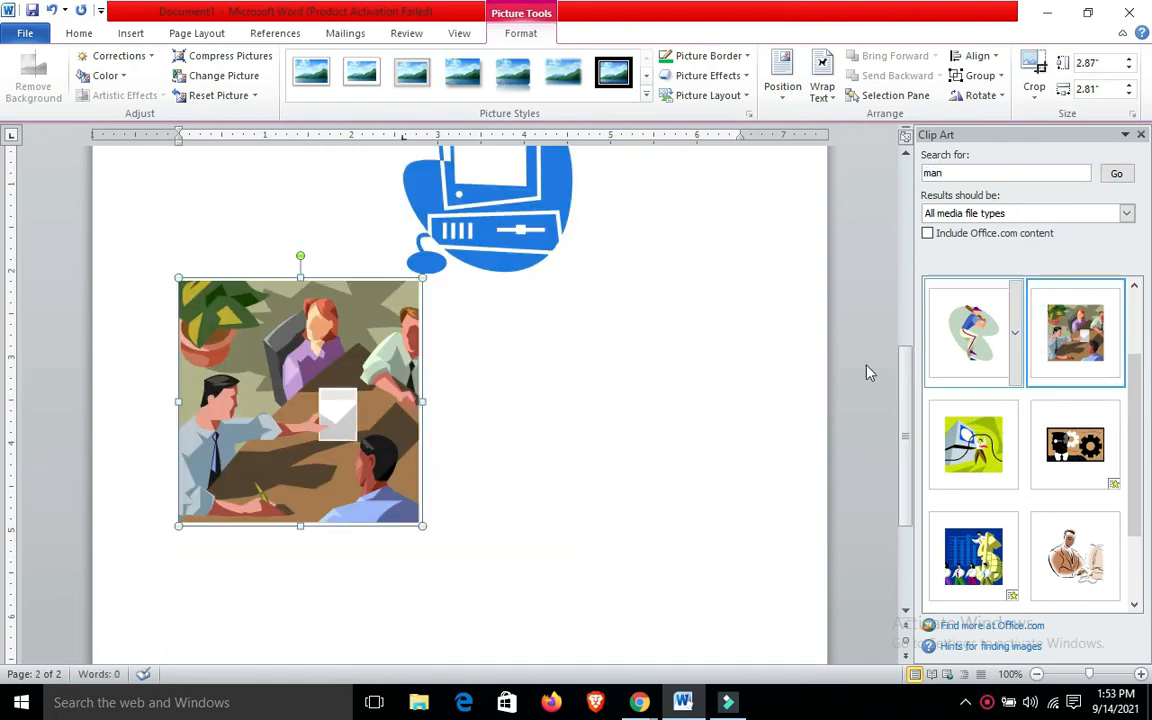
Set the meeting picture's text wrapping to Tight and close the Clip Art pane
drag(313, 367, 295, 292)
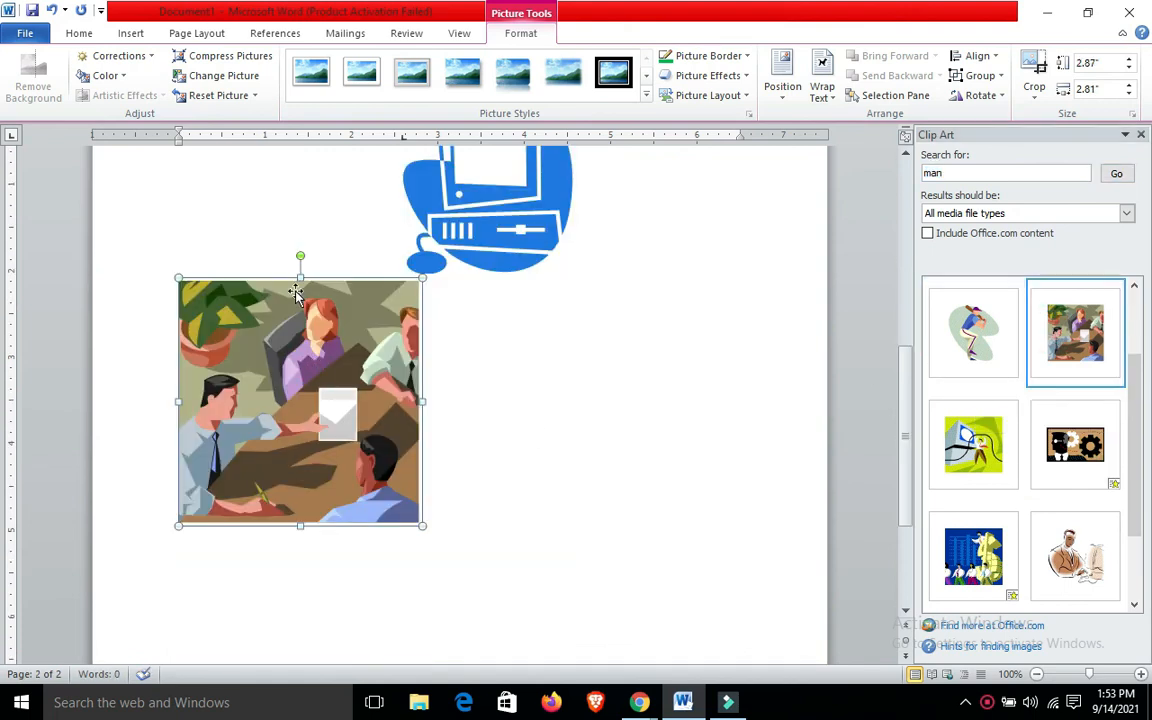
right_click(295, 292)
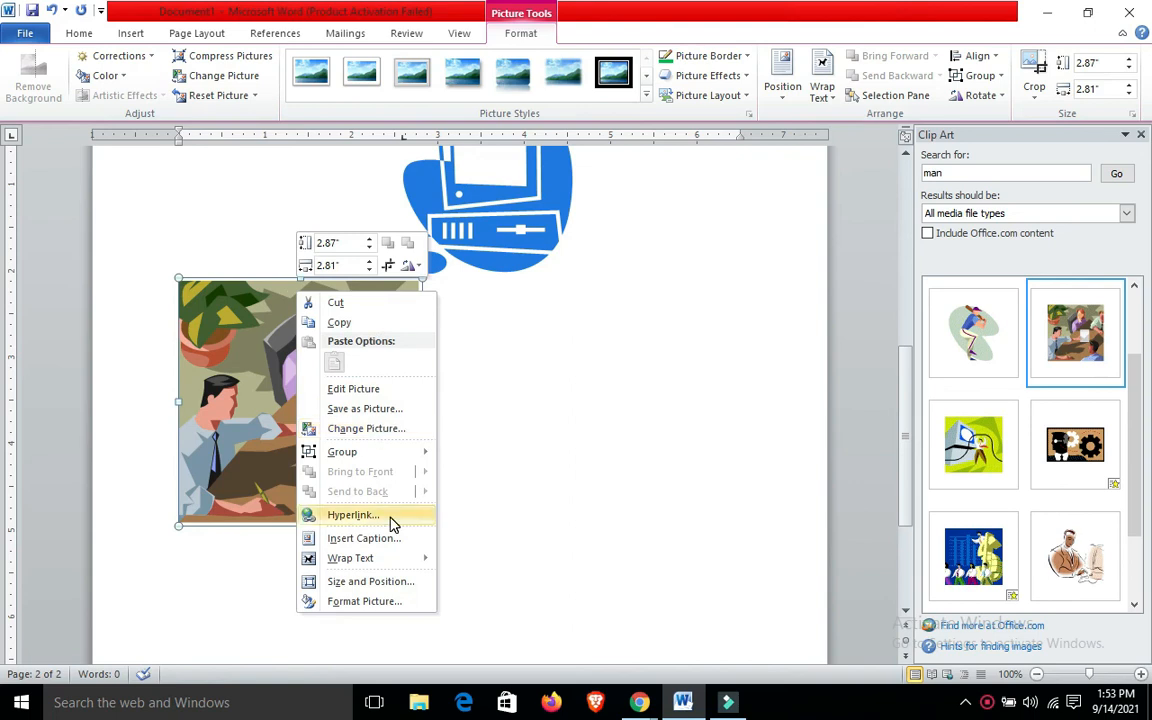
mouse_move(372, 558)
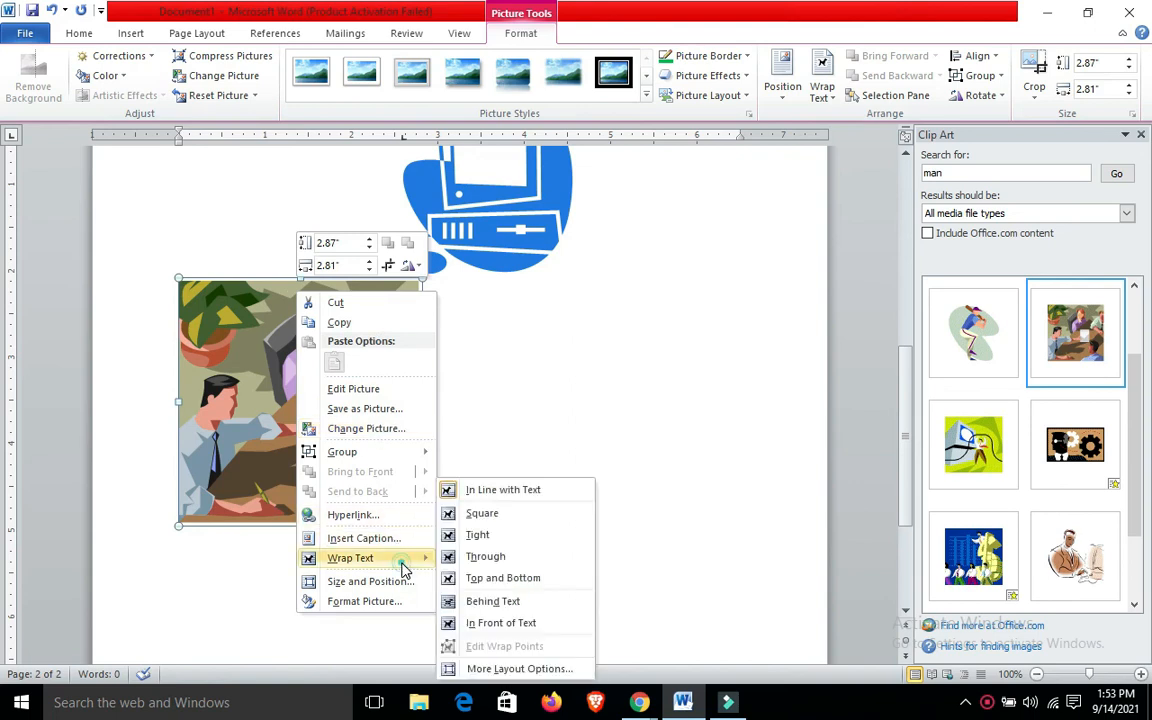
click(489, 538)
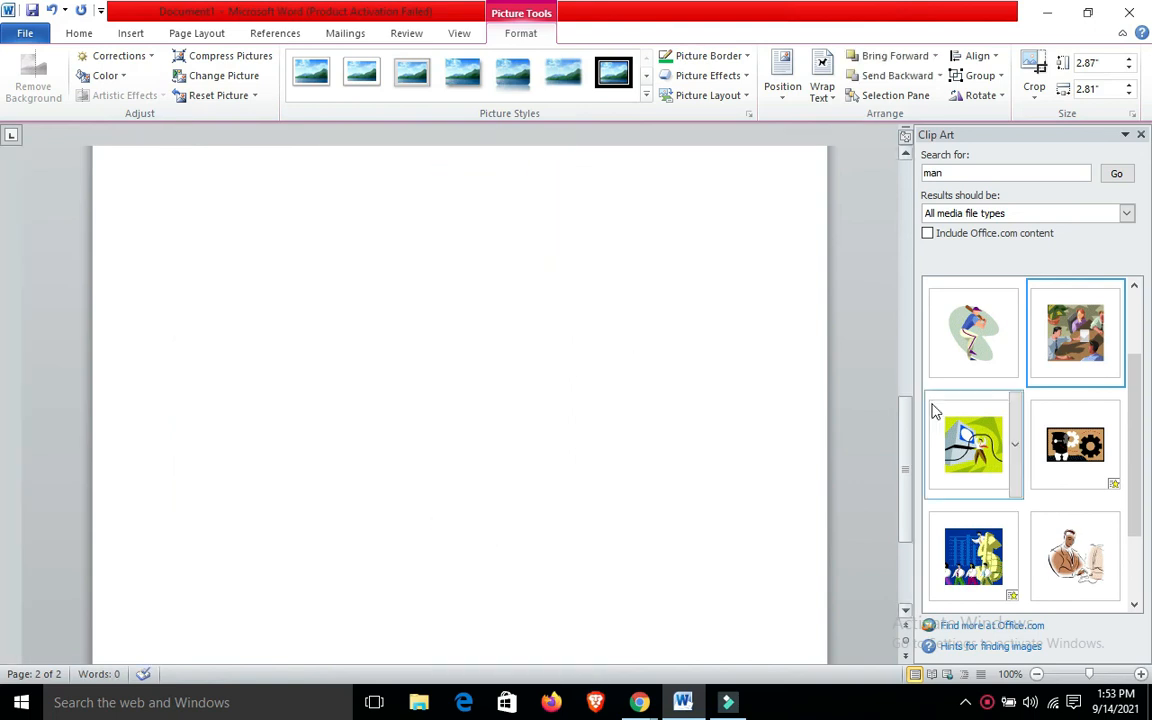
click(1140, 134)
drag(1144, 470, 1146, 185)
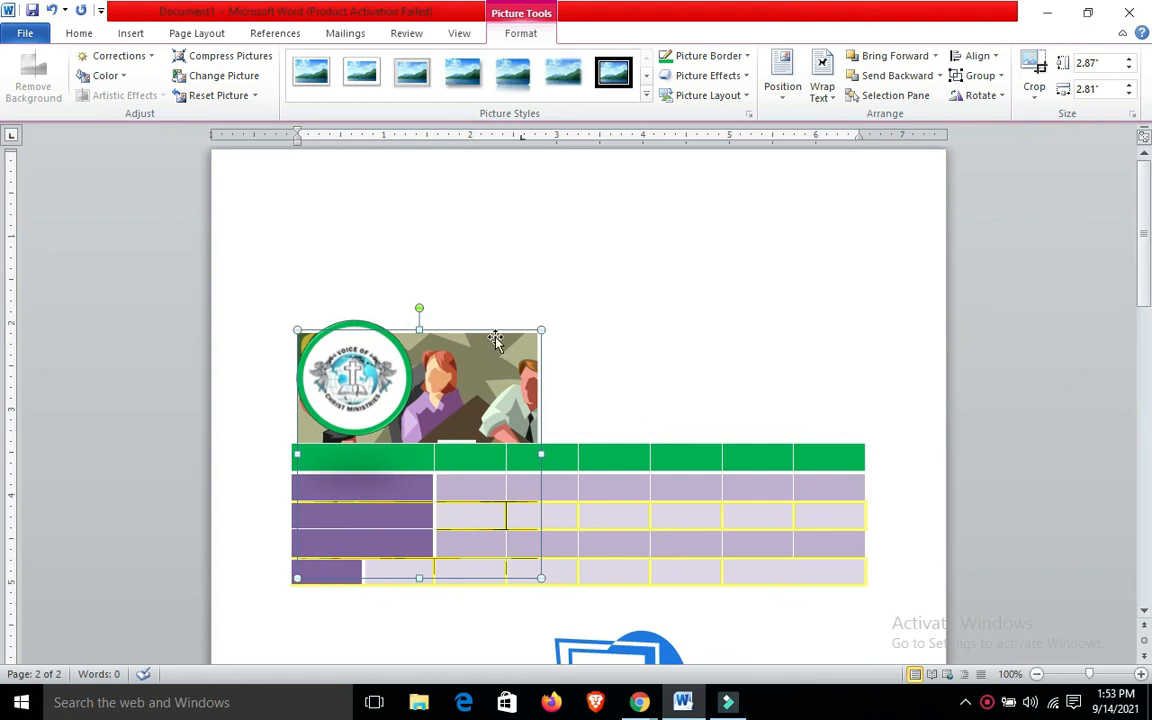
Resize the meeting picture to about 1.76" high by 2.94" wide and place it above the table beside the logo
drag(488, 346, 625, 206)
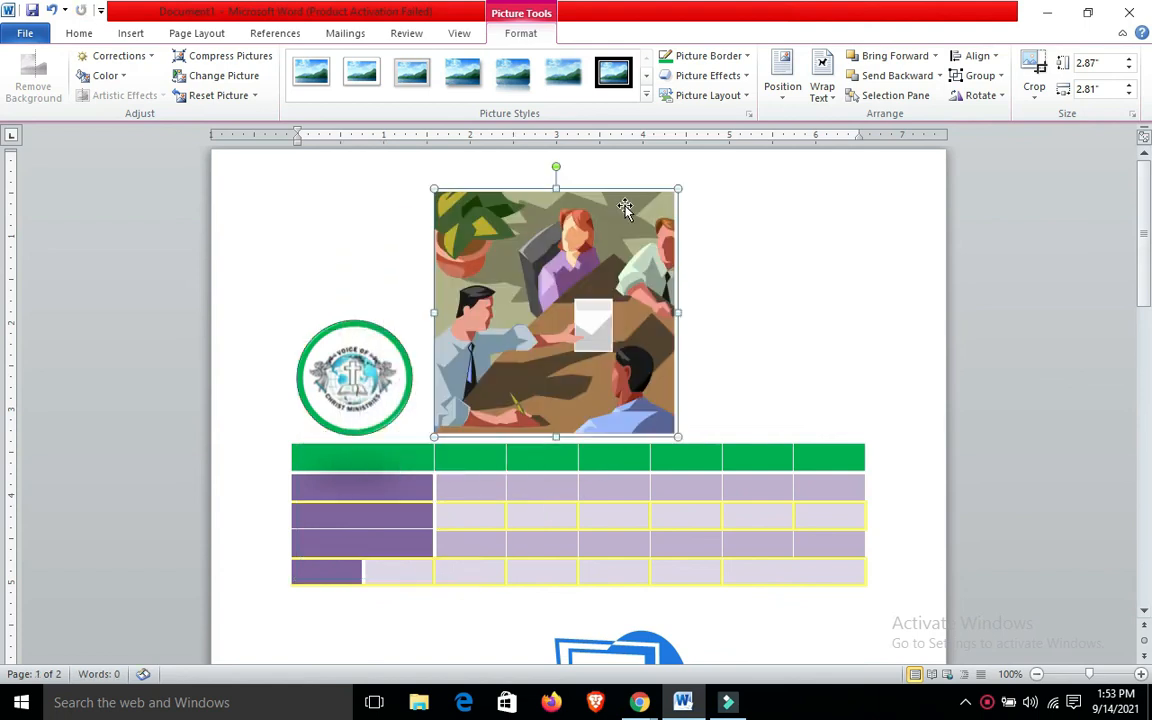
drag(678, 437, 585, 341)
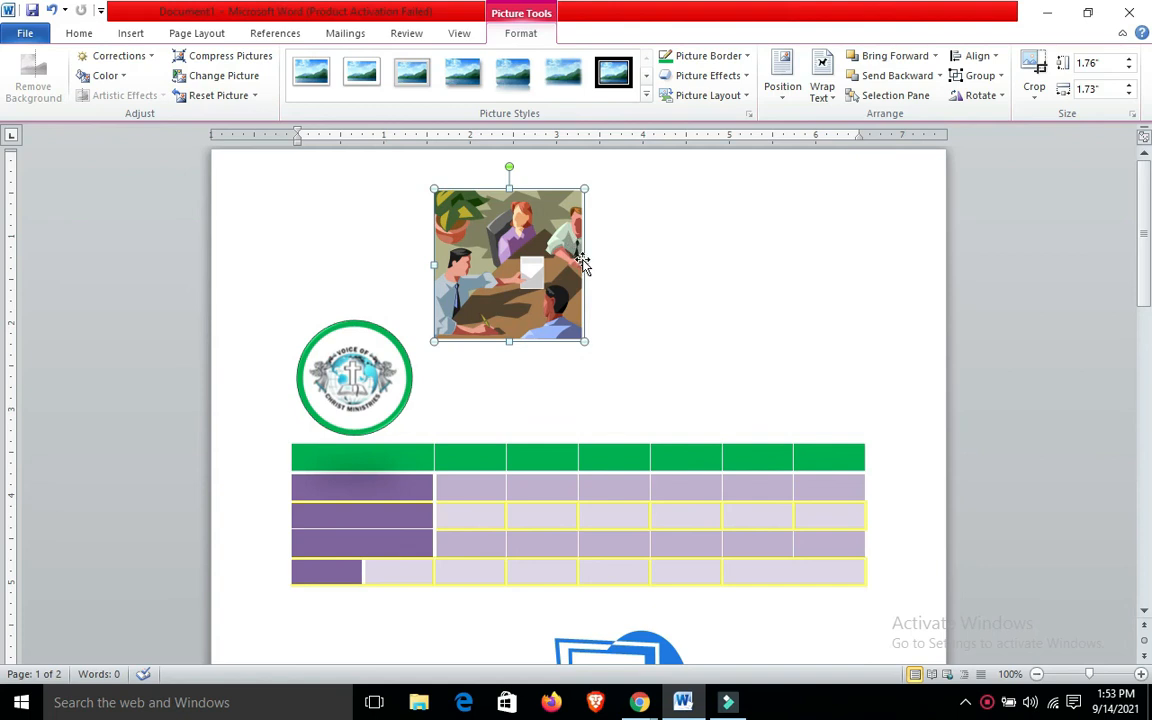
drag(588, 264, 688, 264)
drag(502, 226, 550, 316)
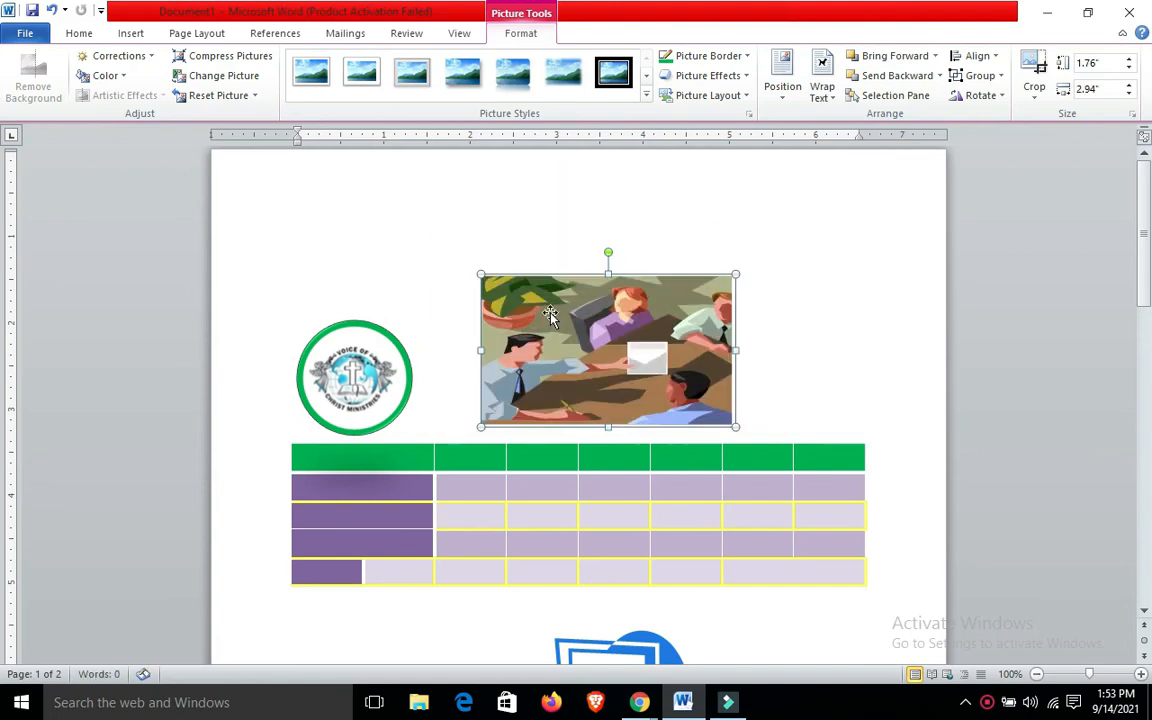
click(393, 201)
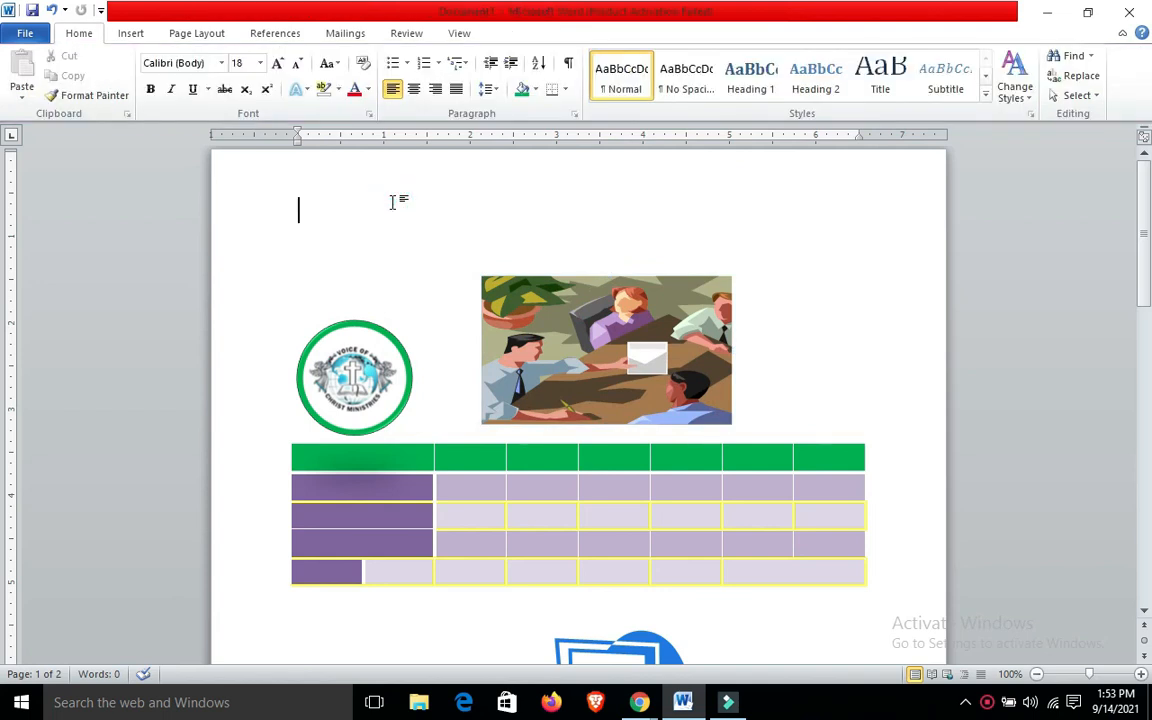
click(490, 306)
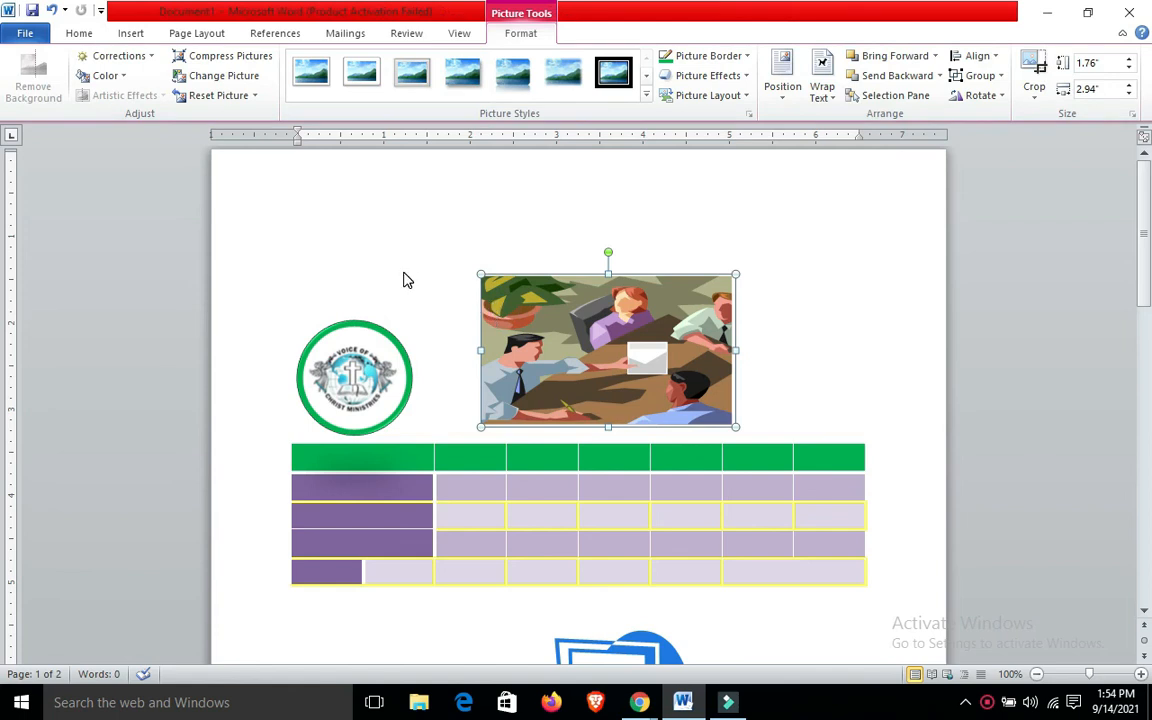
Move the meeting picture against the logo and delete it from the page
click(140, 36)
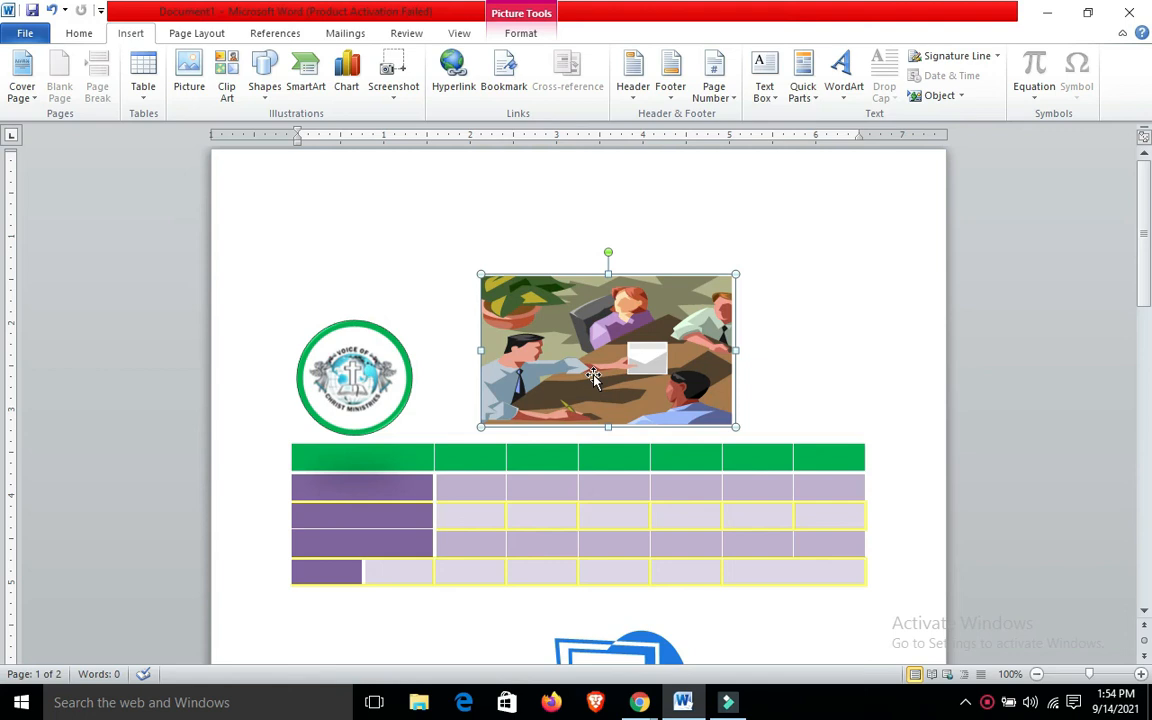
drag(594, 376, 521, 366)
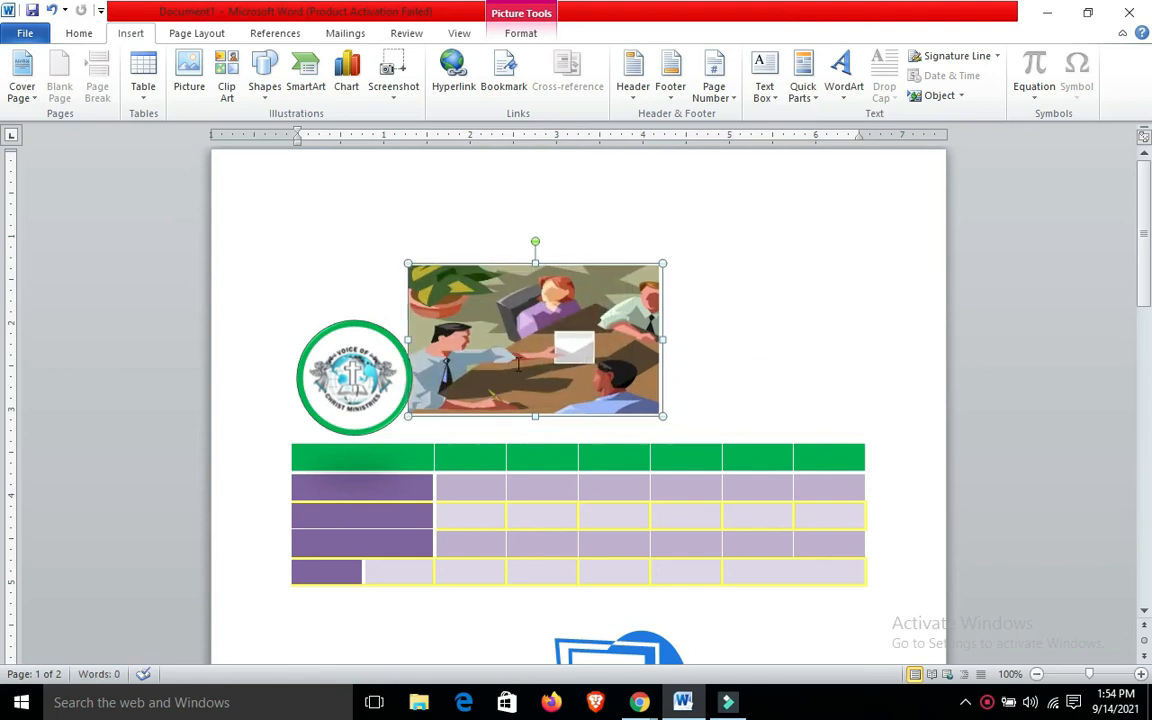
key(Delete)
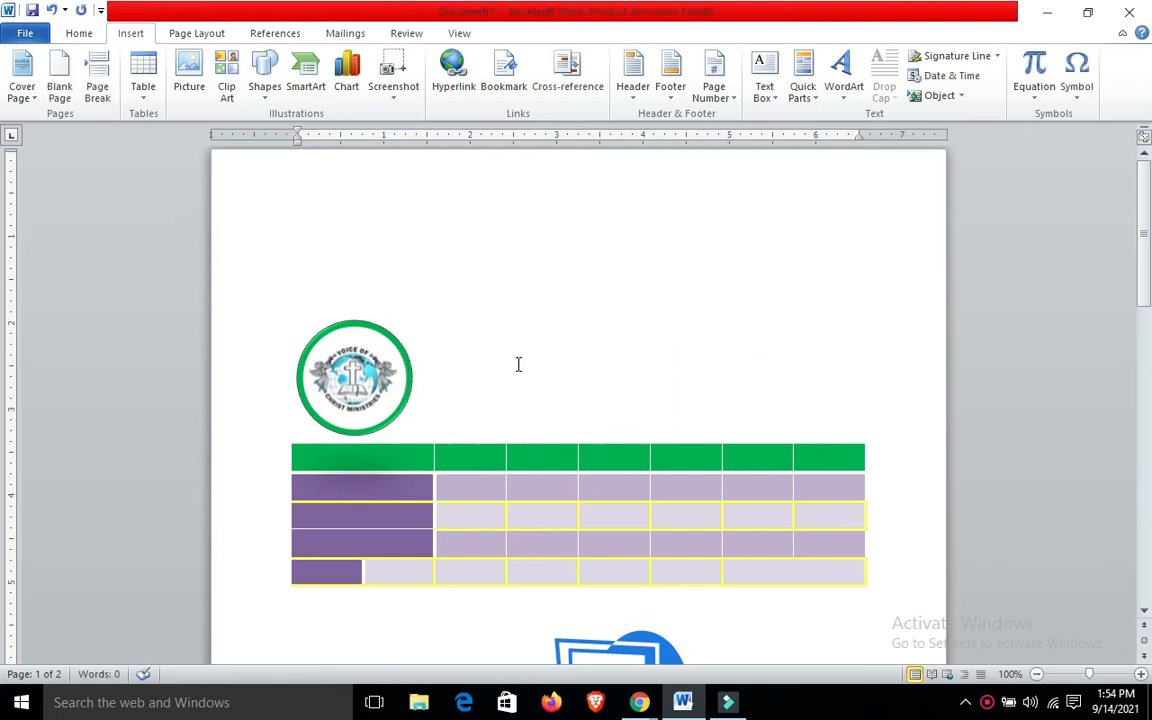